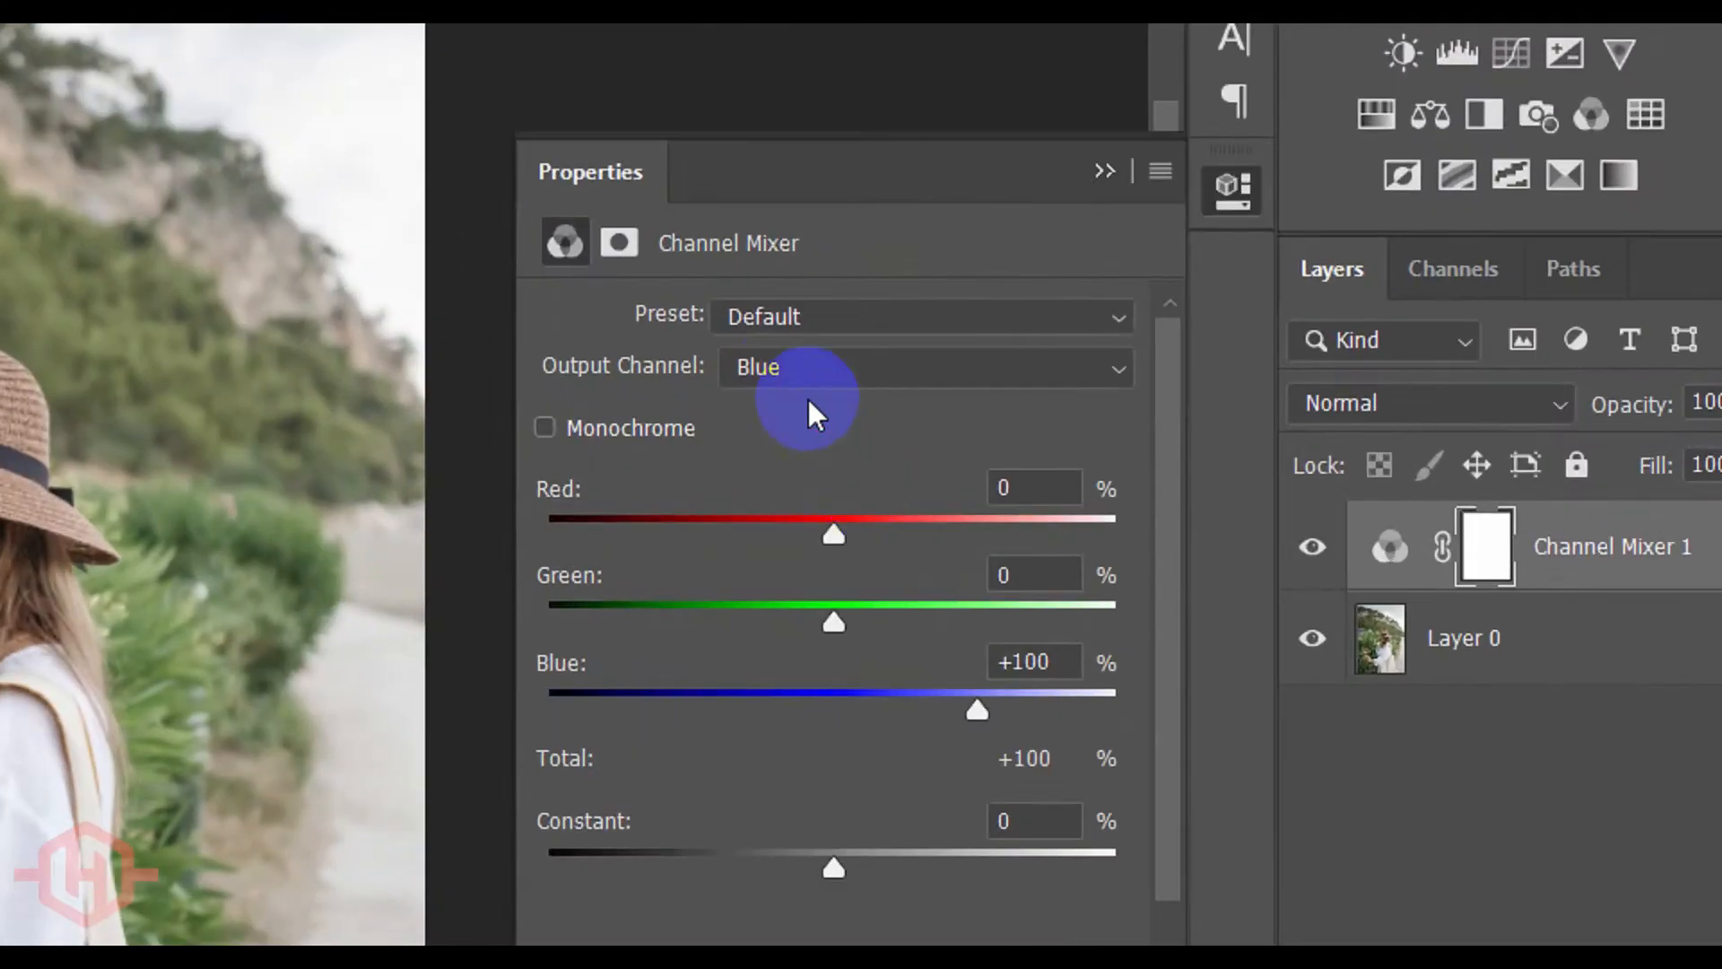
- In the Channel Mixer's Blue output channel, set Blue to -100% and Green to +200%
{"action": "left_click", "coordinate": [1203, 505]}
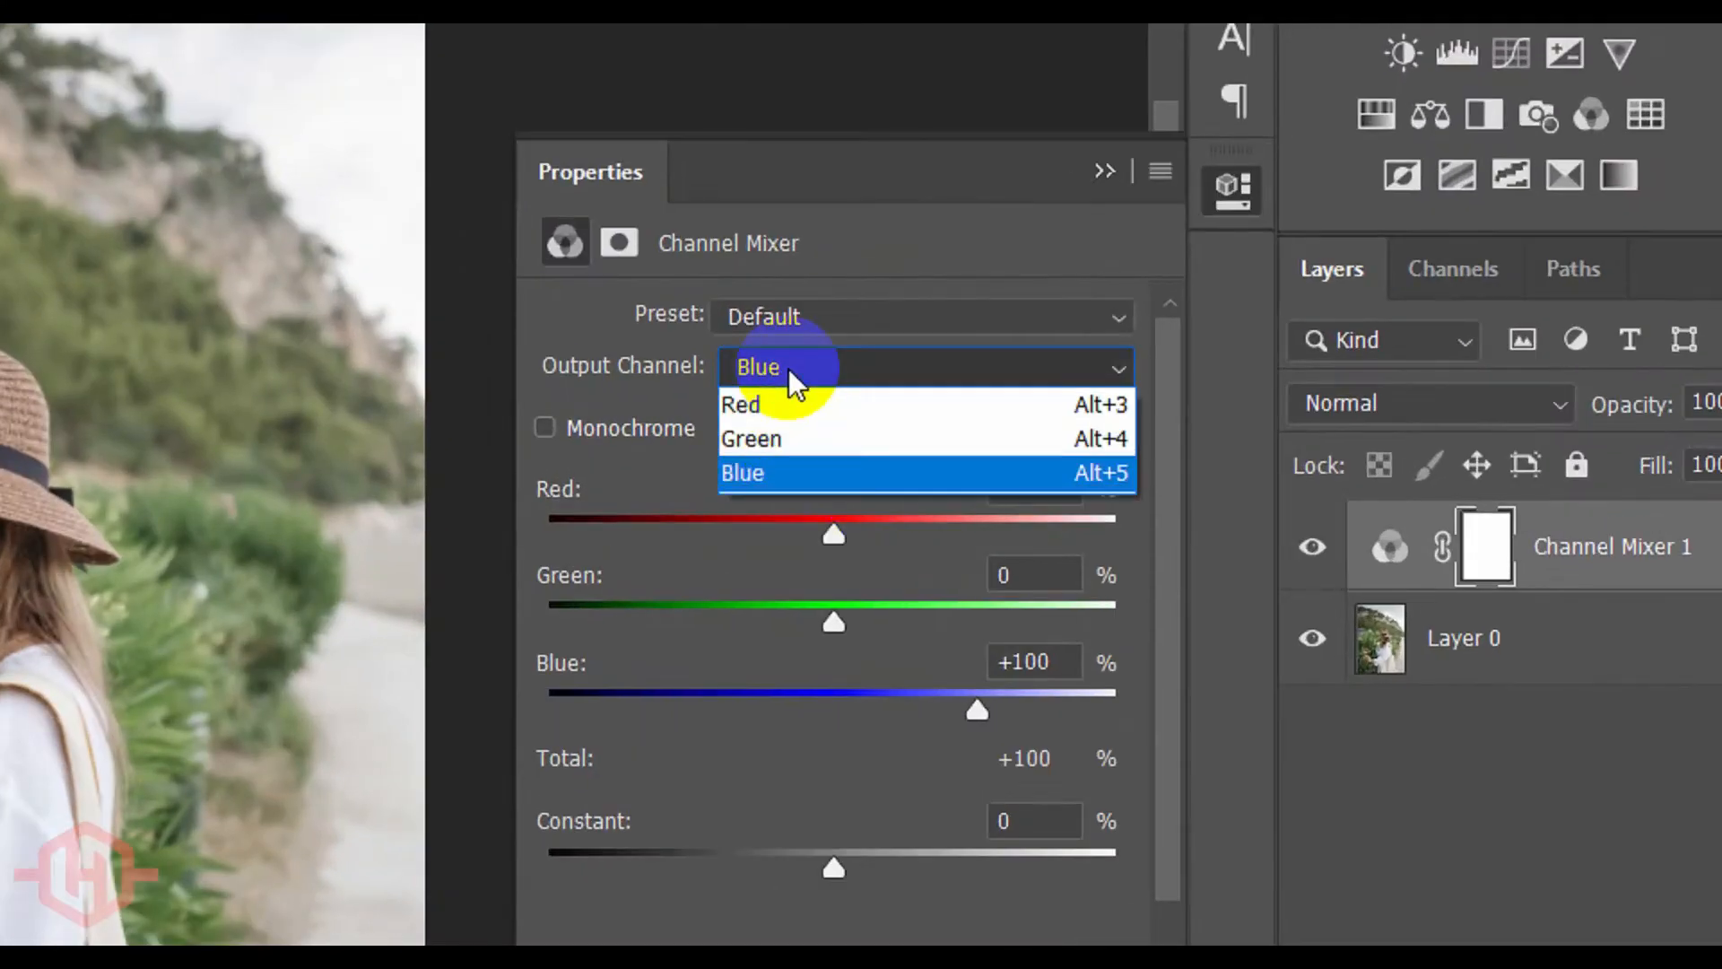
{"action": "left_click", "coordinate": [784, 473]}
{"action": "left_click", "coordinate": [1037, 668]}
{"action": "type", "text": "-100"}
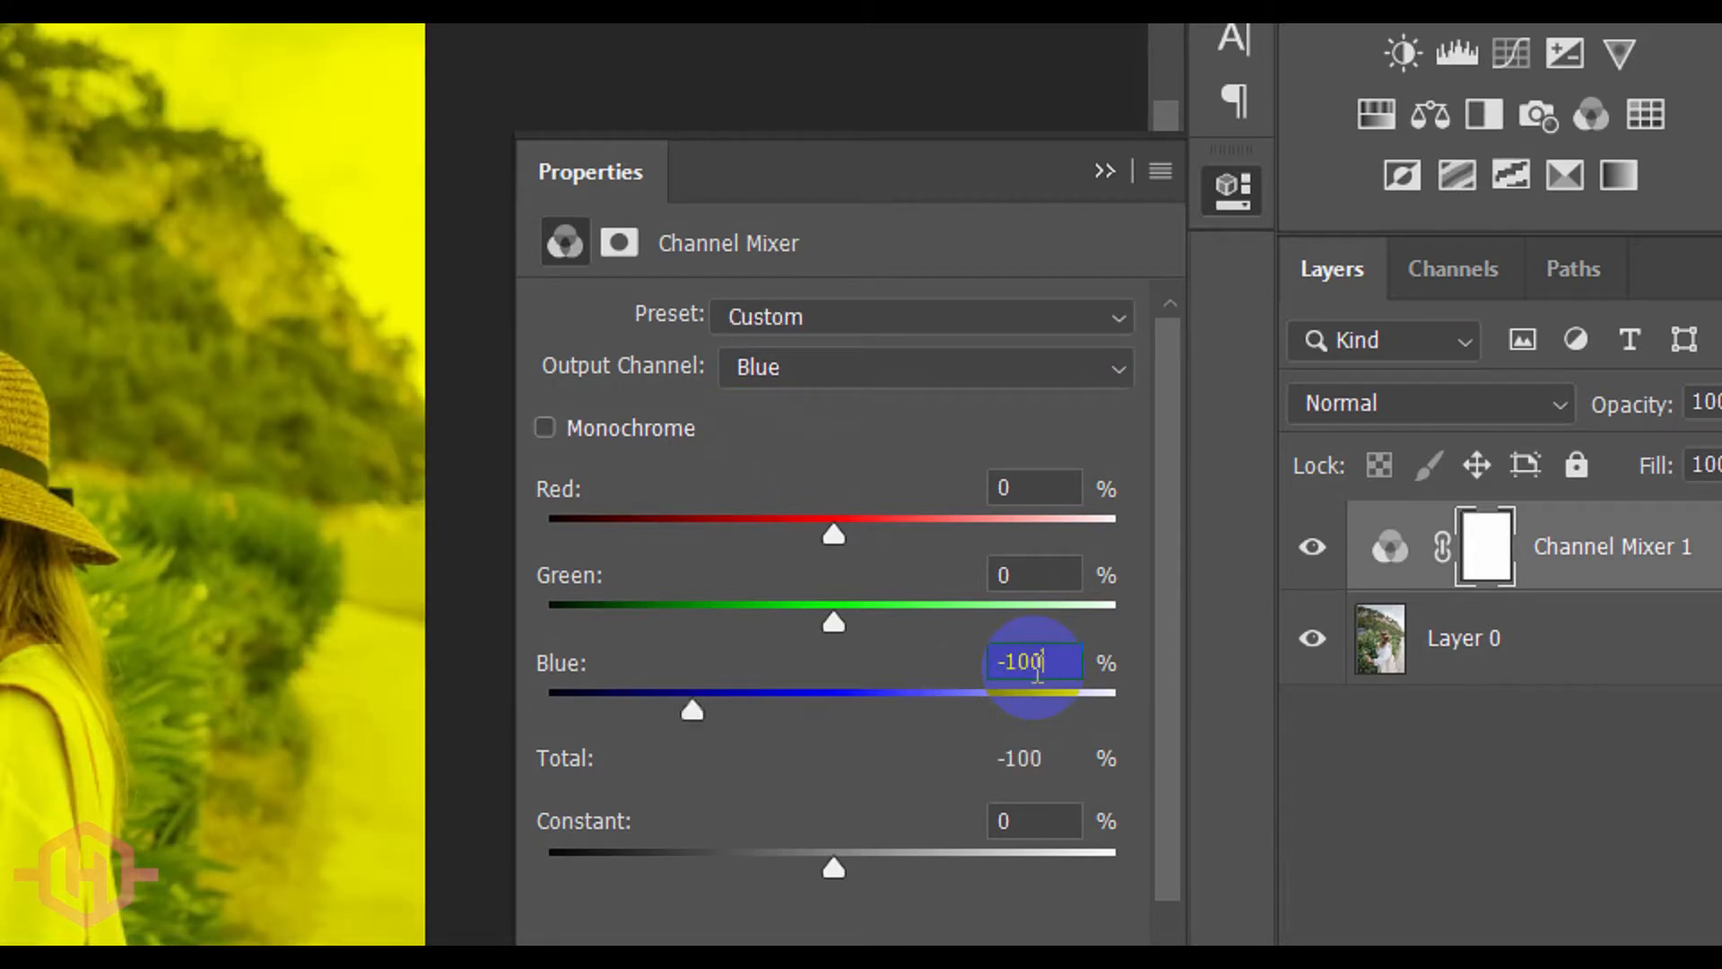
{"action": "left_click", "coordinate": [1066, 567]}
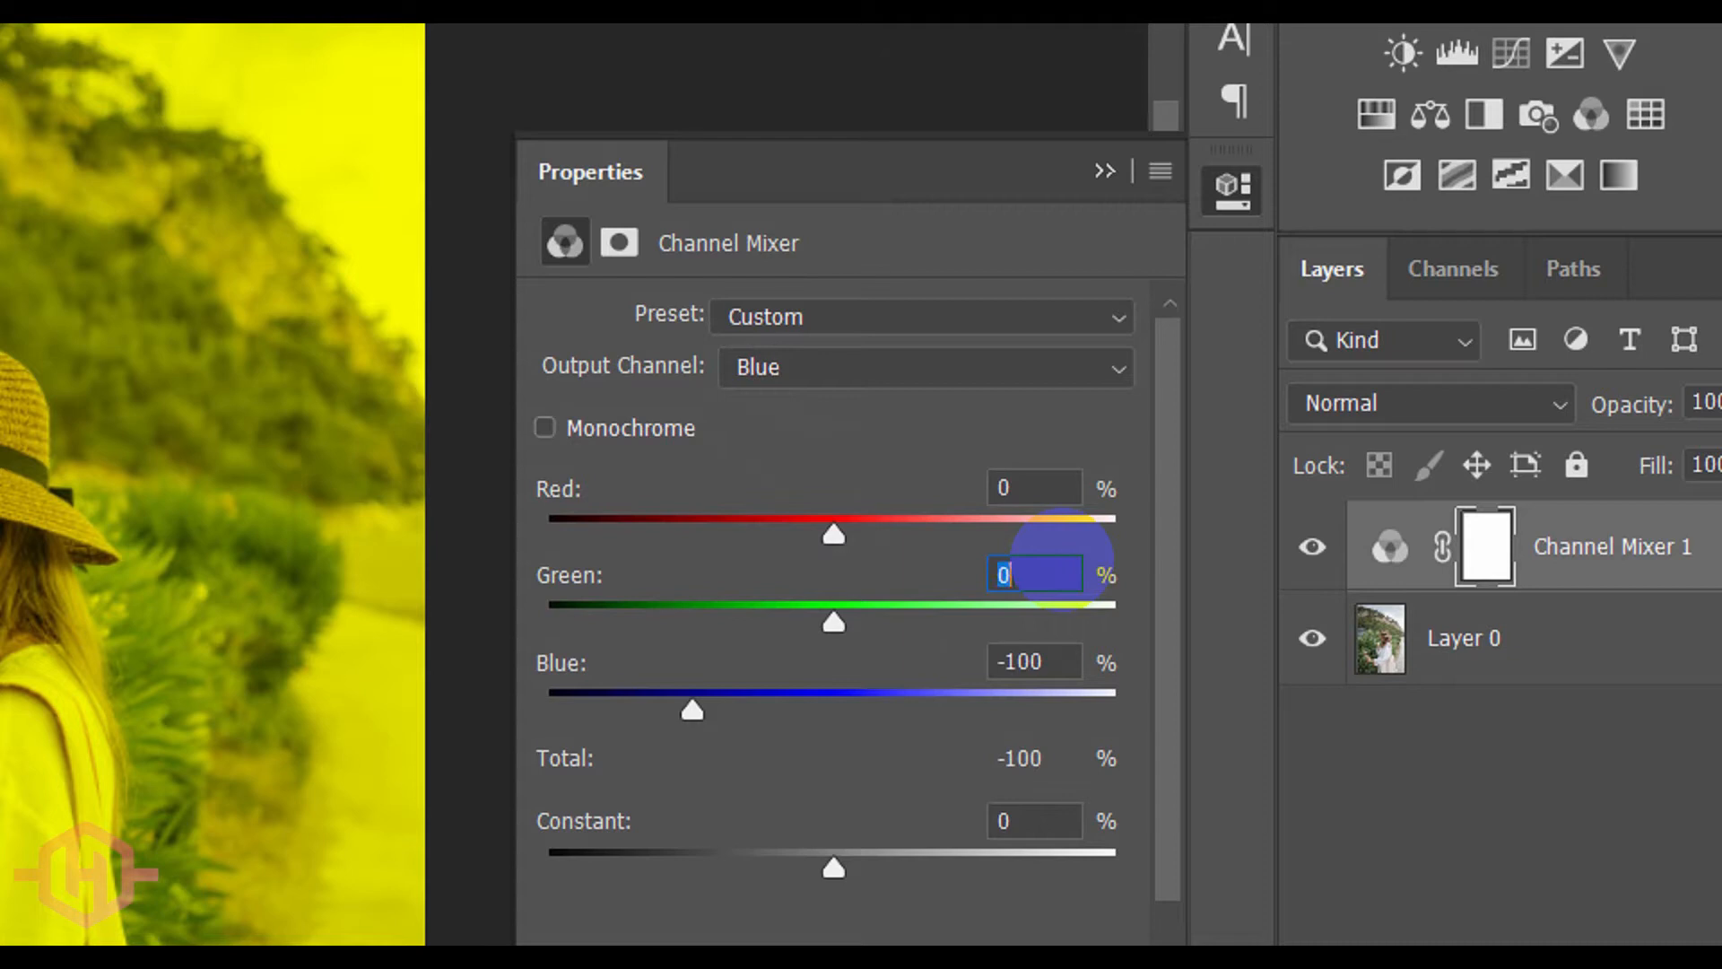
{"action": "type", "text": "+200"}
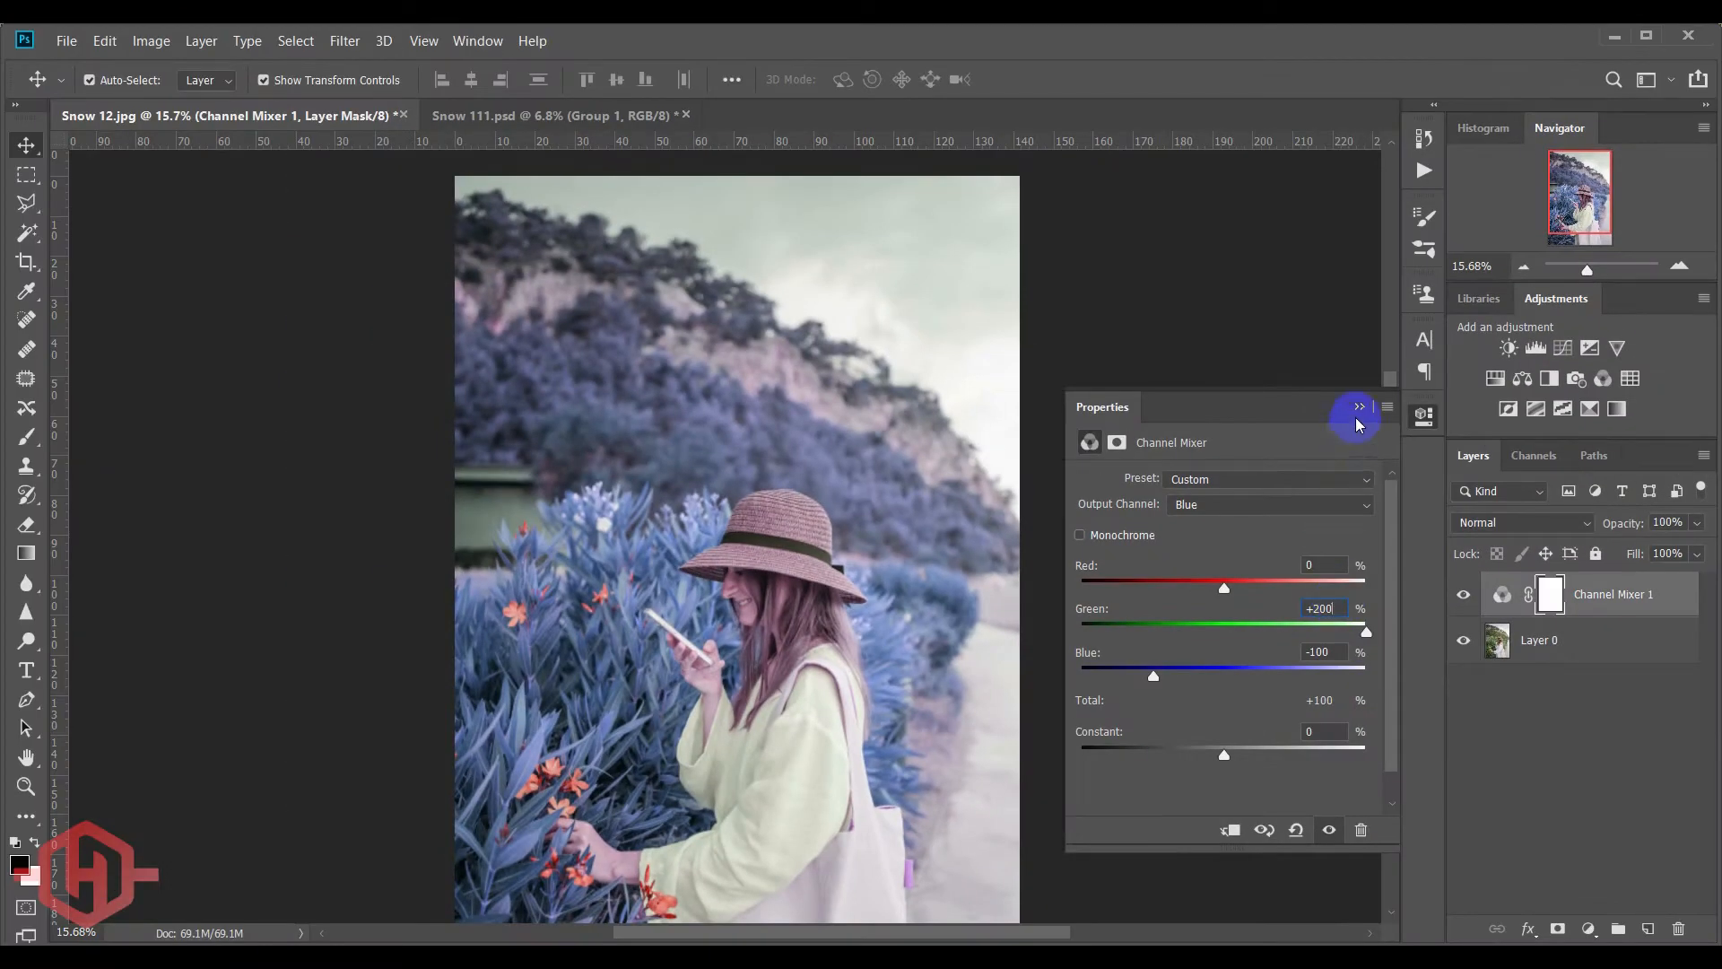
{"action": "left_click", "coordinate": [1359, 408]}
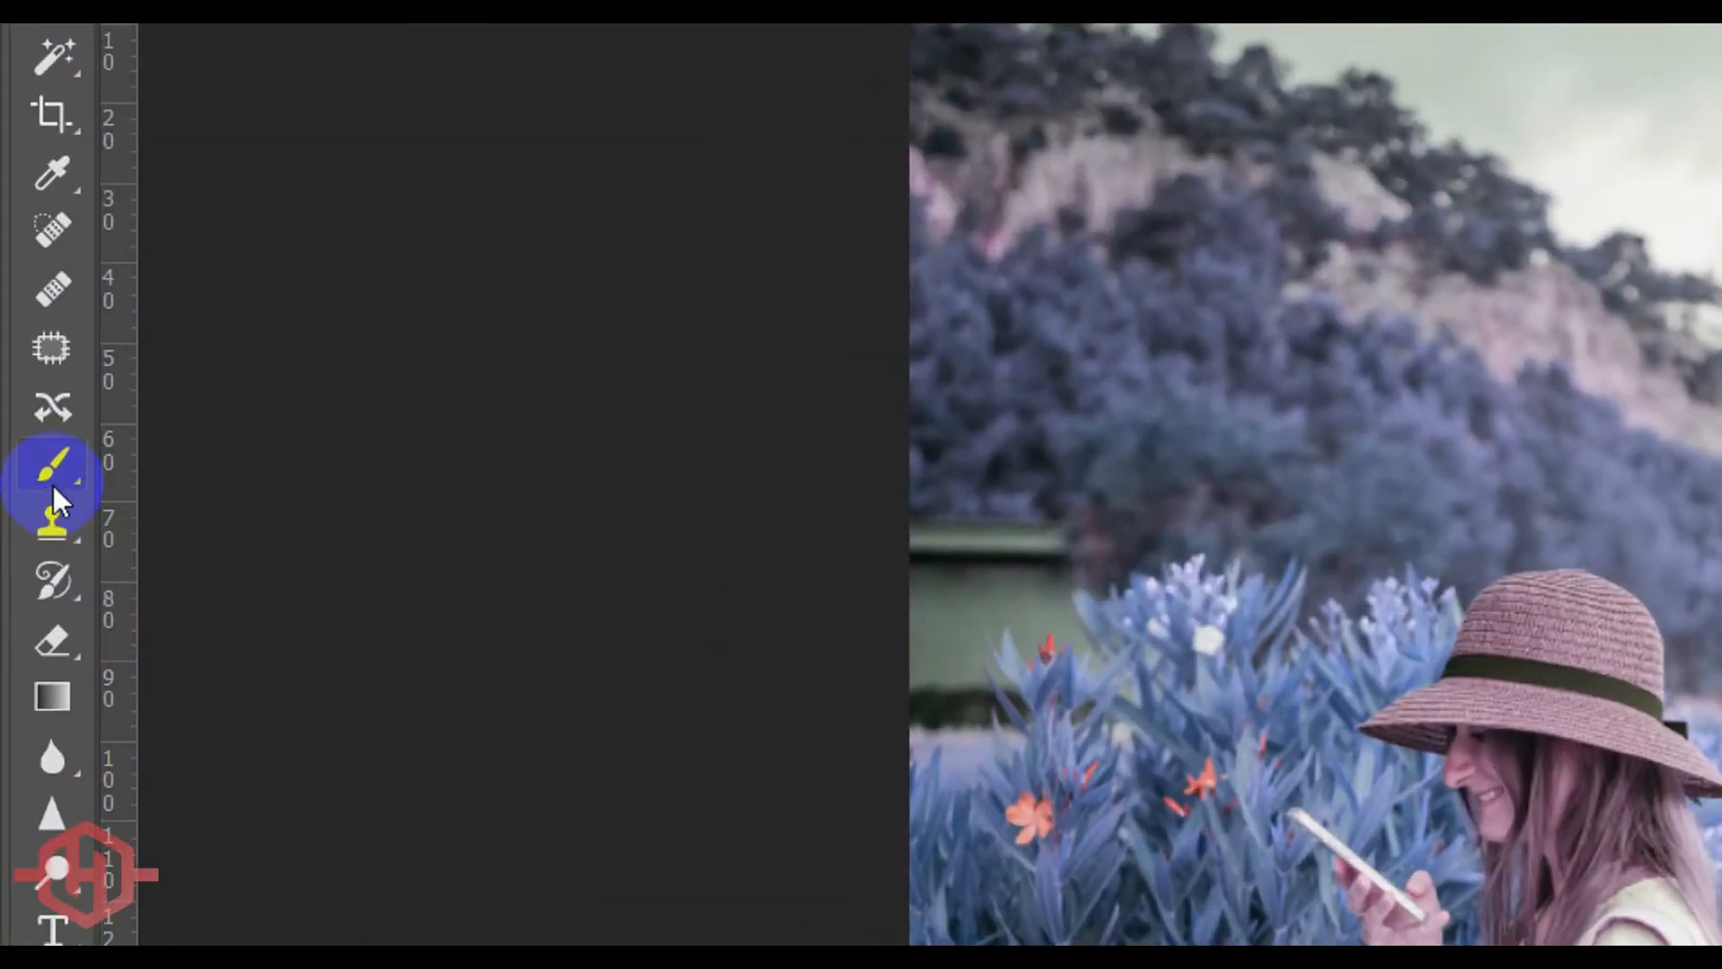
- Activate the Brush tool and pick a black foreground colour for painting on the Channel Mixer mask
{"action": "left_click", "coordinate": [52, 471]}
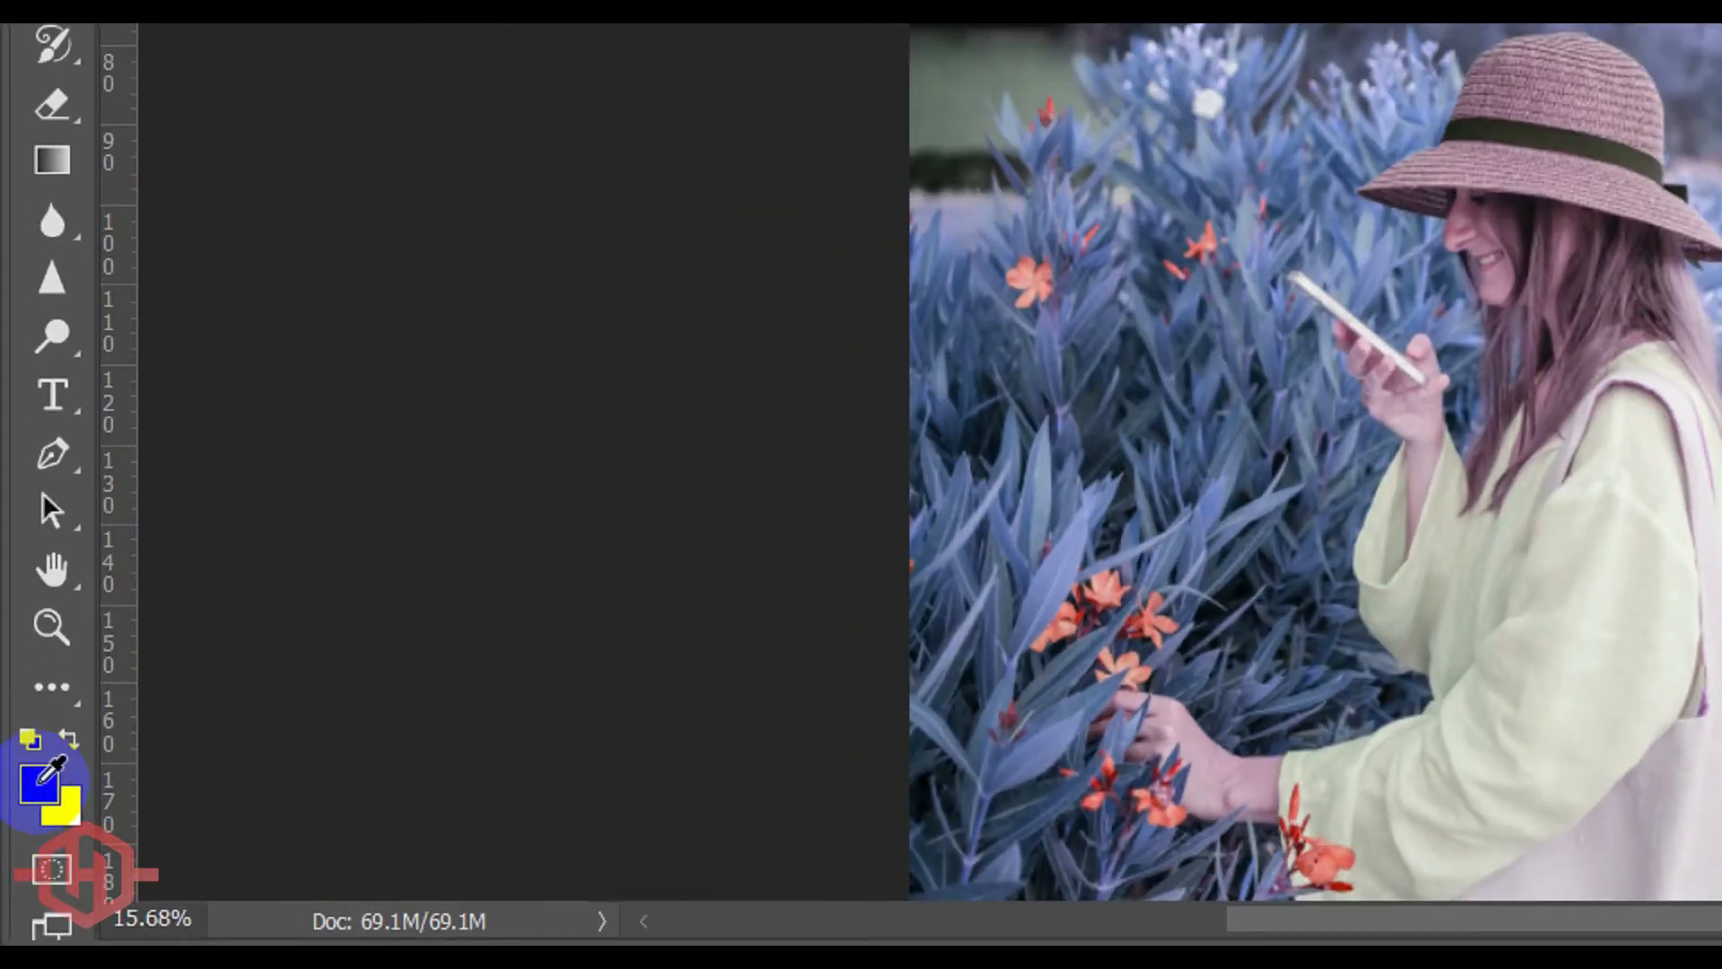
{"action": "left_click", "coordinate": [40, 779]}
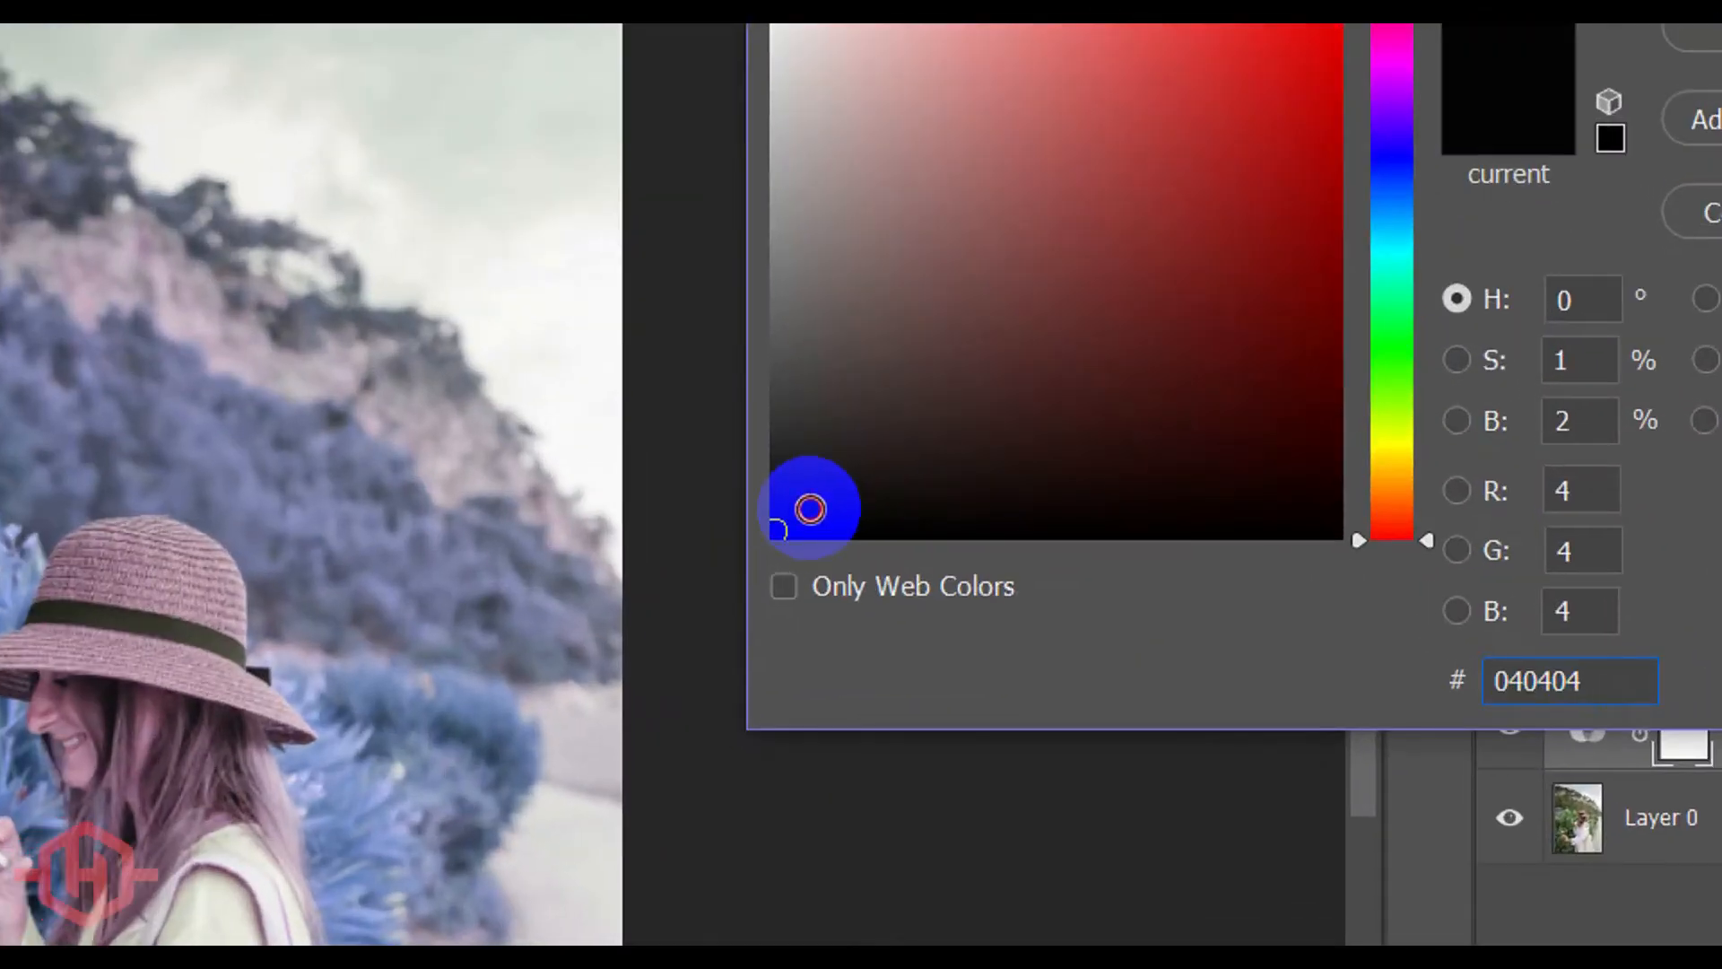
{"action": "mouse_move", "coordinate": [810, 509]}
{"action": "left_mouse_down"}
{"action": "mouse_move", "coordinate": [769, 519]}
{"action": "mouse_move", "coordinate": [834, 511]}
{"action": "left_mouse_up"}
{"action": "left_click", "coordinate": [1571, 207]}
{"action": "key", "text": "b"}
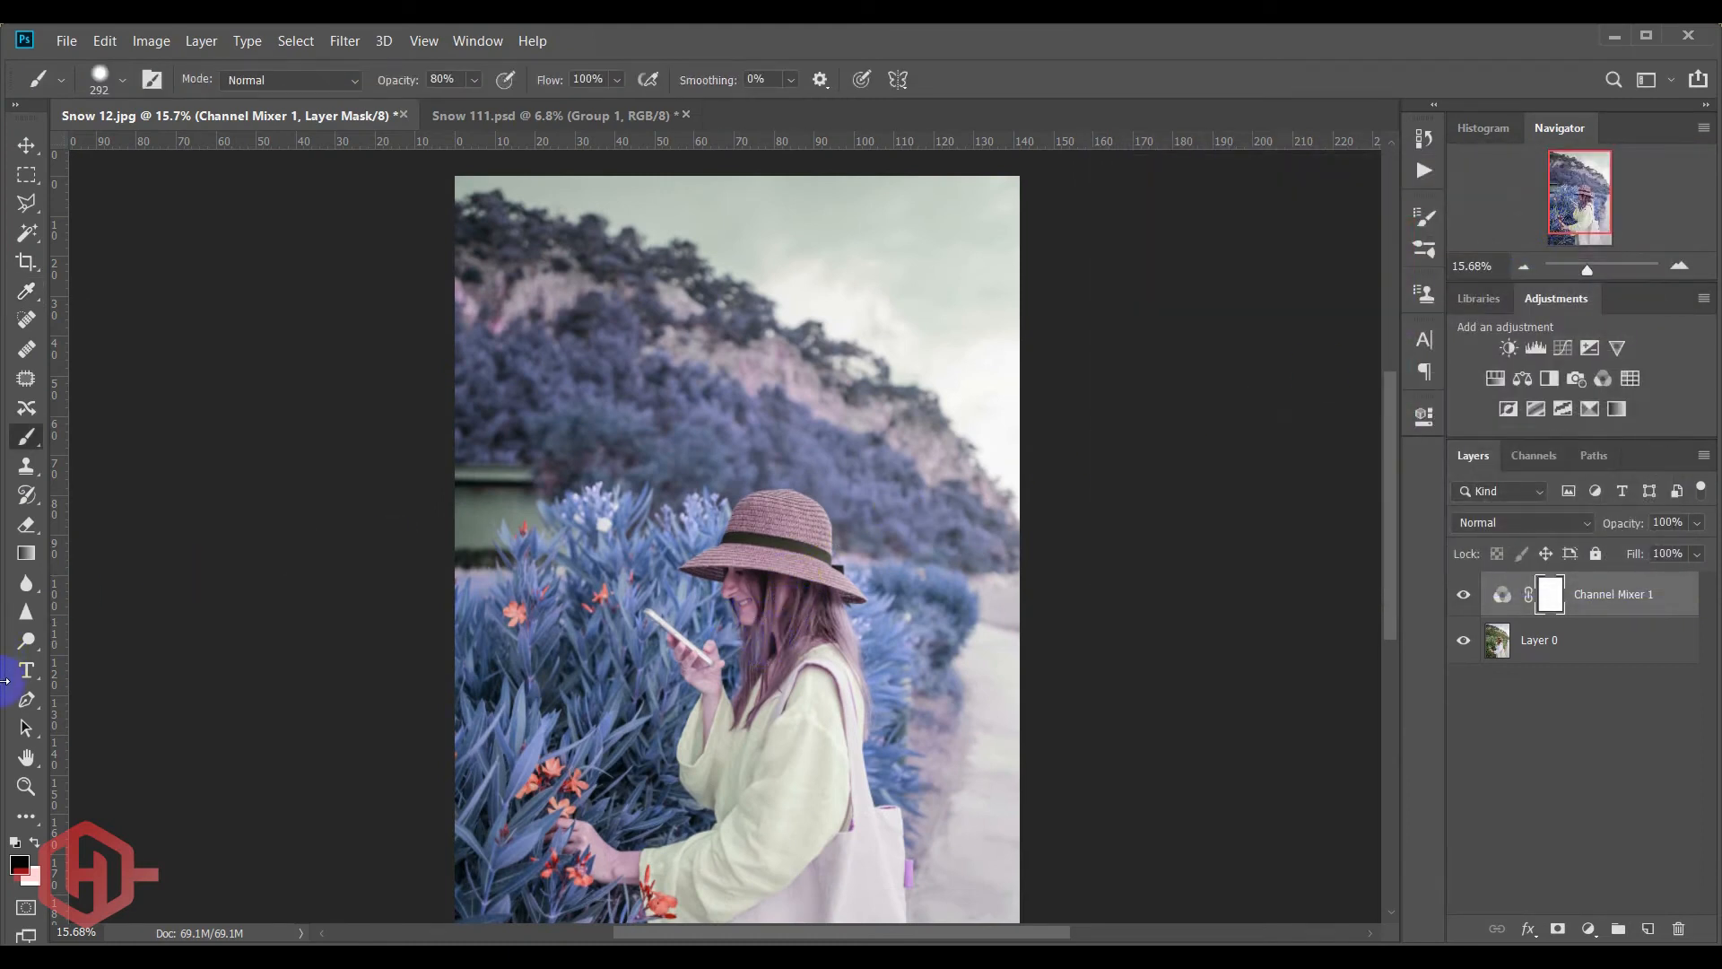
- Set the brush size to 417 px and mask the Channel Mixer effect off the woman's face, hair and part of the hat
{"action": "scroll", "coordinate": [758, 622], "scroll_direction": "up", "scroll_amount": 1}
{"action": "scroll", "coordinate": [758, 622], "scroll_direction": "up", "scroll_amount": 6}
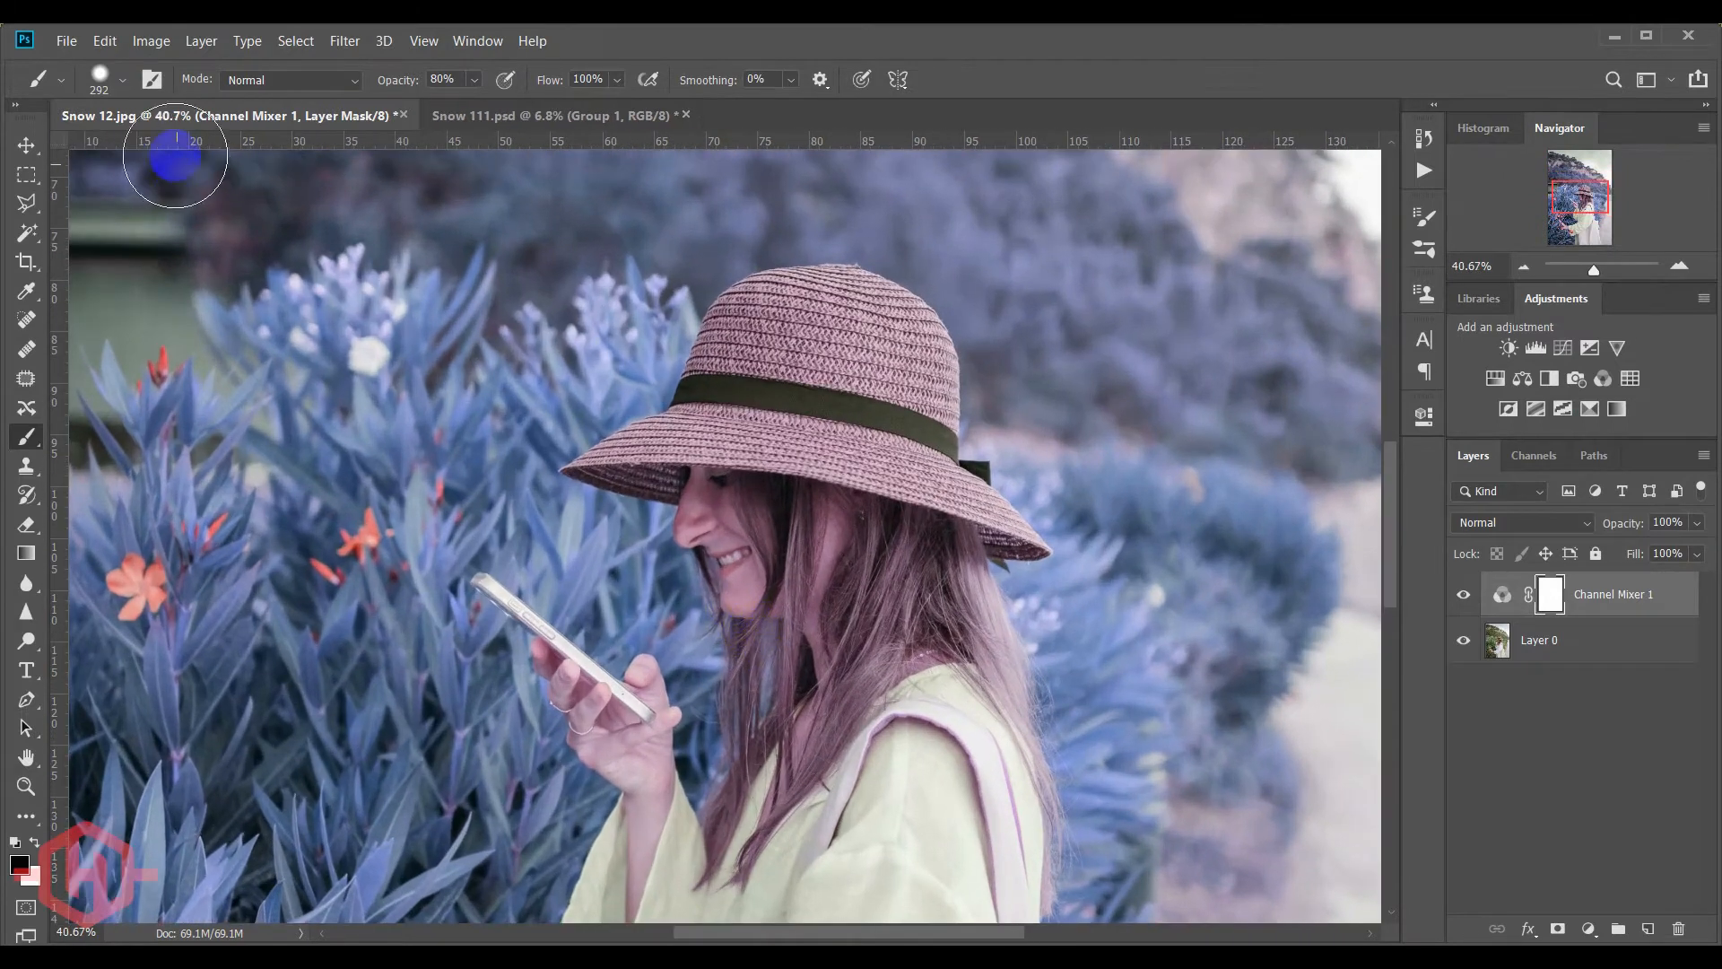
{"action": "left_click", "coordinate": [123, 80]}
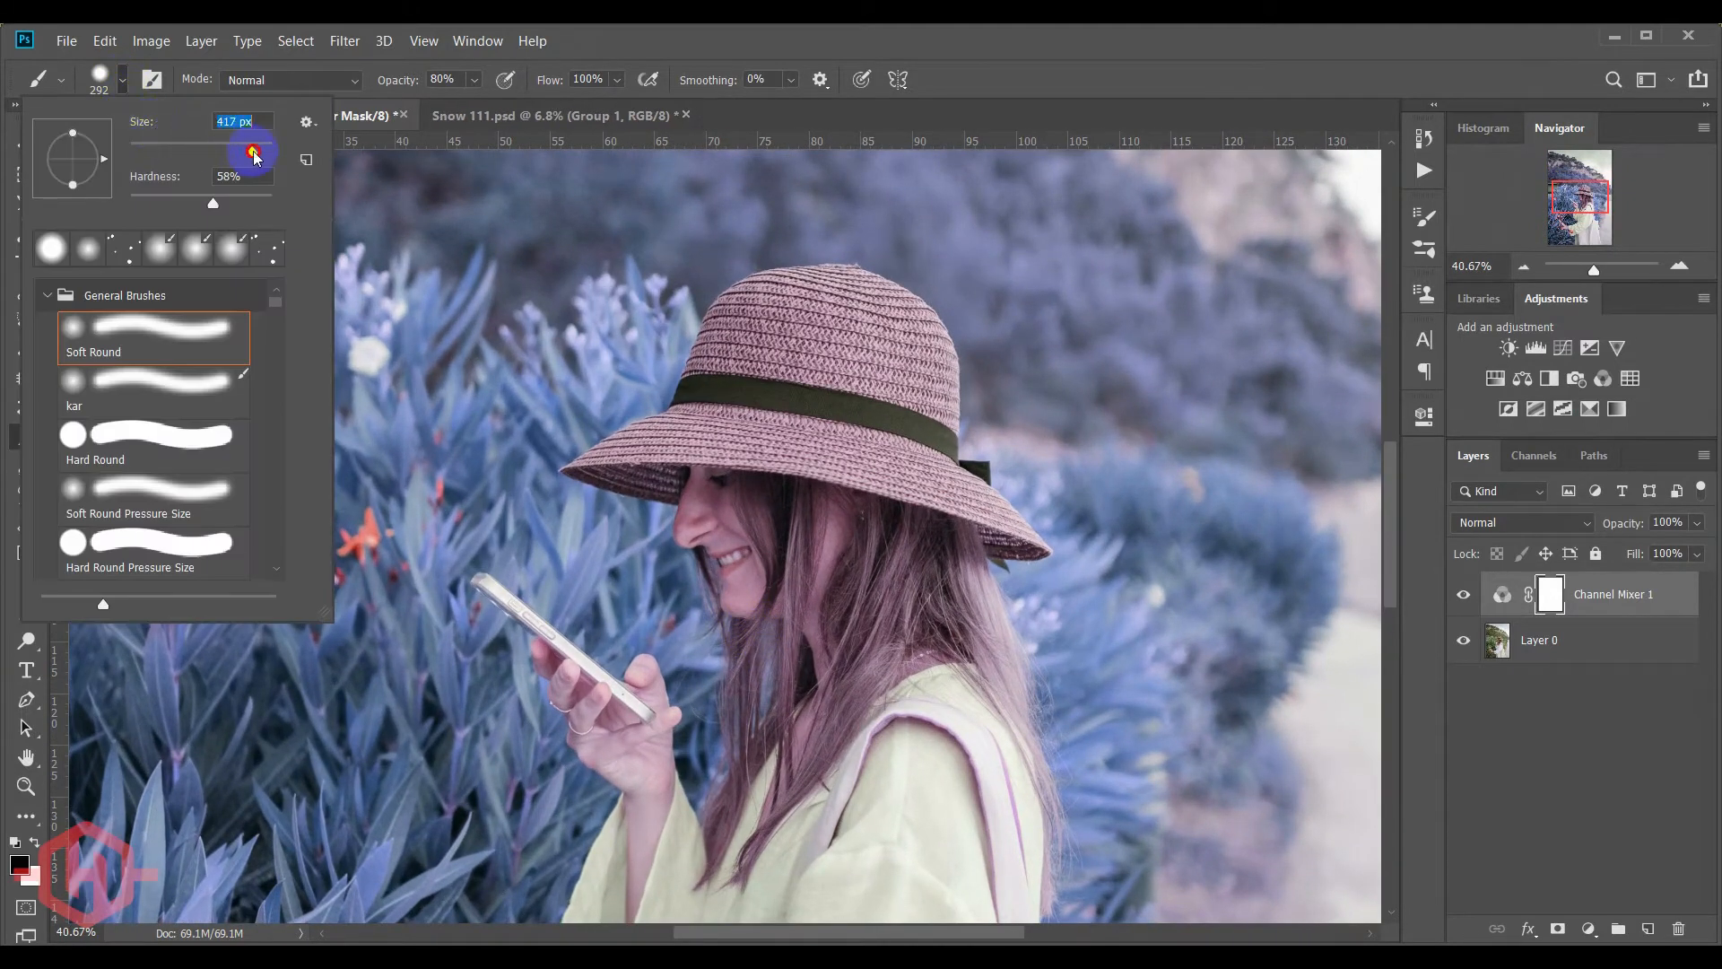
{"action": "mouse_move", "coordinate": [851, 559]}
{"action": "left_mouse_down"}
{"action": "mouse_move", "coordinate": [873, 638]}
{"action": "mouse_move", "coordinate": [776, 849]}
{"action": "mouse_move", "coordinate": [818, 804]}
{"action": "mouse_move", "coordinate": [835, 710]}
{"action": "mouse_move", "coordinate": [828, 689]}
{"action": "mouse_move", "coordinate": [822, 763]}
{"action": "mouse_move", "coordinate": [795, 541]}
{"action": "mouse_move", "coordinate": [755, 482]}
{"action": "mouse_move", "coordinate": [802, 419]}
{"action": "mouse_move", "coordinate": [851, 405]}
{"action": "mouse_move", "coordinate": [870, 546]}
{"action": "mouse_move", "coordinate": [915, 584]}
{"action": "mouse_move", "coordinate": [870, 611]}
{"action": "left_mouse_up"}
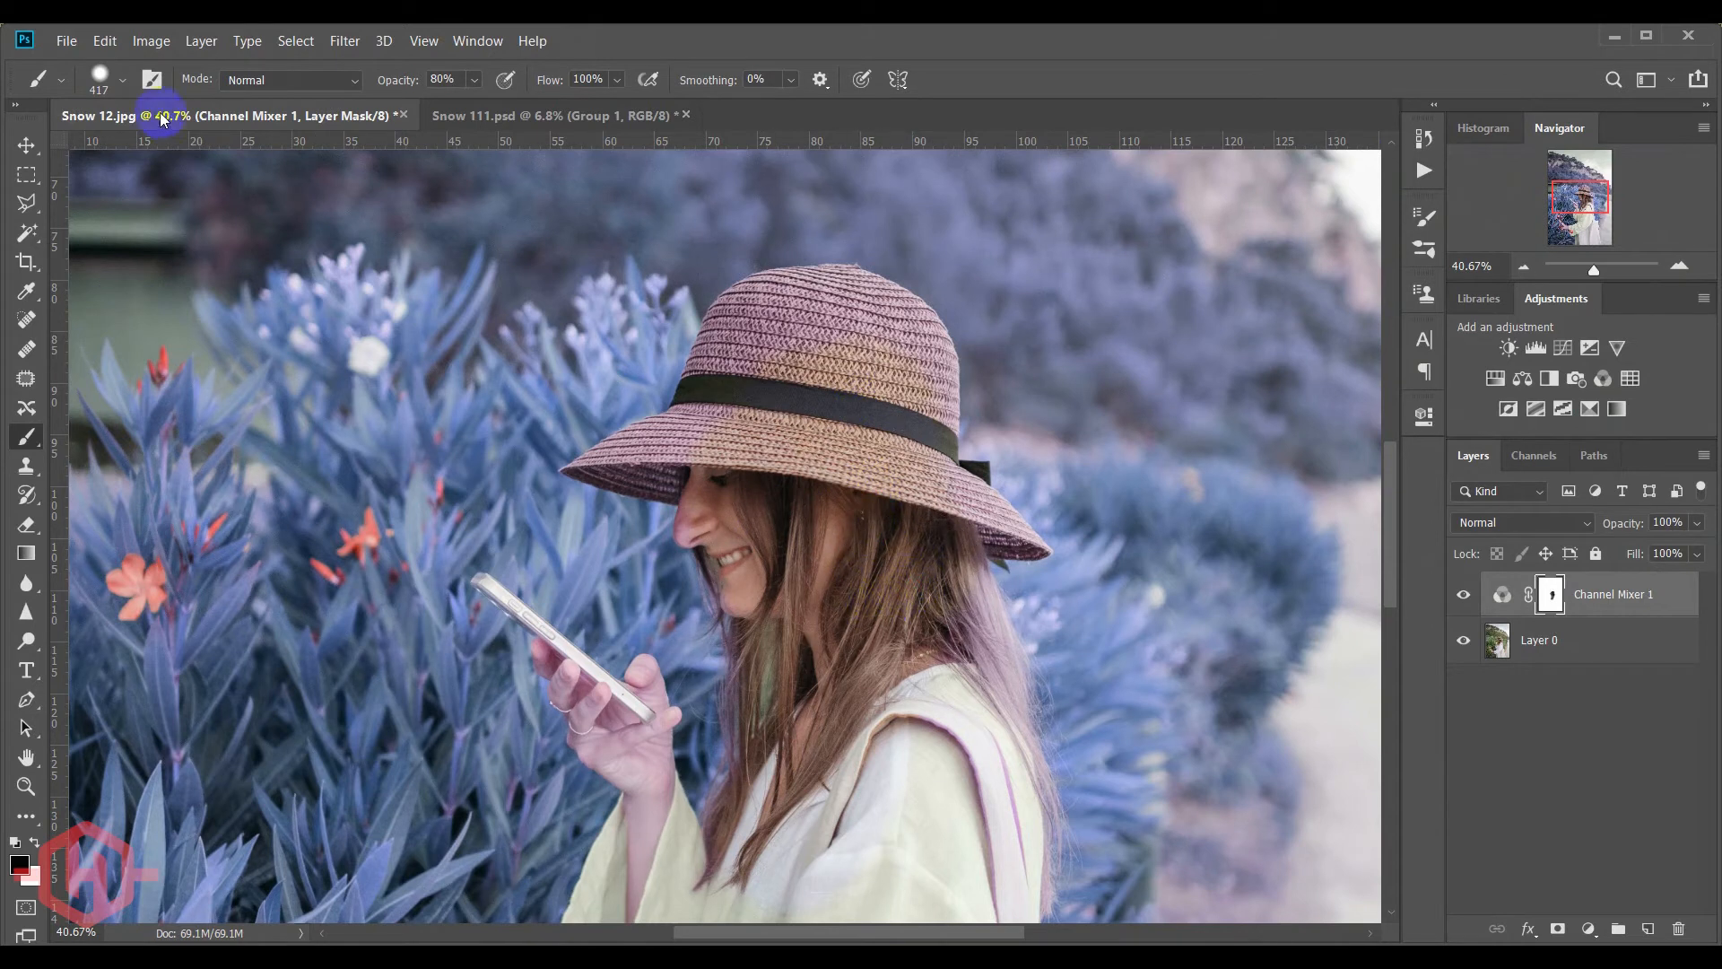
- Reduce the brush size to 99 px and mask the Channel Mixer effect off the rest of the hat and hair
{"action": "left_click", "coordinate": [121, 83]}
{"action": "left_click_drag", "start_coordinate": [205, 152], "coordinate": [202, 153]}
{"action": "mouse_move", "coordinate": [673, 481]}
{"action": "left_mouse_down"}
{"action": "mouse_move", "coordinate": [592, 475]}
{"action": "mouse_move", "coordinate": [595, 460]}
{"action": "mouse_move", "coordinate": [674, 430]}
{"action": "mouse_move", "coordinate": [713, 442]}
{"action": "mouse_move", "coordinate": [704, 423]}
{"action": "mouse_move", "coordinate": [653, 449]}
{"action": "mouse_move", "coordinate": [719, 392]}
{"action": "mouse_move", "coordinate": [698, 409]}
{"action": "mouse_move", "coordinate": [703, 362]}
{"action": "left_mouse_up"}
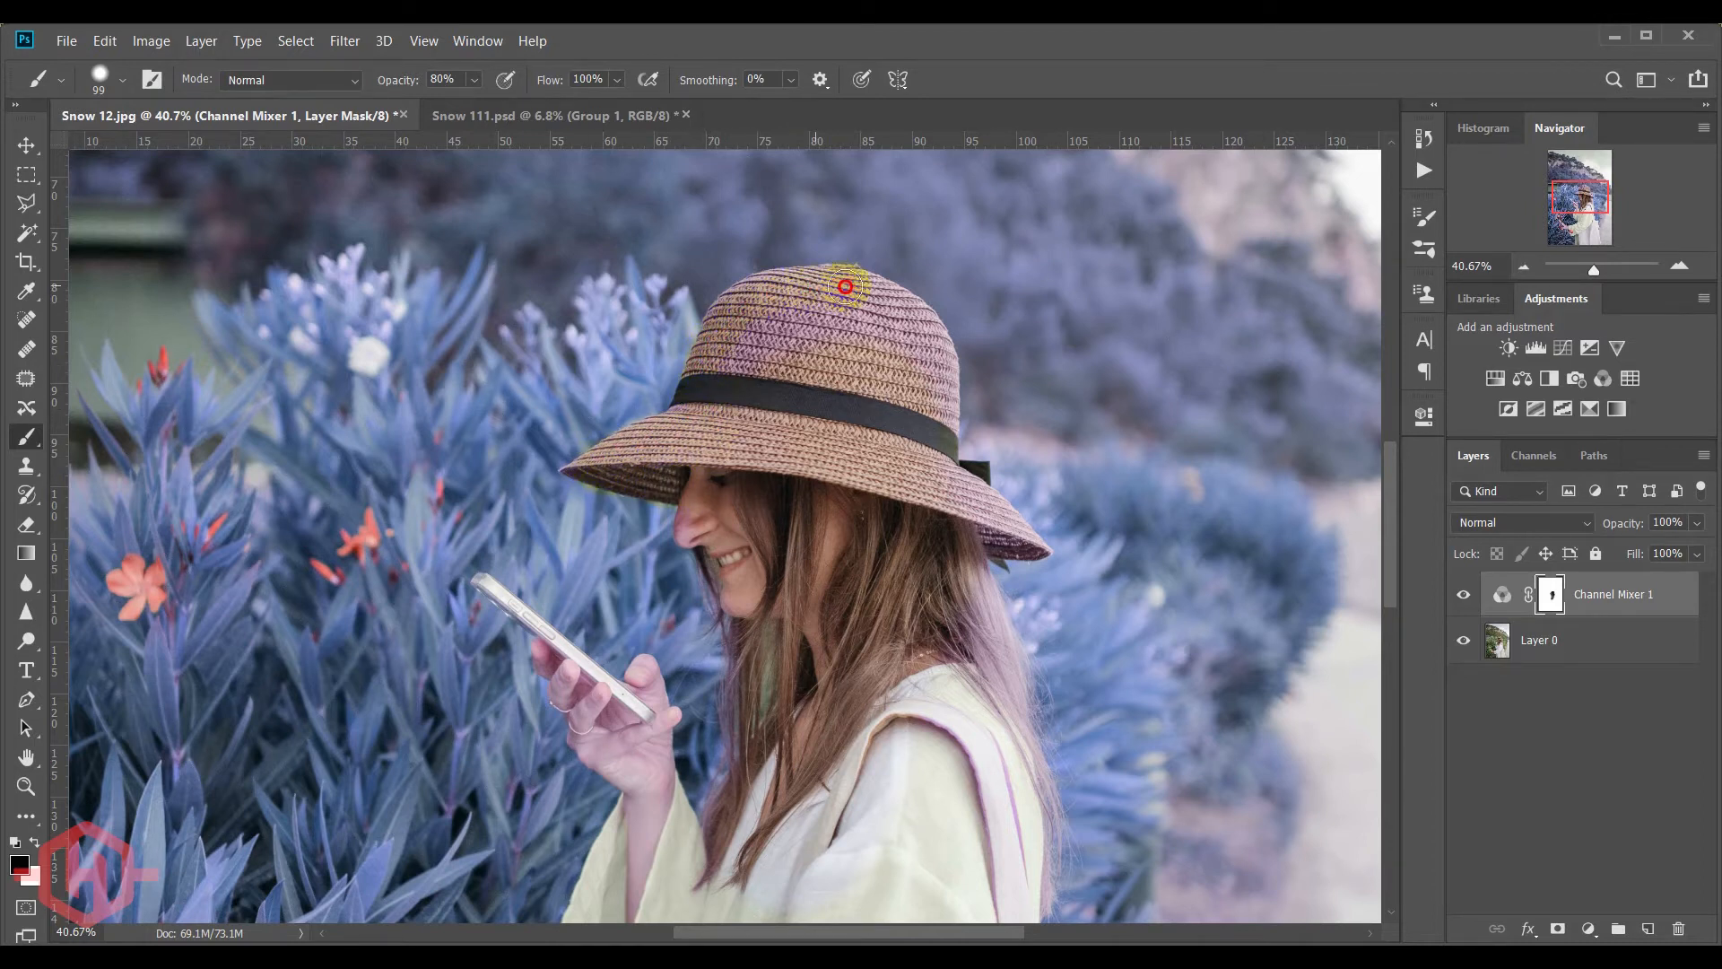
{"action": "mouse_move", "coordinate": [937, 375]}
{"action": "left_mouse_down"}
{"action": "mouse_move", "coordinate": [941, 428]}
{"action": "mouse_move", "coordinate": [868, 320]}
{"action": "left_mouse_up"}
{"action": "mouse_move", "coordinate": [754, 369]}
{"action": "left_mouse_down"}
{"action": "mouse_move", "coordinate": [927, 342]}
{"action": "mouse_move", "coordinate": [822, 352]}
{"action": "mouse_move", "coordinate": [797, 320]}
{"action": "mouse_move", "coordinate": [726, 316]}
{"action": "mouse_move", "coordinate": [812, 349]}
{"action": "left_mouse_up"}
{"action": "mouse_move", "coordinate": [902, 580]}
{"action": "left_mouse_down"}
{"action": "mouse_move", "coordinate": [985, 632]}
{"action": "mouse_move", "coordinate": [1011, 745]}
{"action": "mouse_move", "coordinate": [961, 688]}
{"action": "mouse_move", "coordinate": [1035, 784]}
{"action": "mouse_move", "coordinate": [1019, 750]}
{"action": "mouse_move", "coordinate": [1041, 815]}
{"action": "mouse_move", "coordinate": [952, 801]}
{"action": "mouse_move", "coordinate": [853, 709]}
{"action": "mouse_move", "coordinate": [723, 815]}
{"action": "mouse_move", "coordinate": [740, 783]}
{"action": "mouse_move", "coordinate": [654, 789]}
{"action": "left_mouse_up"}
- Paint black on the Channel Mixer mask over the phone hand with its forearm and the hand reaching into the flowers
{"action": "scroll", "coordinate": [654, 789], "scroll_direction": "down", "scroll_amount": 5}
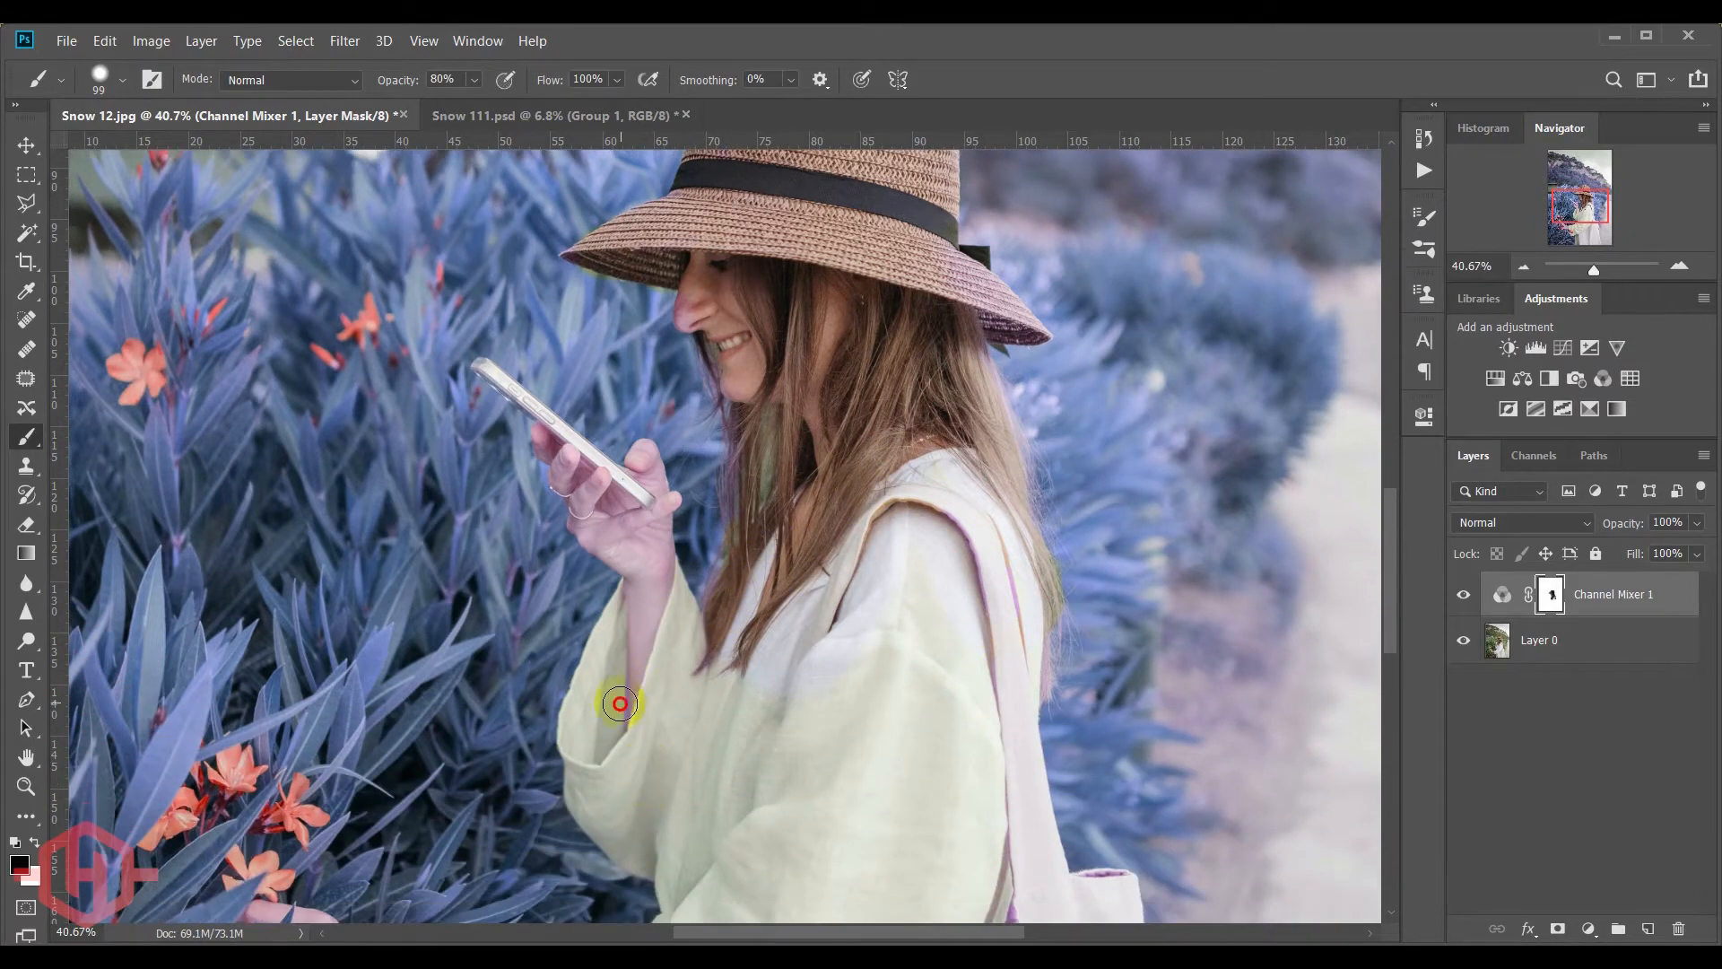
{"action": "mouse_move", "coordinate": [620, 703]}
{"action": "left_mouse_down"}
{"action": "mouse_move", "coordinate": [651, 512]}
{"action": "mouse_move", "coordinate": [579, 508]}
{"action": "mouse_move", "coordinate": [644, 565]}
{"action": "mouse_move", "coordinate": [544, 446]}
{"action": "left_mouse_up"}
{"action": "left_click_drag", "start_coordinate": [647, 468], "coordinate": [646, 584]}
{"action": "scroll", "coordinate": [644, 585], "scroll_direction": "down", "scroll_amount": 4}
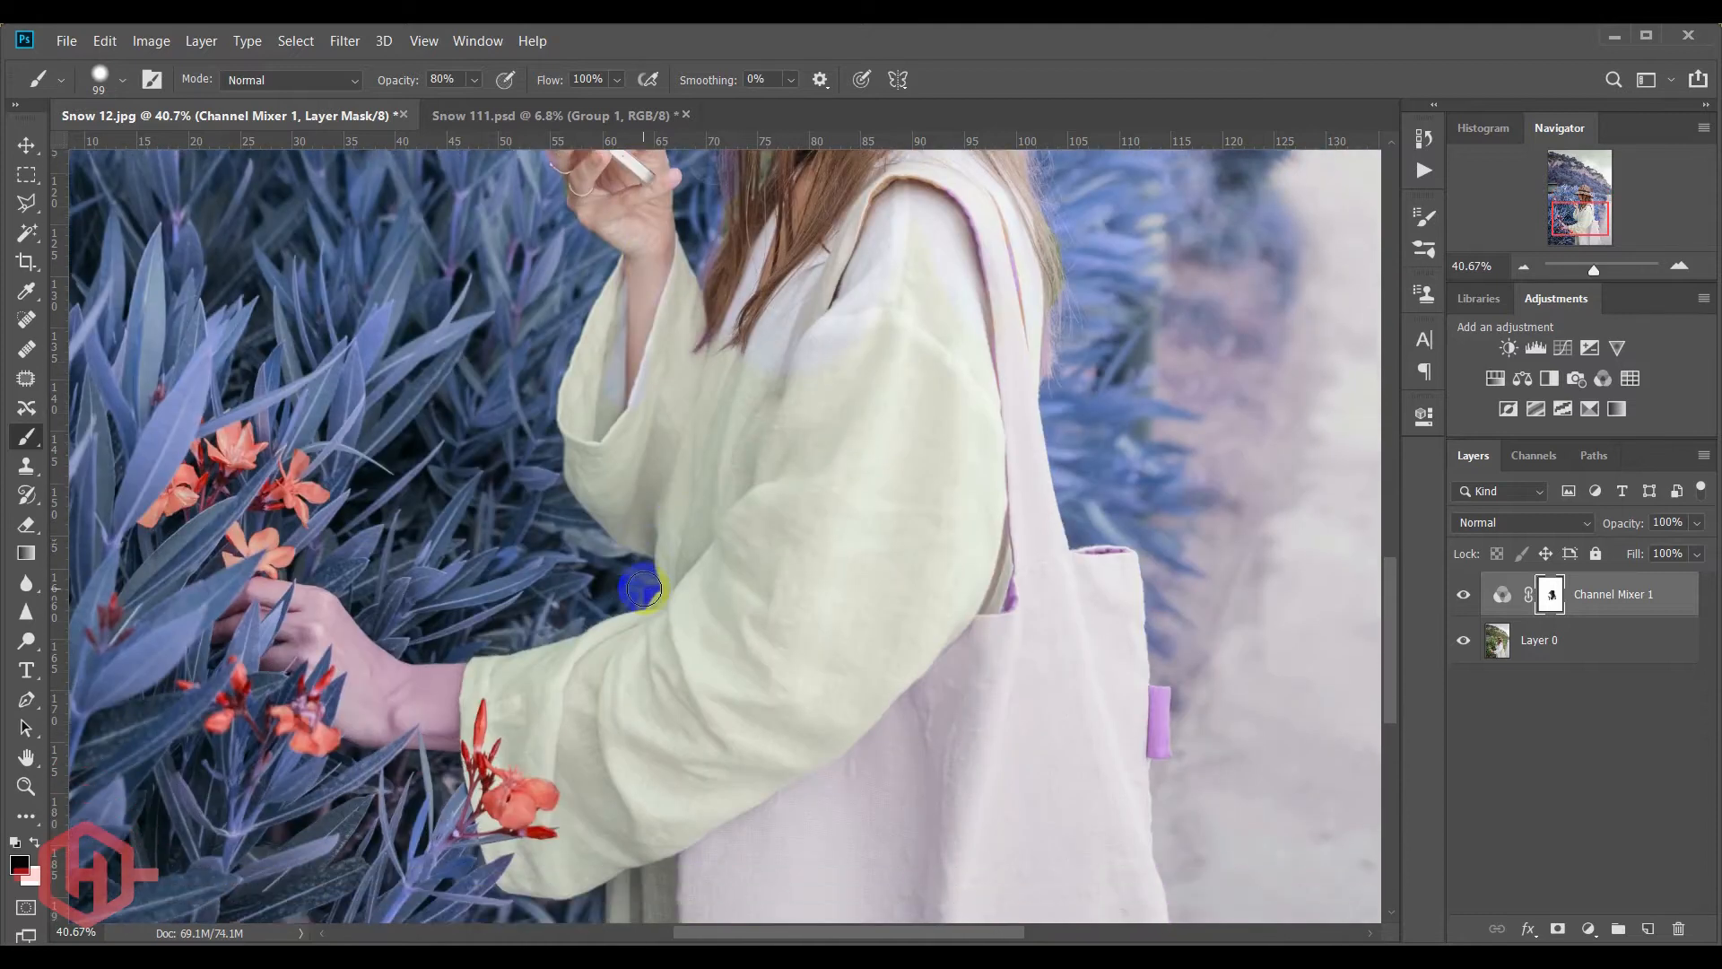
{"action": "scroll", "coordinate": [643, 589], "scroll_direction": "down", "scroll_amount": 2}
{"action": "left_click", "coordinate": [381, 631]}
{"action": "mouse_move", "coordinate": [357, 630]}
{"action": "left_mouse_down"}
{"action": "mouse_move", "coordinate": [442, 634]}
{"action": "mouse_move", "coordinate": [444, 611]}
{"action": "mouse_move", "coordinate": [322, 527]}
{"action": "left_mouse_up"}
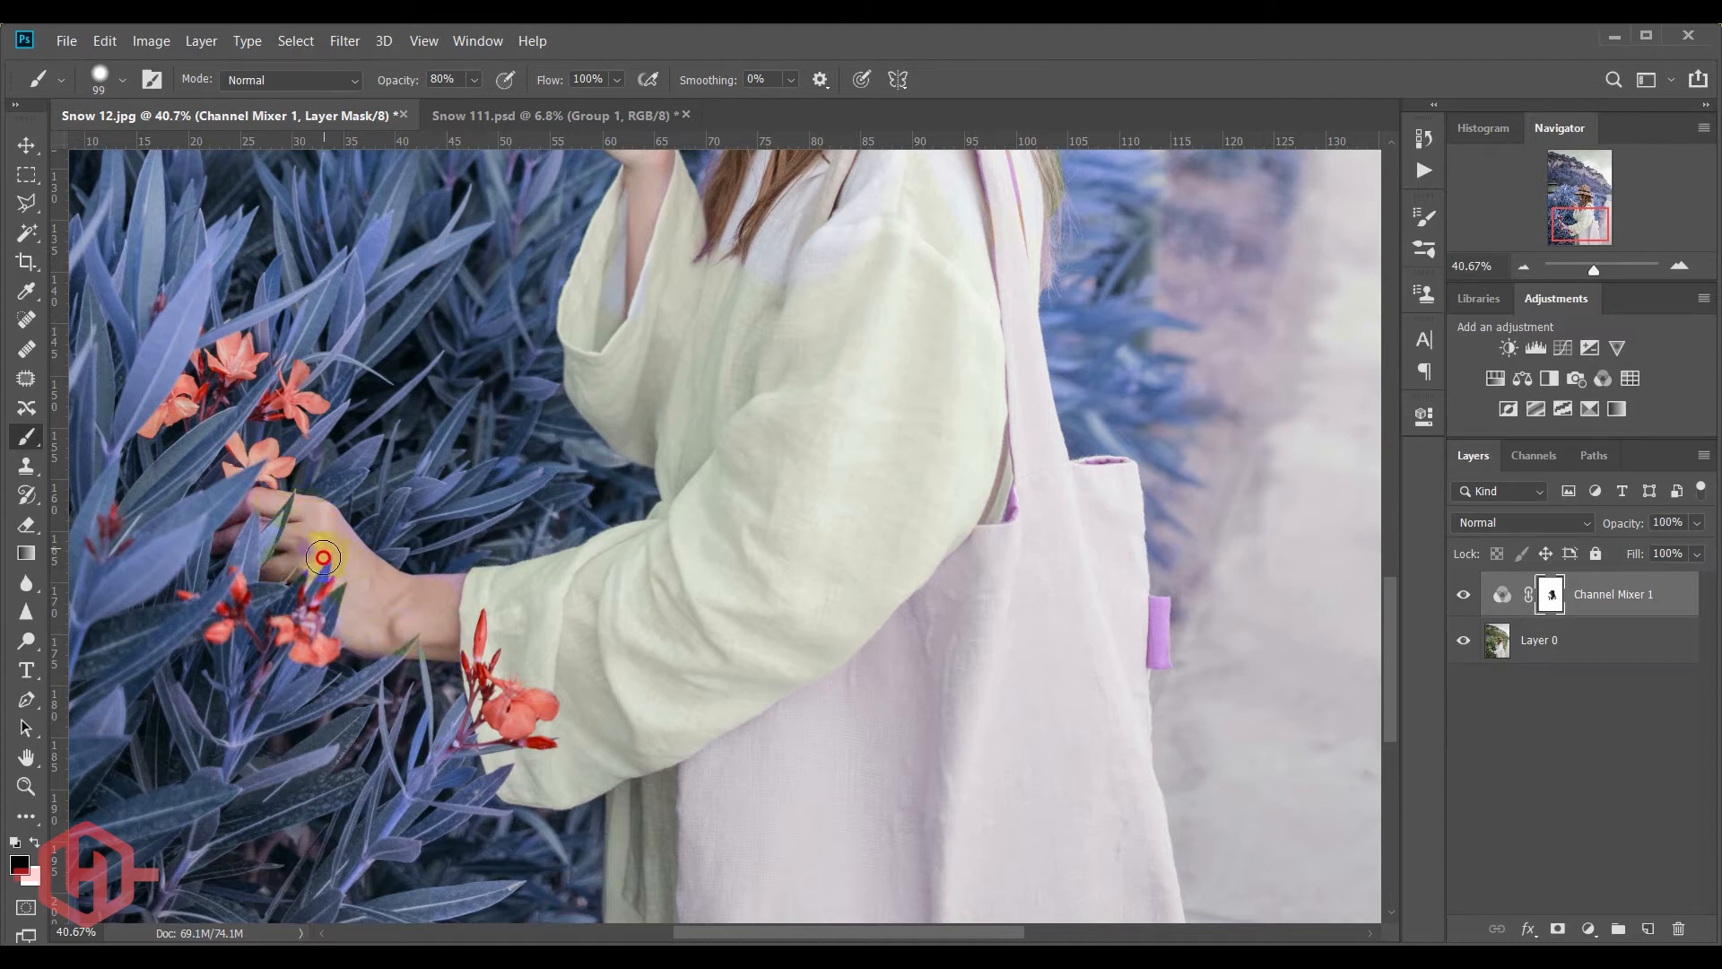
{"action": "scroll", "coordinate": [661, 368], "scroll_direction": "down", "scroll_amount": 5}
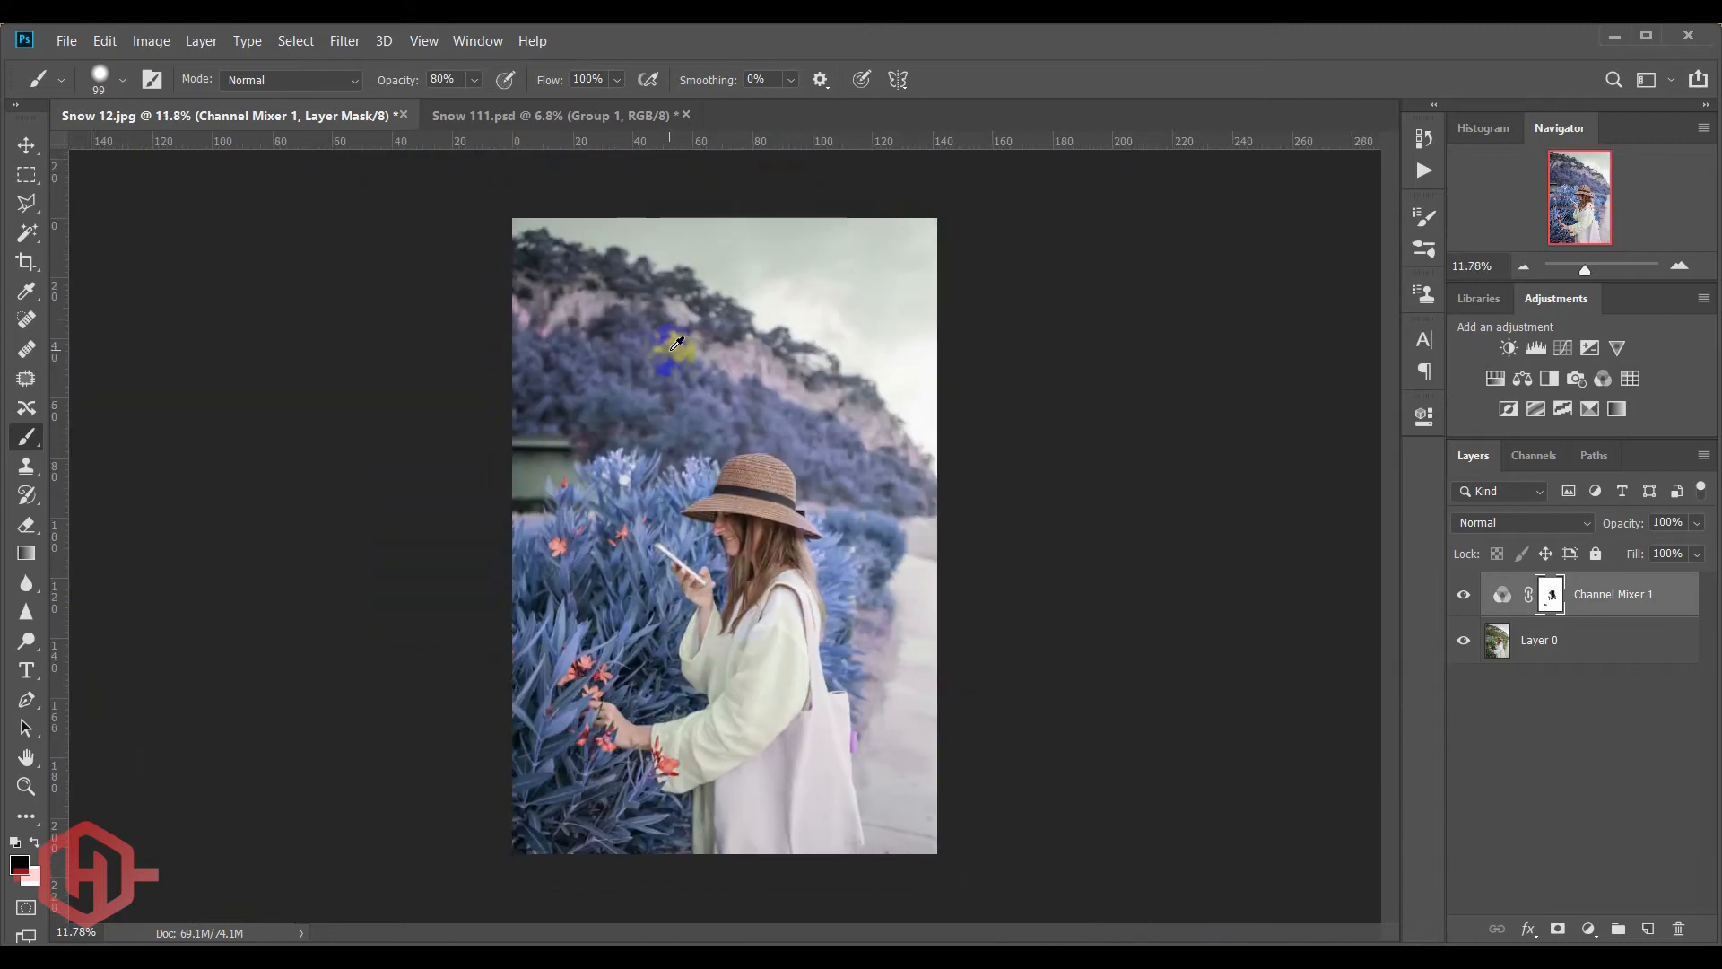
{"action": "scroll", "coordinate": [743, 530], "scroll_direction": "up", "scroll_amount": 1}
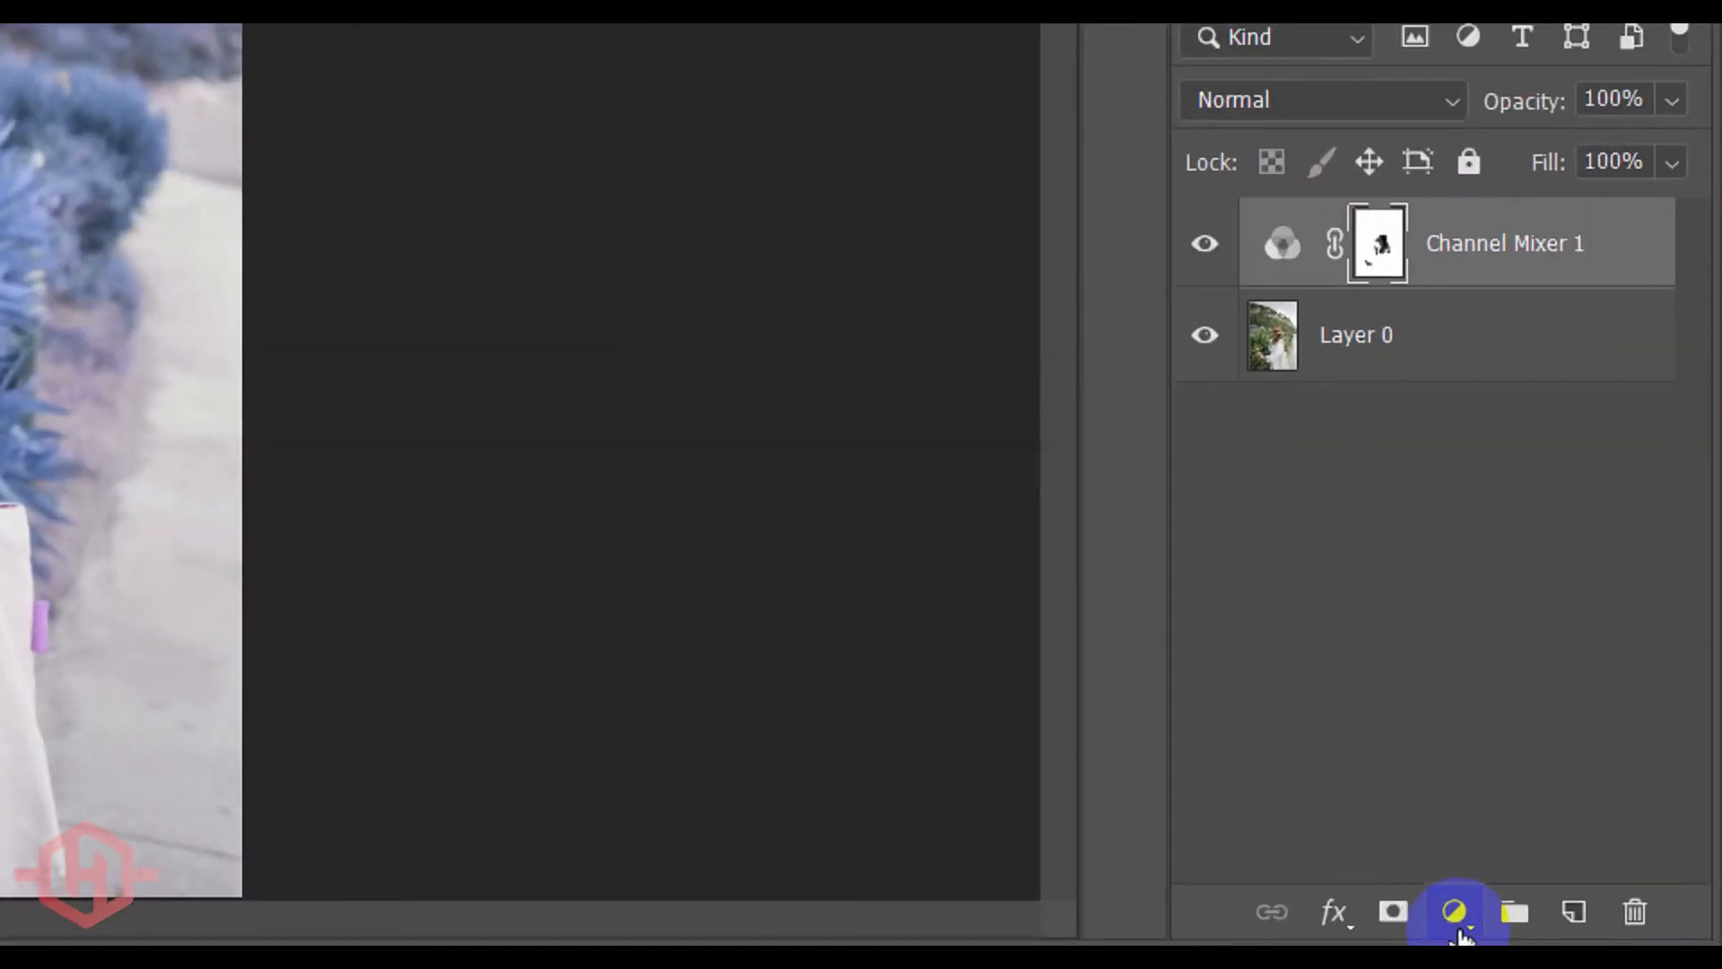
- Add a Hue/Saturation adjustment layer and set Magentas to saturation -100 and lightness +100
{"action": "left_click", "coordinate": [1588, 930]}
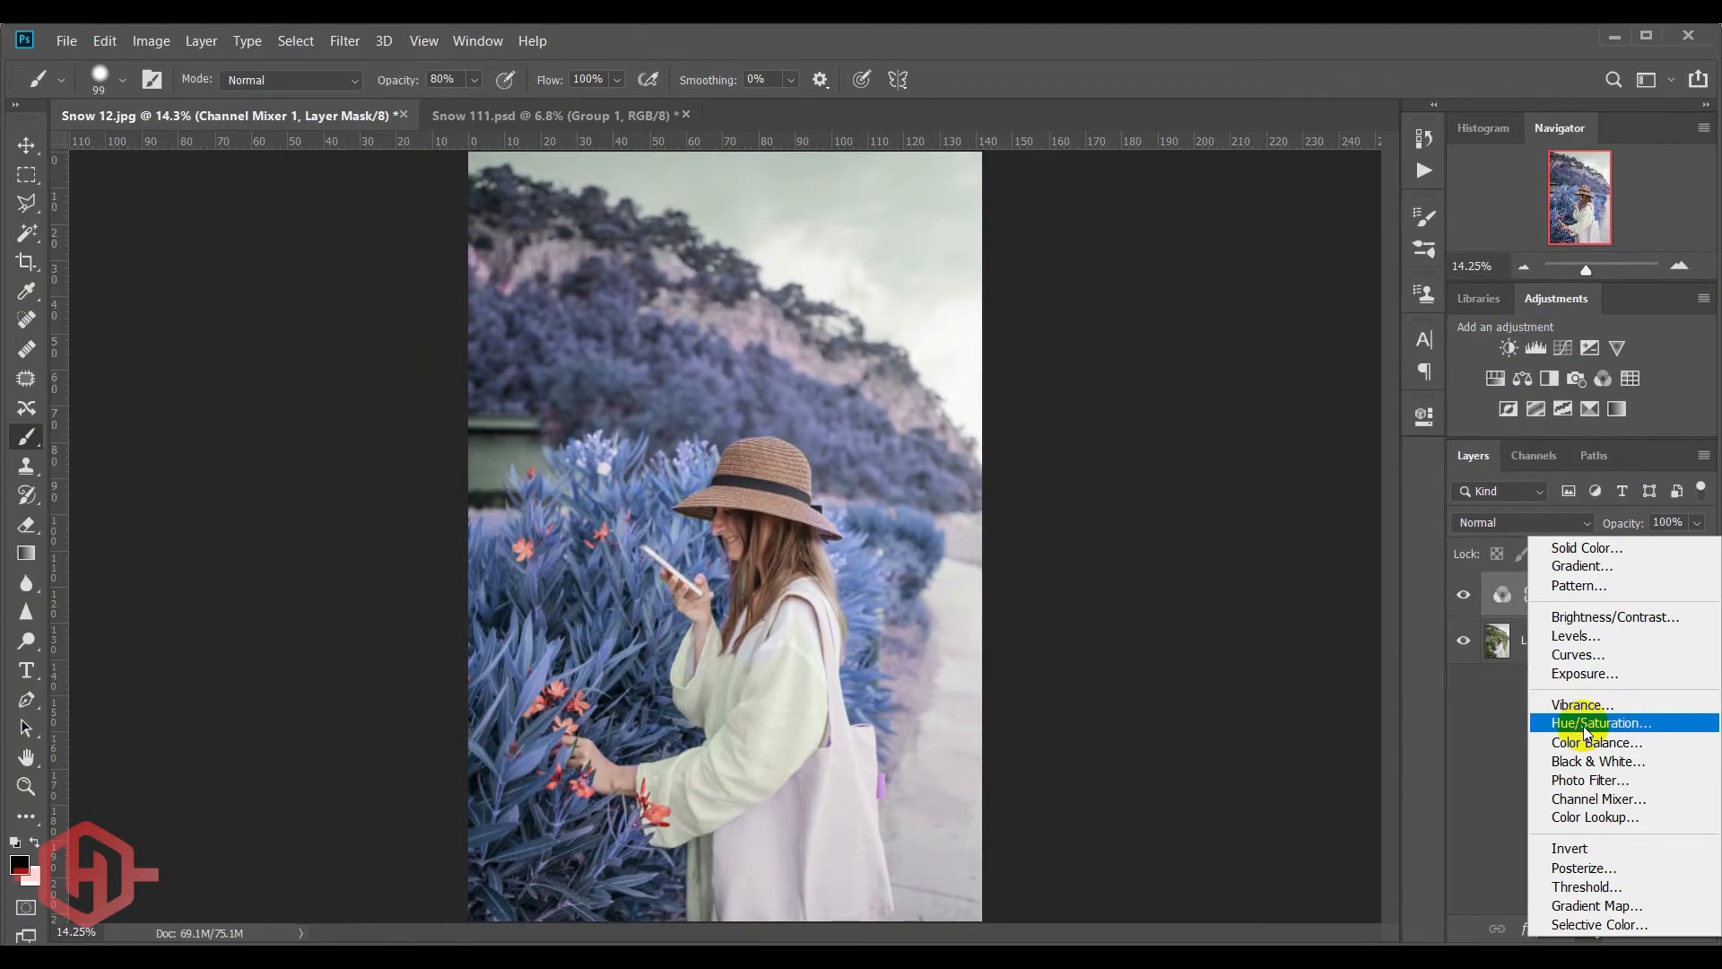
{"action": "left_click", "coordinate": [1586, 731]}
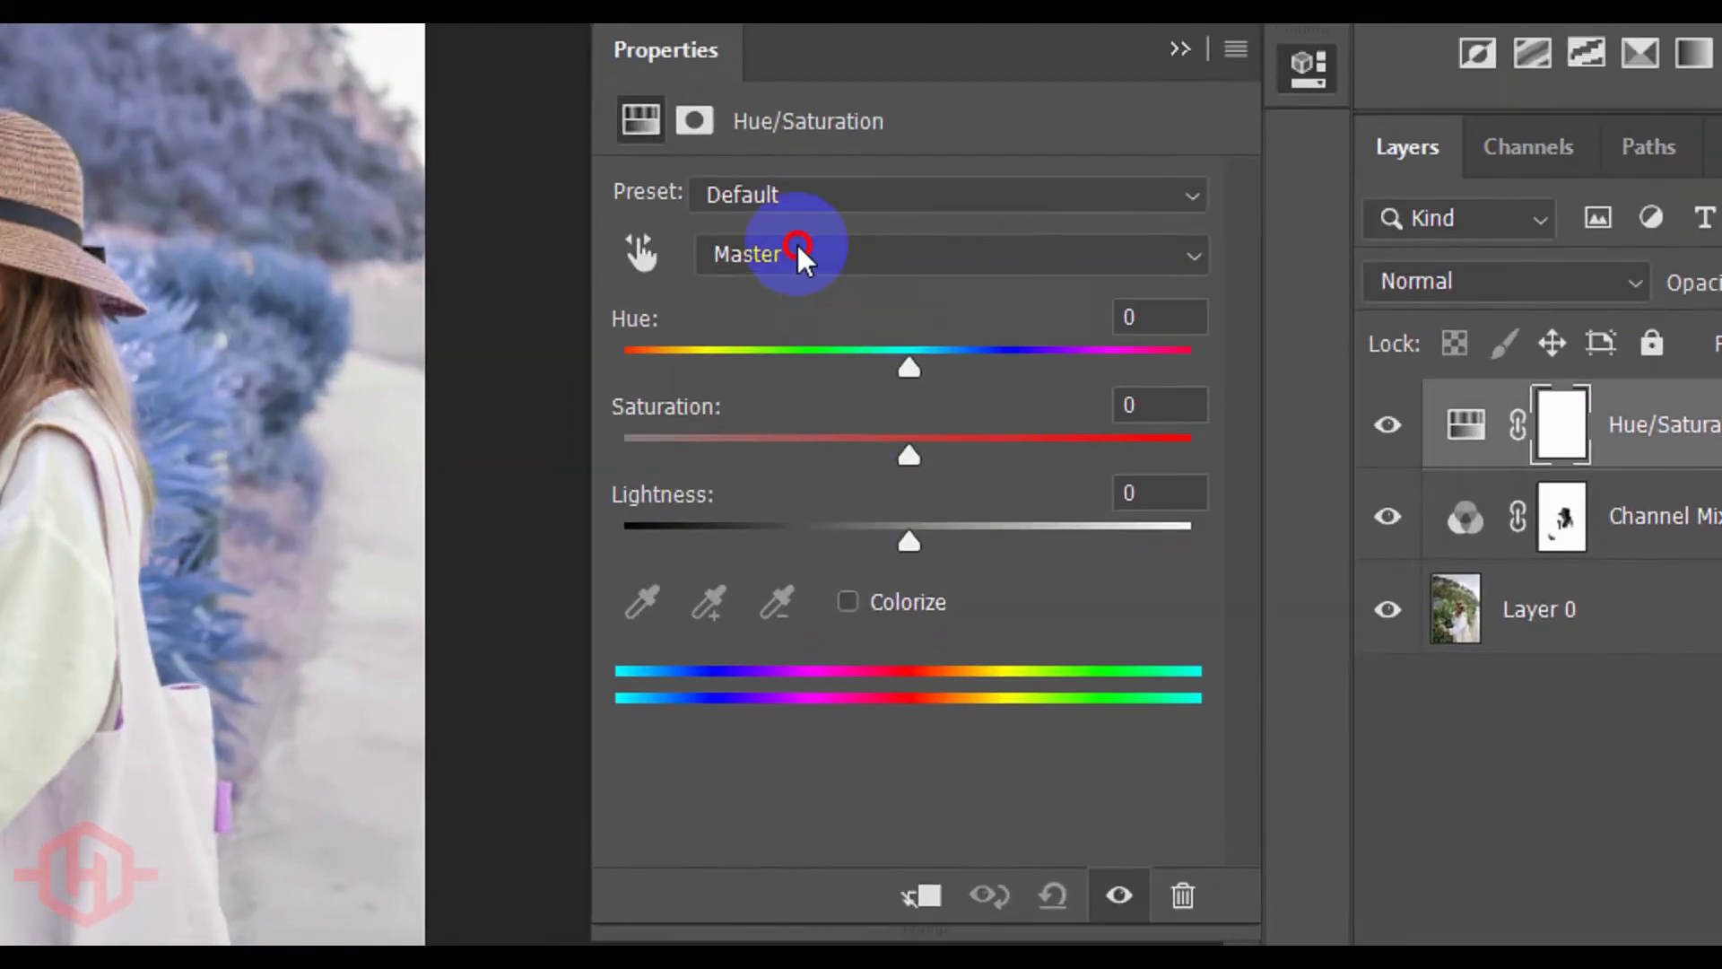
{"action": "left_click", "coordinate": [796, 251]}
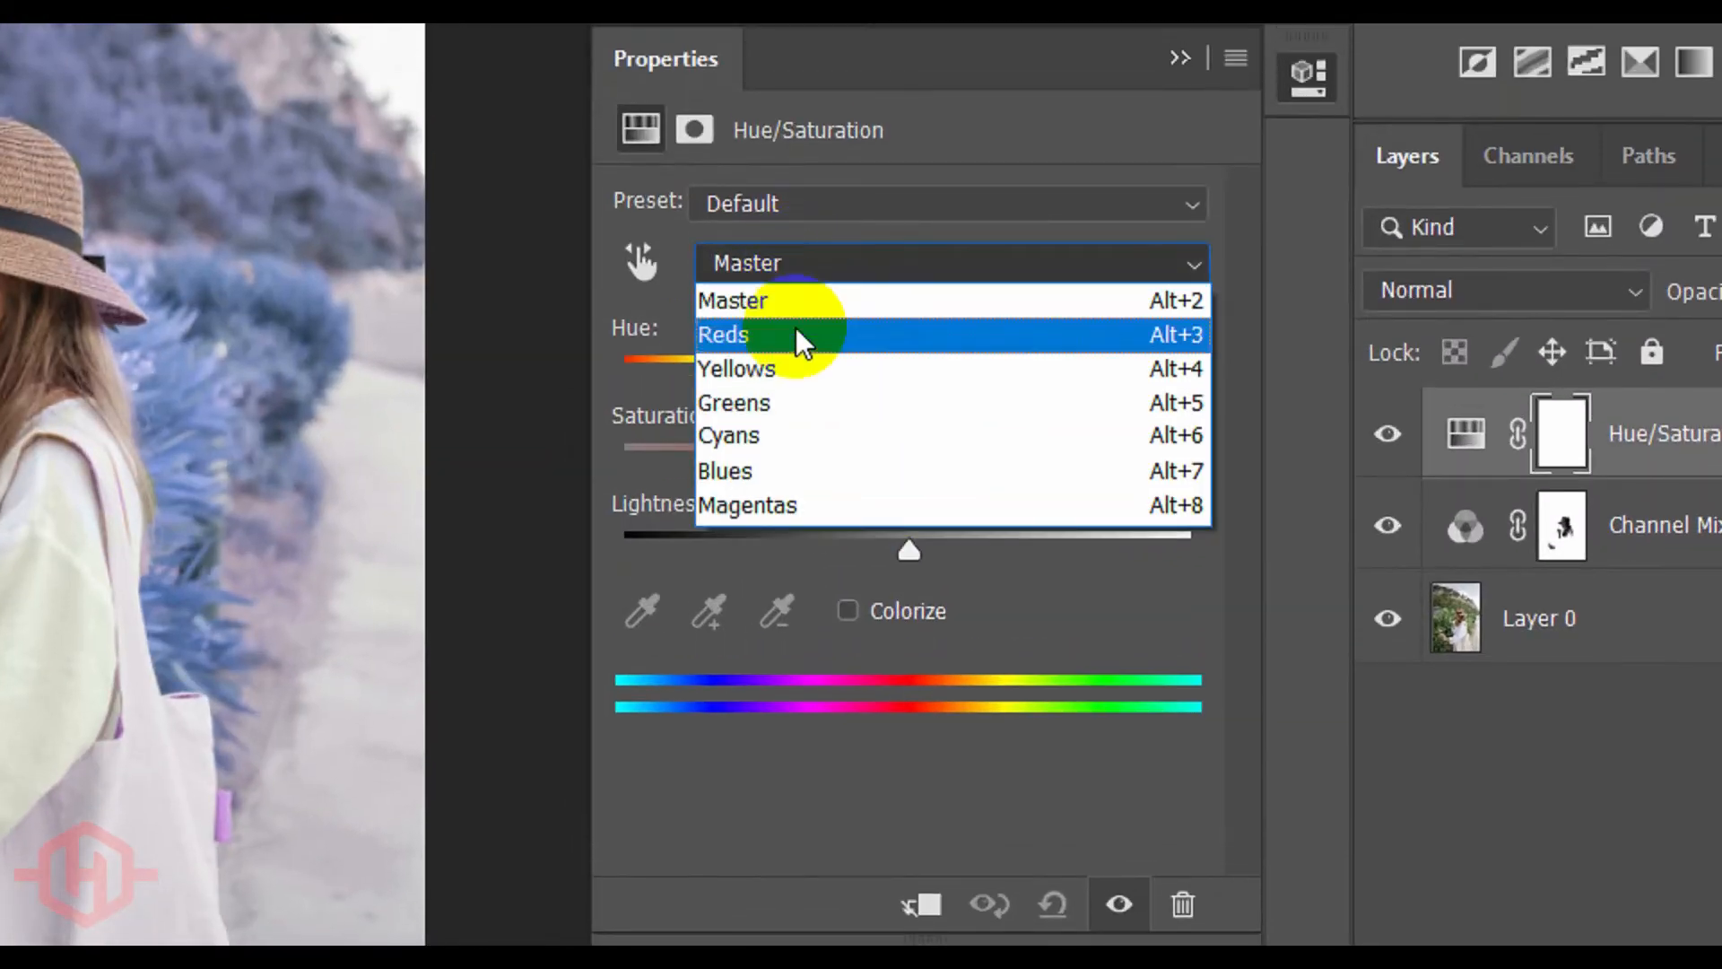
{"action": "left_click", "coordinate": [796, 498]}
{"action": "left_click_drag", "start_coordinate": [908, 553], "coordinate": [1288, 565]}
{"action": "left_click_drag", "start_coordinate": [909, 464], "coordinate": [456, 462]}
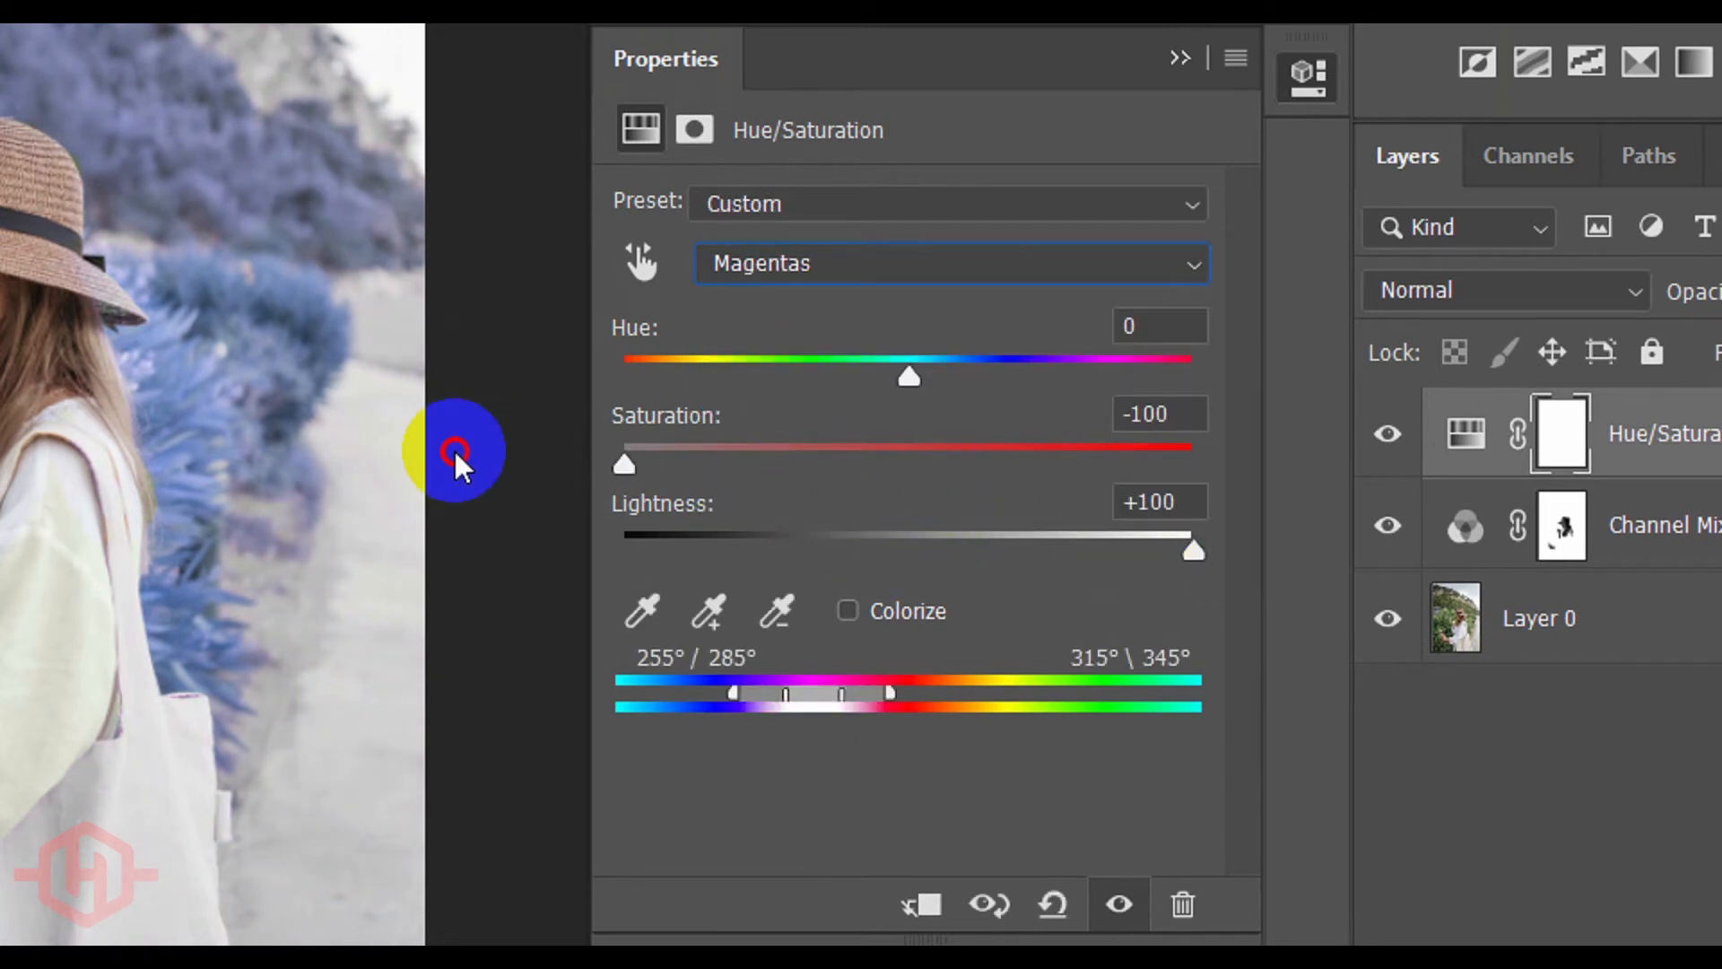
- Set the Blues to saturation -100 and lightness +100 in the Hue/Saturation adjustment
{"action": "left_click", "coordinate": [811, 269]}
{"action": "left_click", "coordinate": [773, 472]}
{"action": "left_click_drag", "start_coordinate": [907, 466], "coordinate": [585, 481]}
{"action": "left_click_drag", "start_coordinate": [967, 574], "coordinate": [1235, 550]}
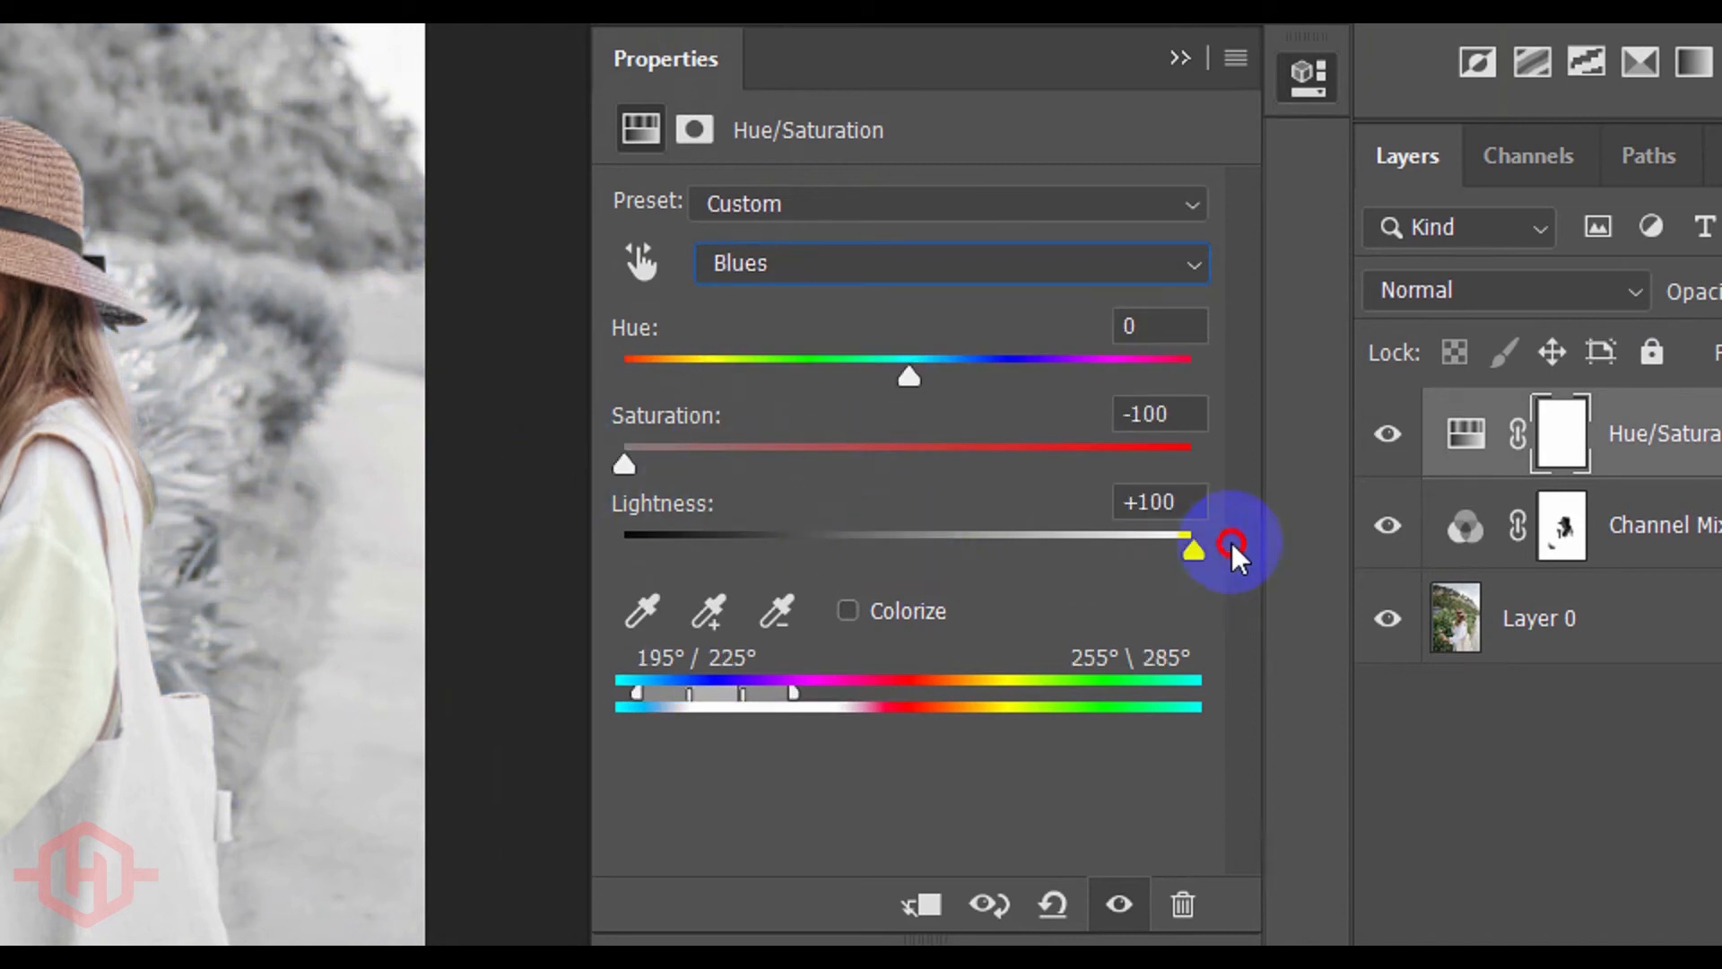
- Reduce the Cyans' saturation to its minimum and raise their lightness almost to the maximum
{"action": "left_click", "coordinate": [798, 274]}
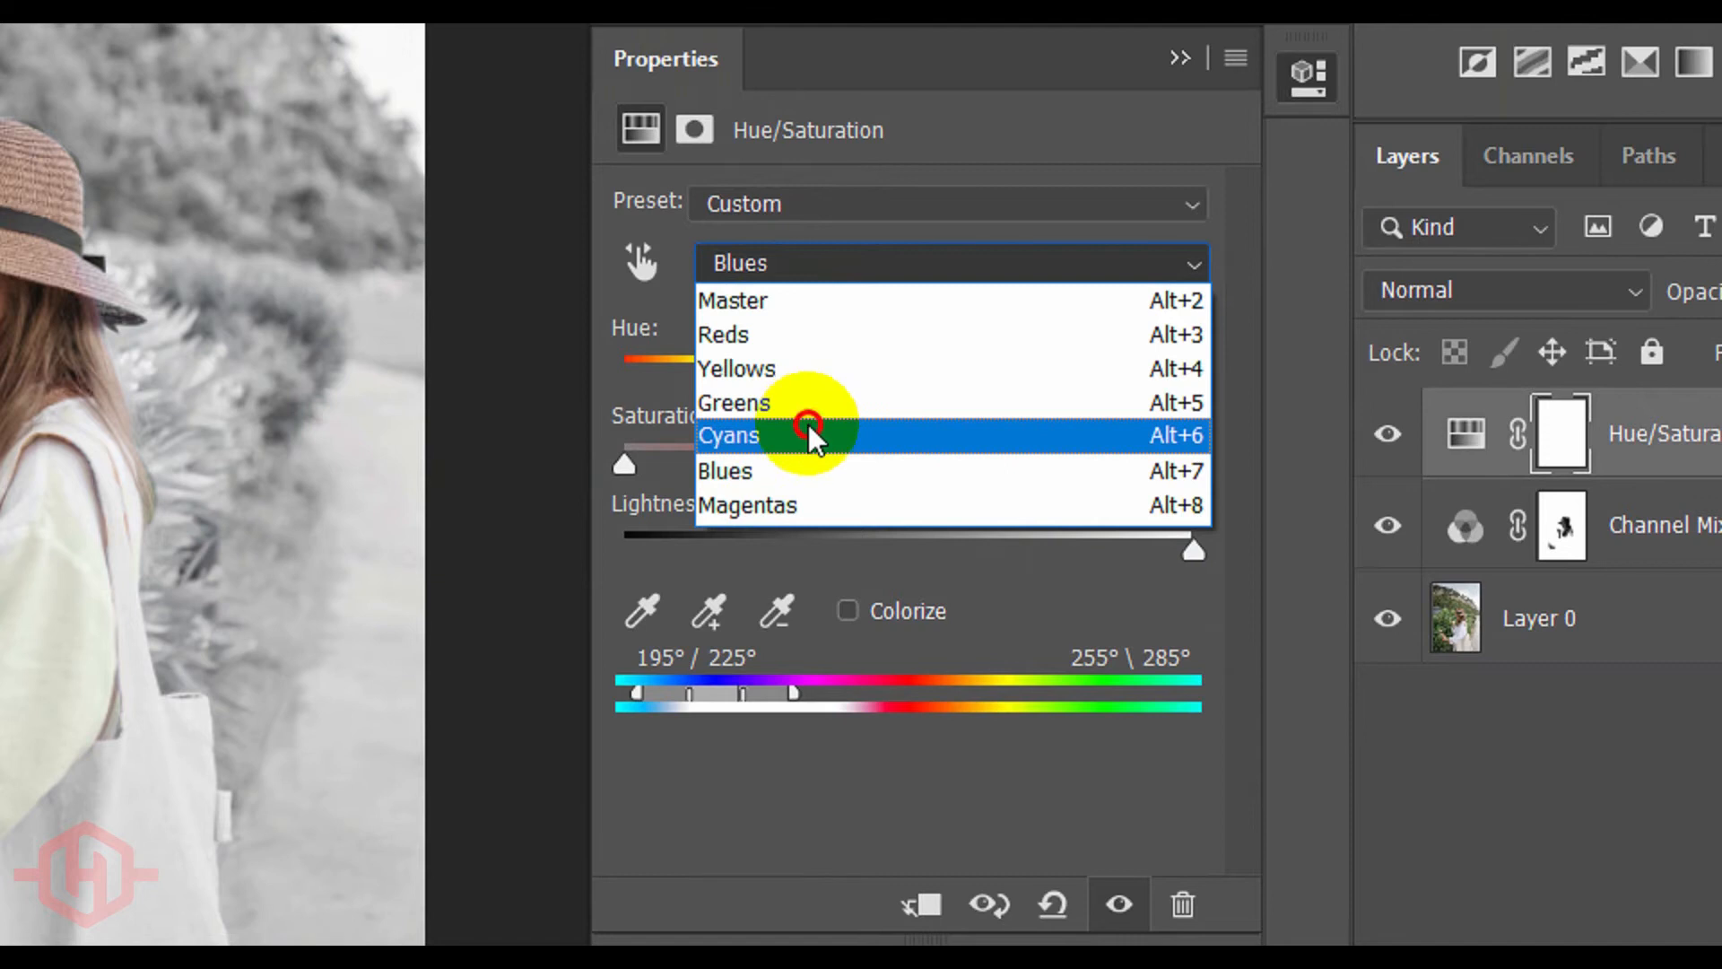
{"action": "left_click", "coordinate": [811, 434]}
{"action": "left_click_drag", "start_coordinate": [906, 466], "coordinate": [564, 462]}
{"action": "left_click_drag", "start_coordinate": [898, 544], "coordinate": [1174, 550]}
- Reduce the Greens' saturation to its minimum and raise their lightness almost to the maximum
{"action": "left_click", "coordinate": [777, 286]}
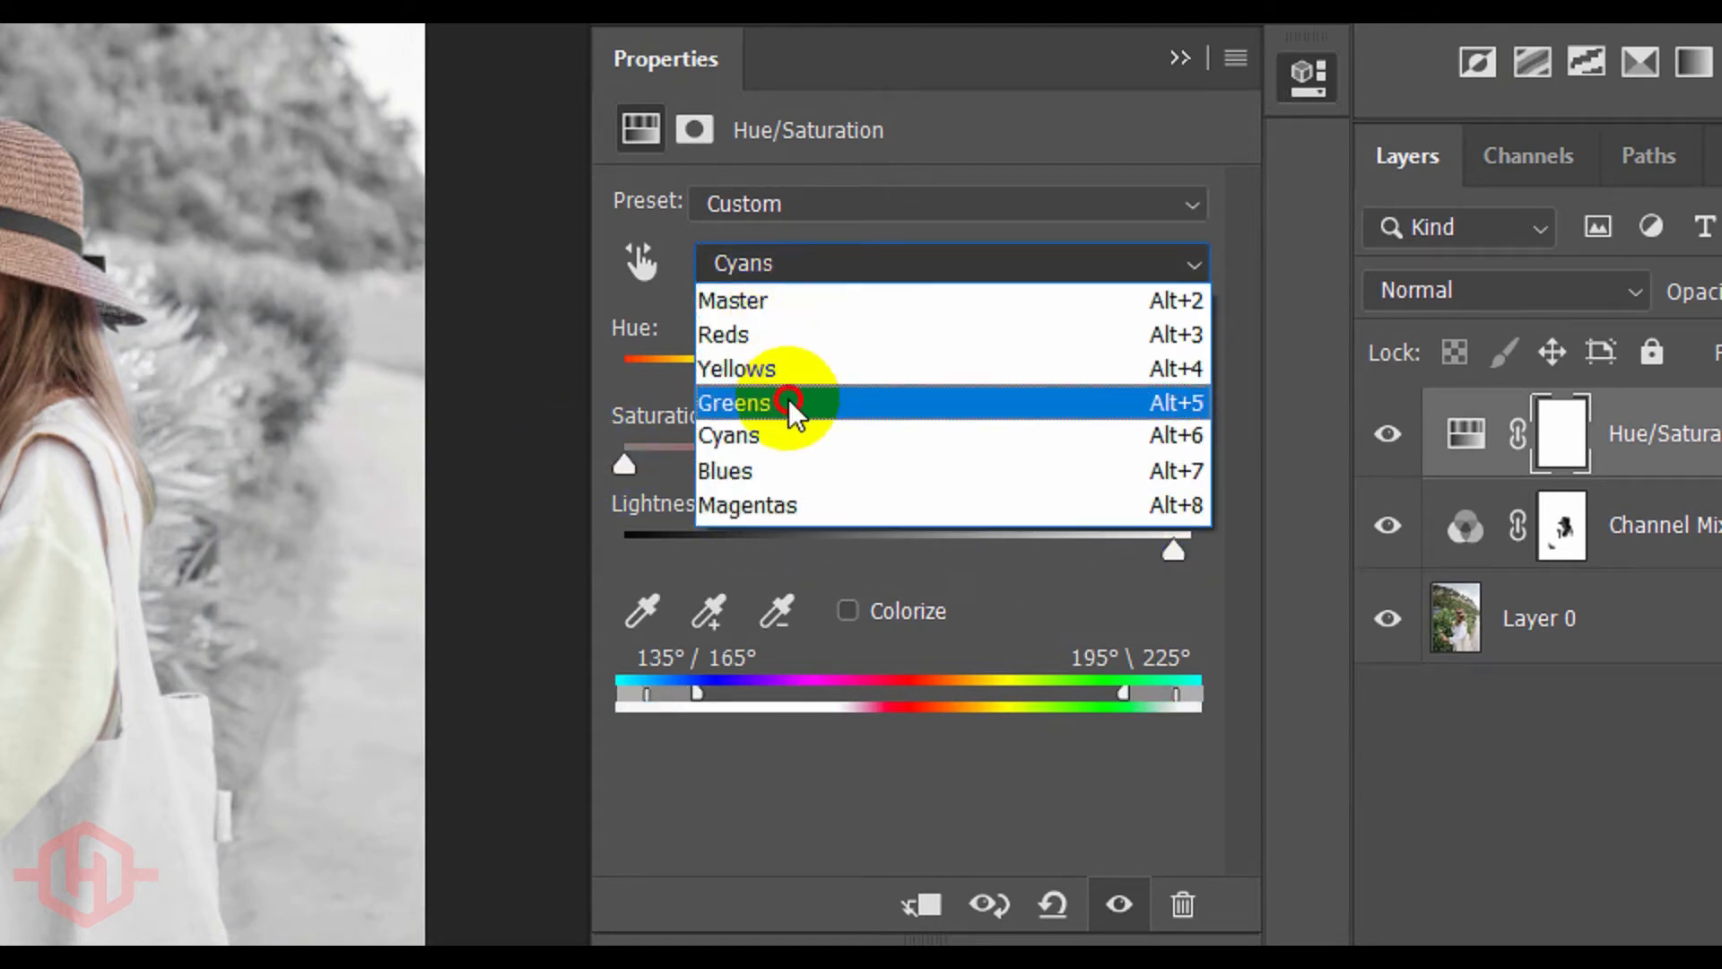
{"action": "left_click", "coordinate": [796, 406]}
{"action": "left_click_drag", "start_coordinate": [908, 466], "coordinate": [629, 479]}
{"action": "left_click_drag", "start_coordinate": [908, 550], "coordinate": [1175, 550]}
- Set the Yellows to saturation -100 and lightness +100, completing the Hue/Saturation adjustment
{"action": "left_click", "coordinate": [800, 263]}
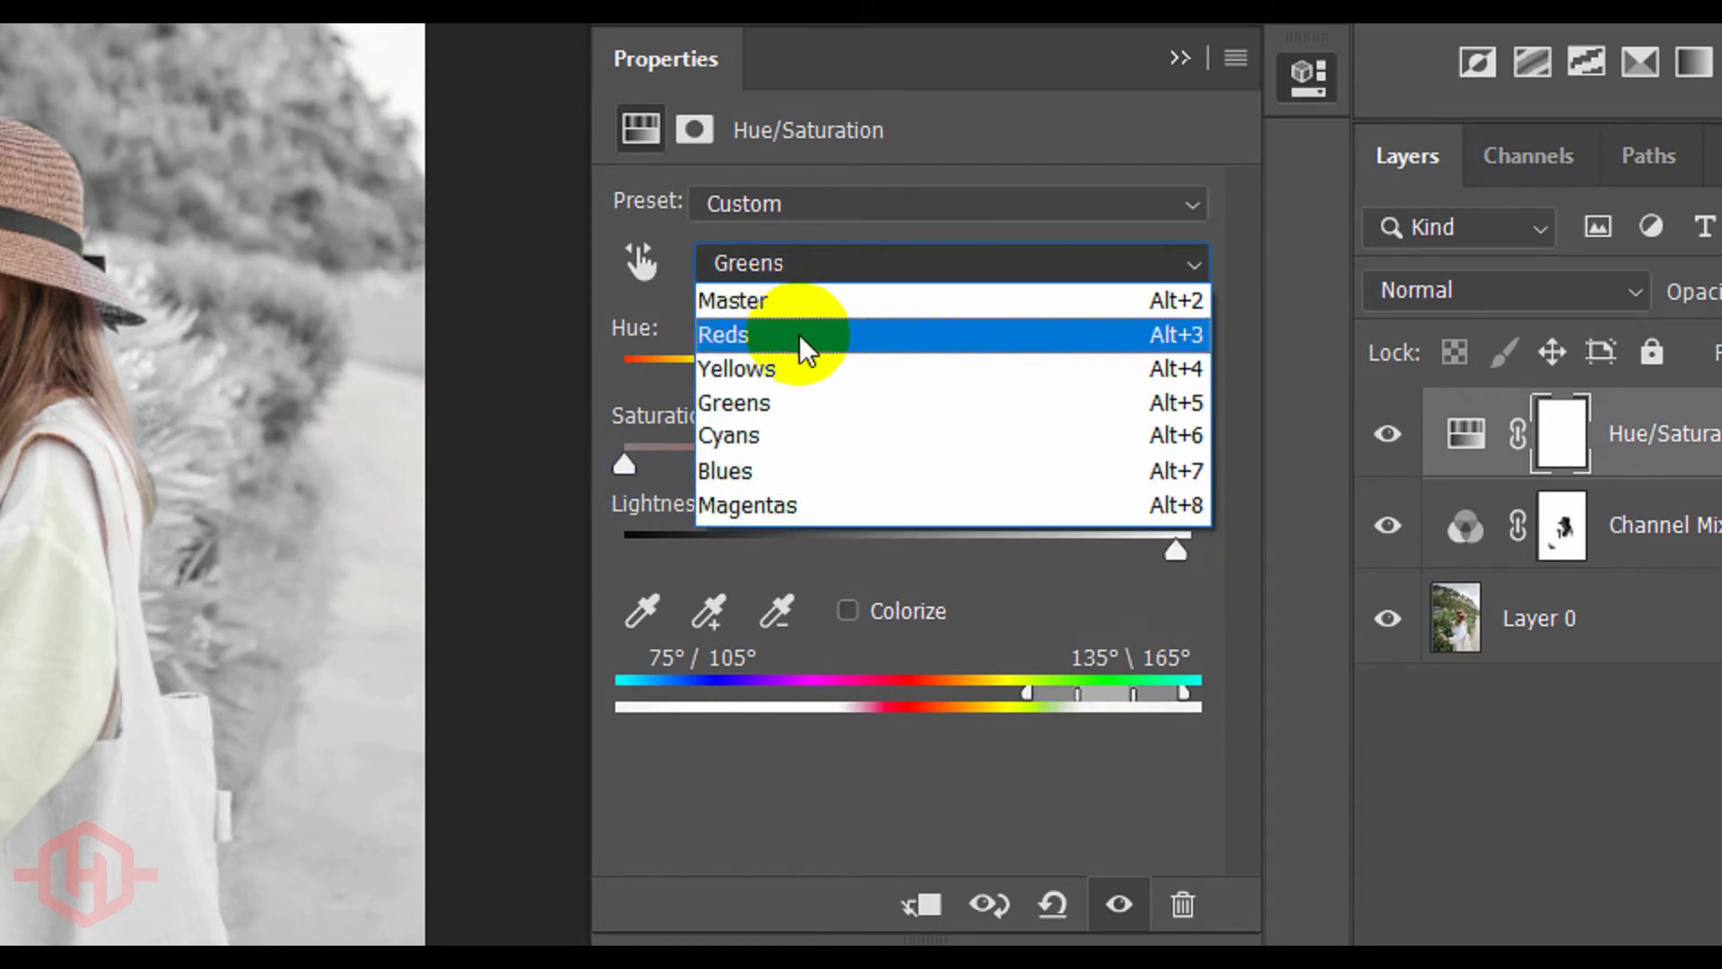
{"action": "left_click", "coordinate": [807, 365]}
{"action": "left_click_drag", "start_coordinate": [909, 465], "coordinate": [569, 476]}
{"action": "left_click_drag", "start_coordinate": [909, 550], "coordinate": [1192, 550]}
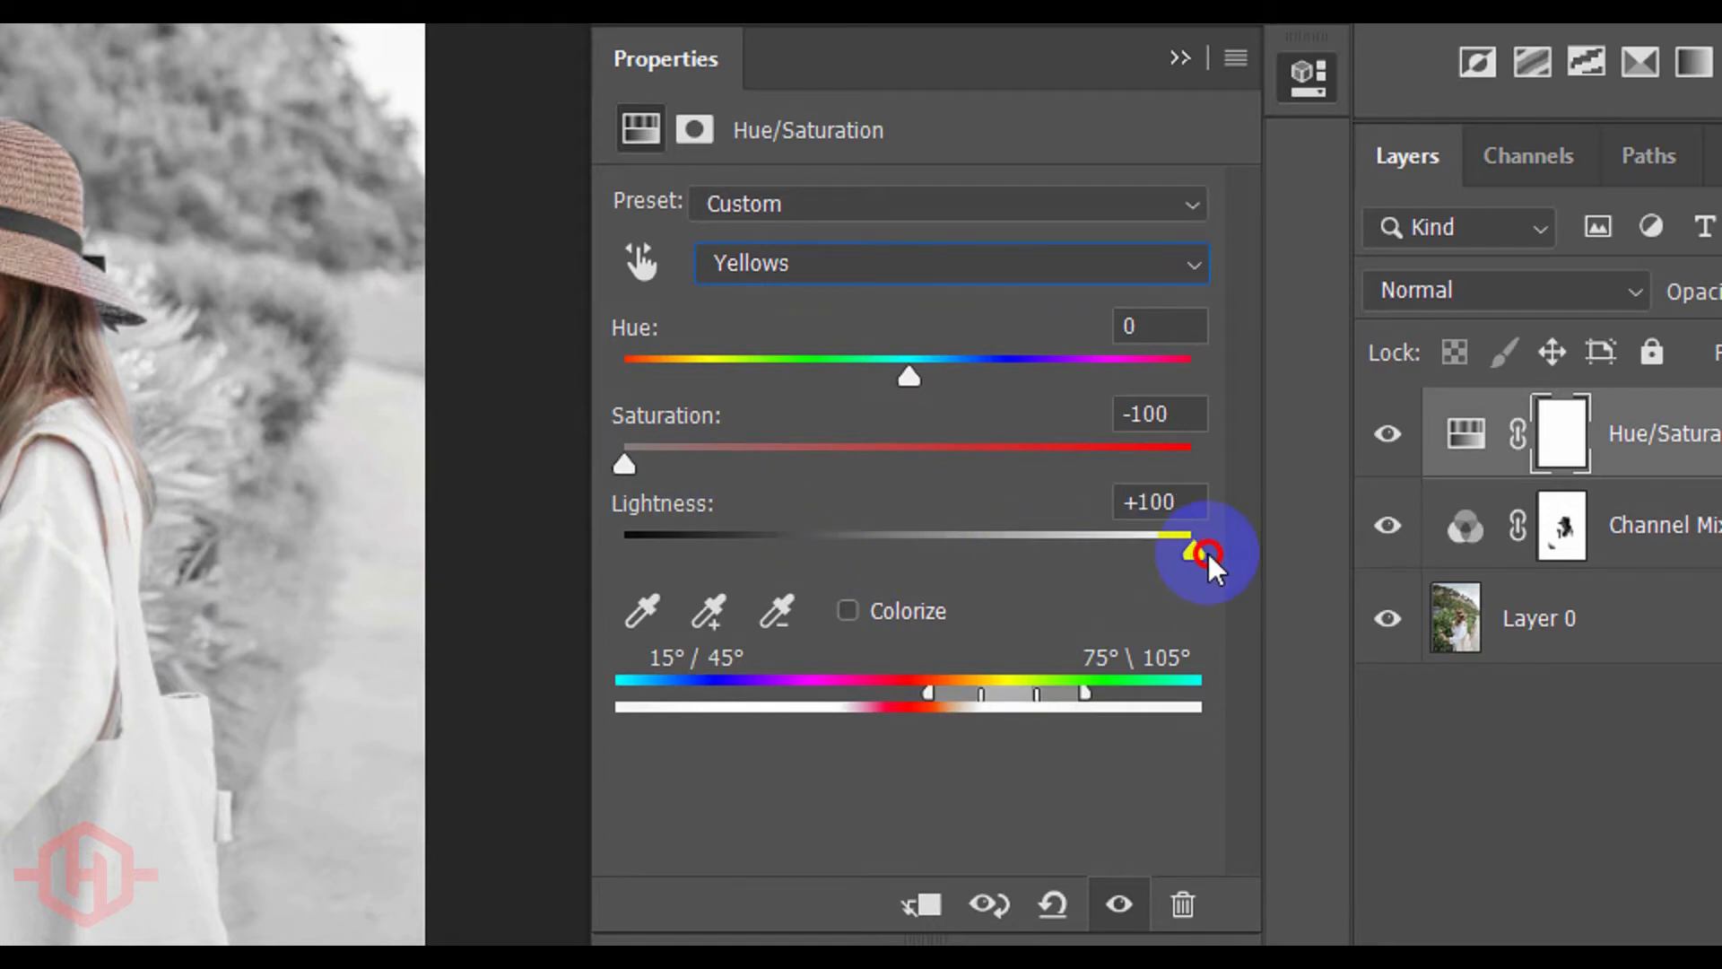
{"action": "left_click", "coordinate": [1162, 408]}
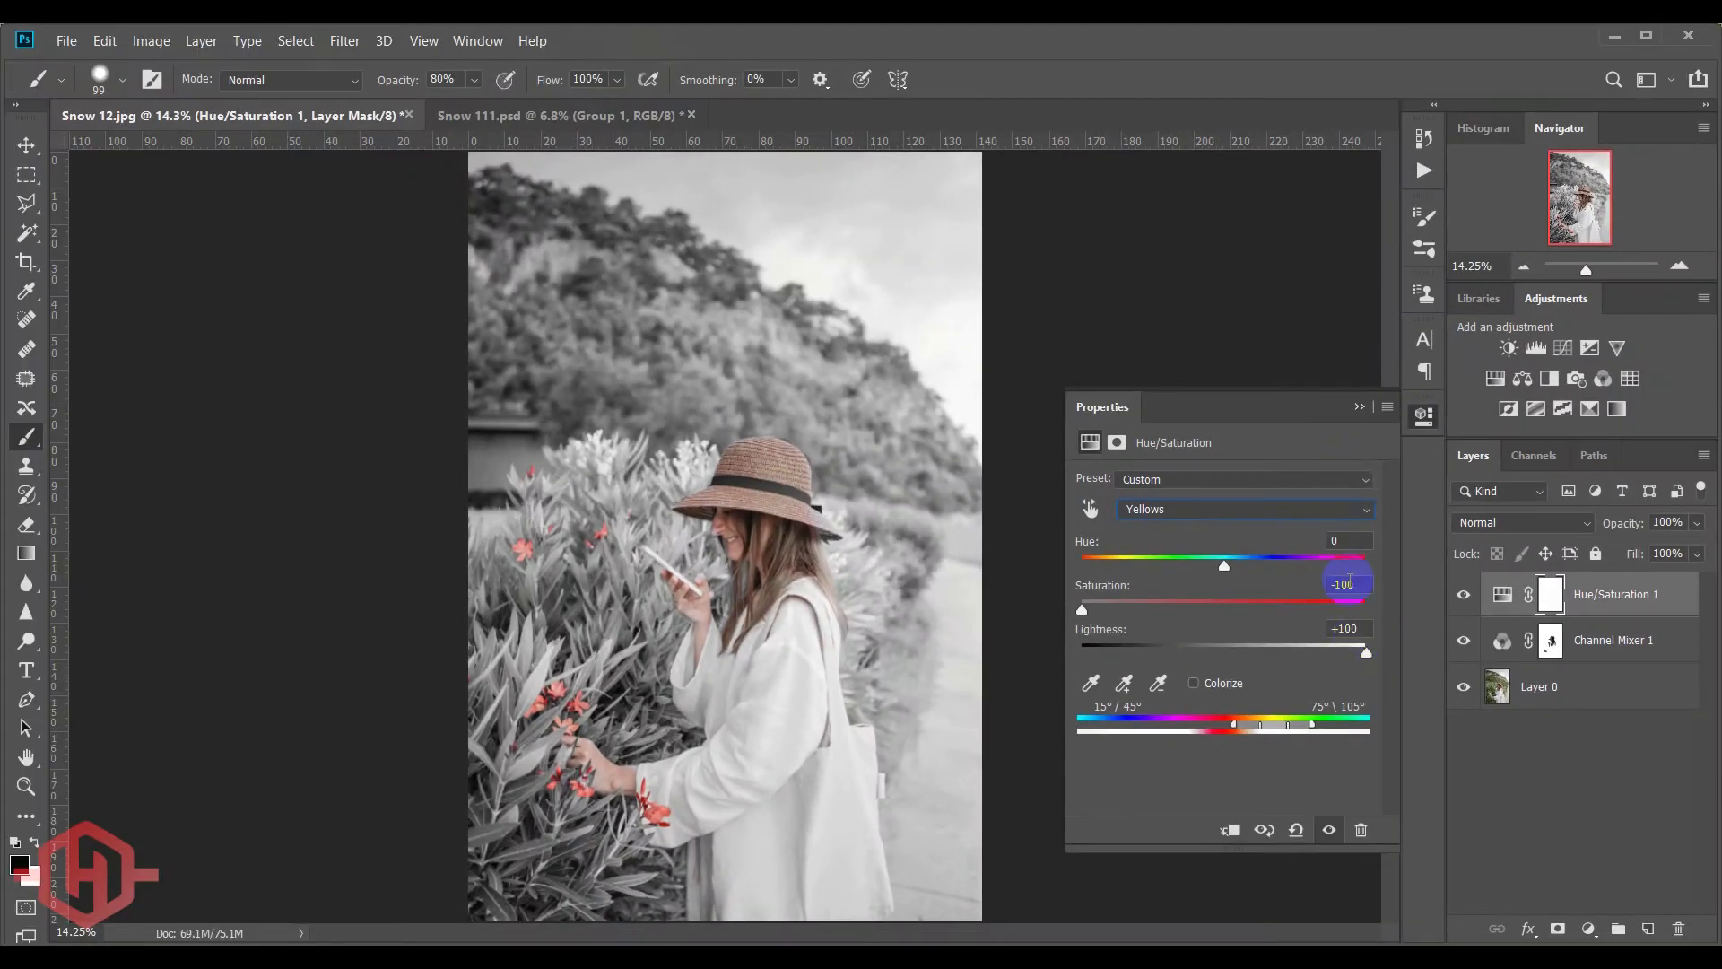
{"action": "left_click", "coordinate": [1358, 408]}
- Compare the photo with and without the Hue/Saturation adjustment by toggling that layer's visibility
{"action": "left_click", "coordinate": [1462, 595]}
{"action": "left_click", "coordinate": [1462, 596]}
{"action": "left_click", "coordinate": [1462, 596]}
{"action": "left_click", "coordinate": [1462, 595]}
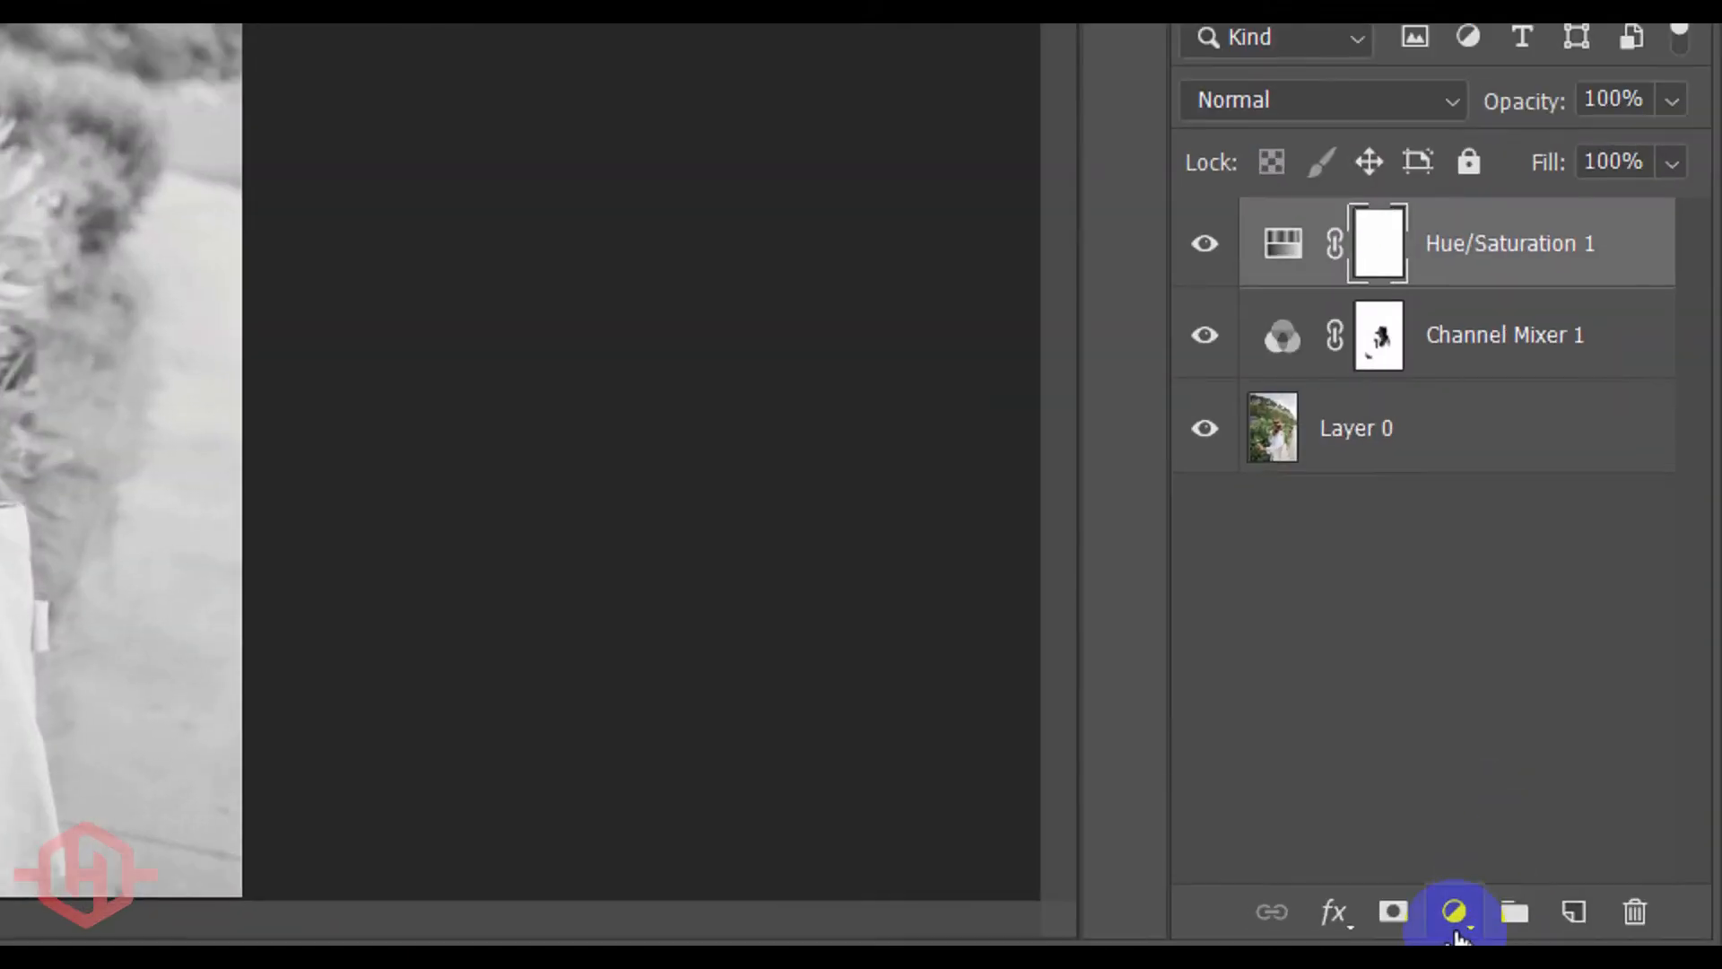
- Add a Black & White adjustment layer with the default preset and set its layer opacity to 30%
{"action": "left_click", "coordinate": [1589, 928]}
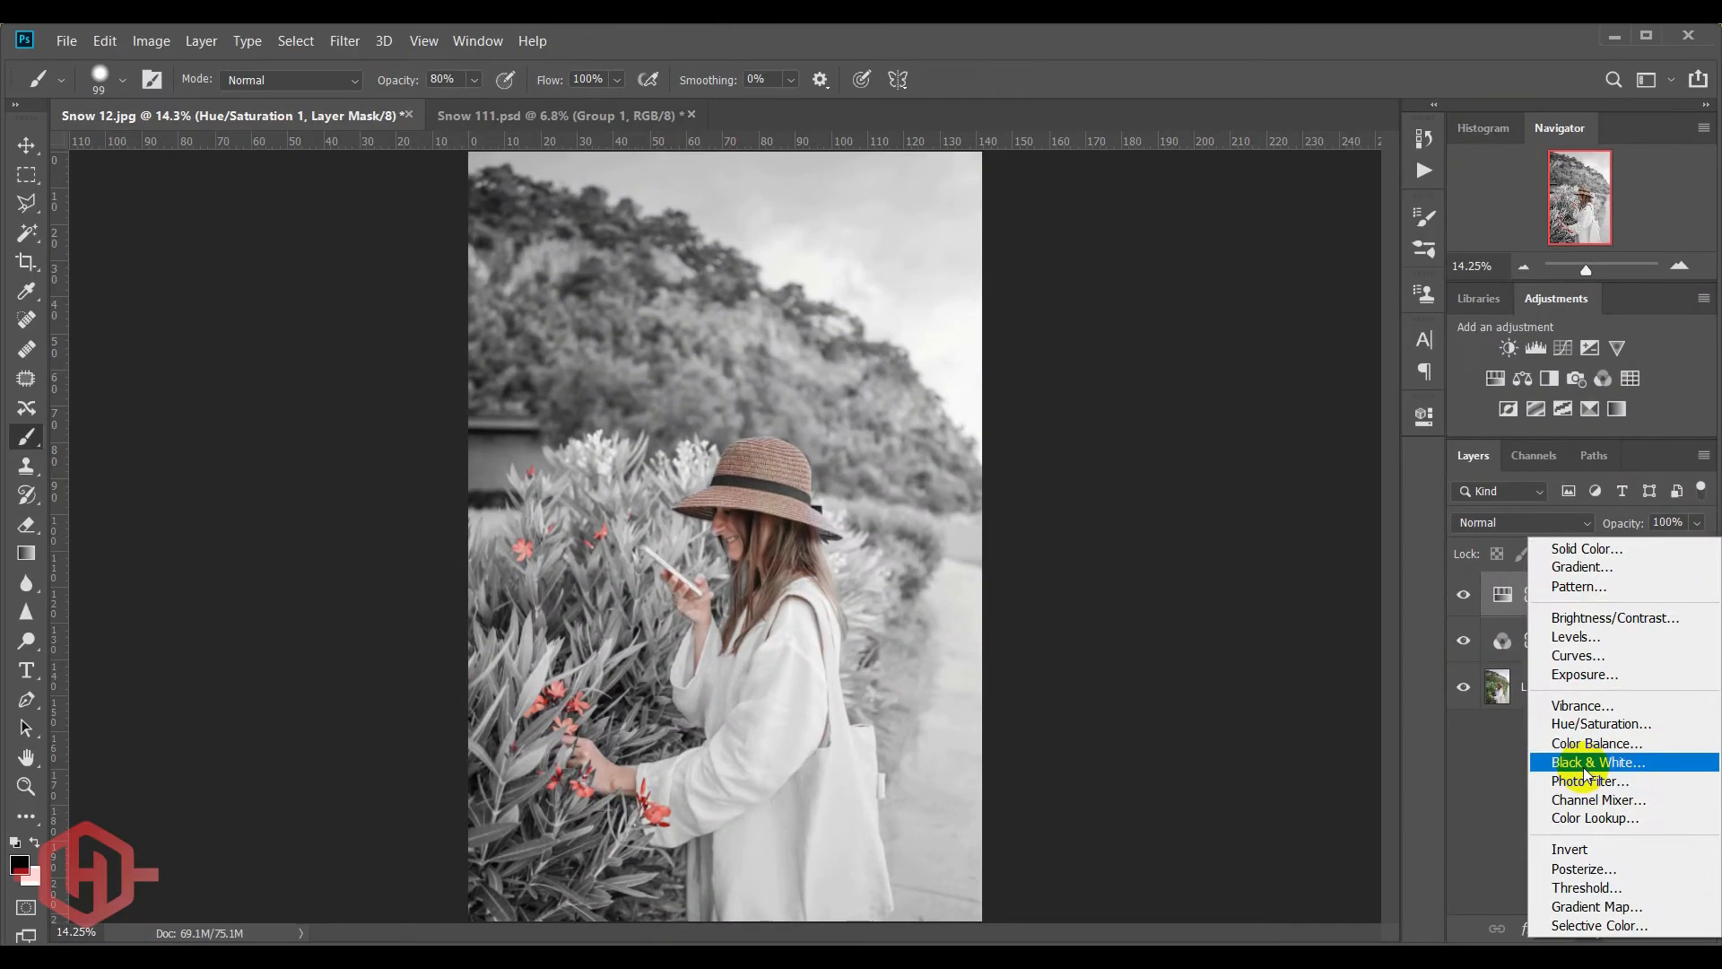
{"action": "left_click", "coordinate": [1586, 763]}
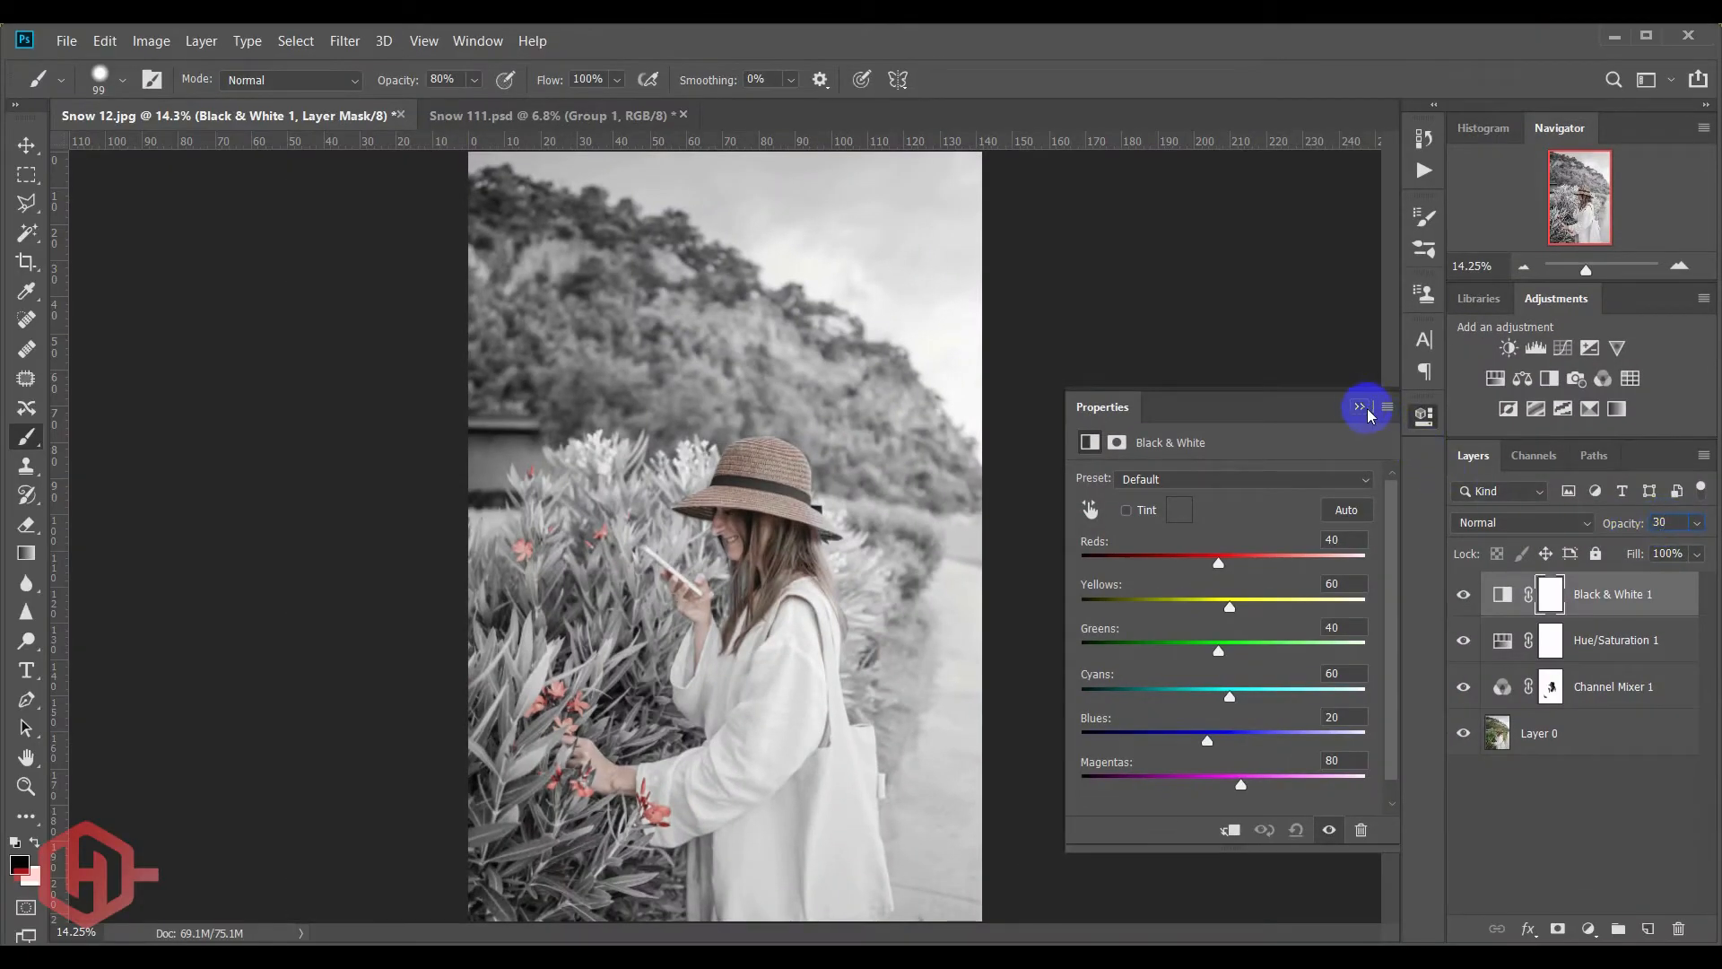
{"action": "left_click", "coordinate": [1359, 409]}
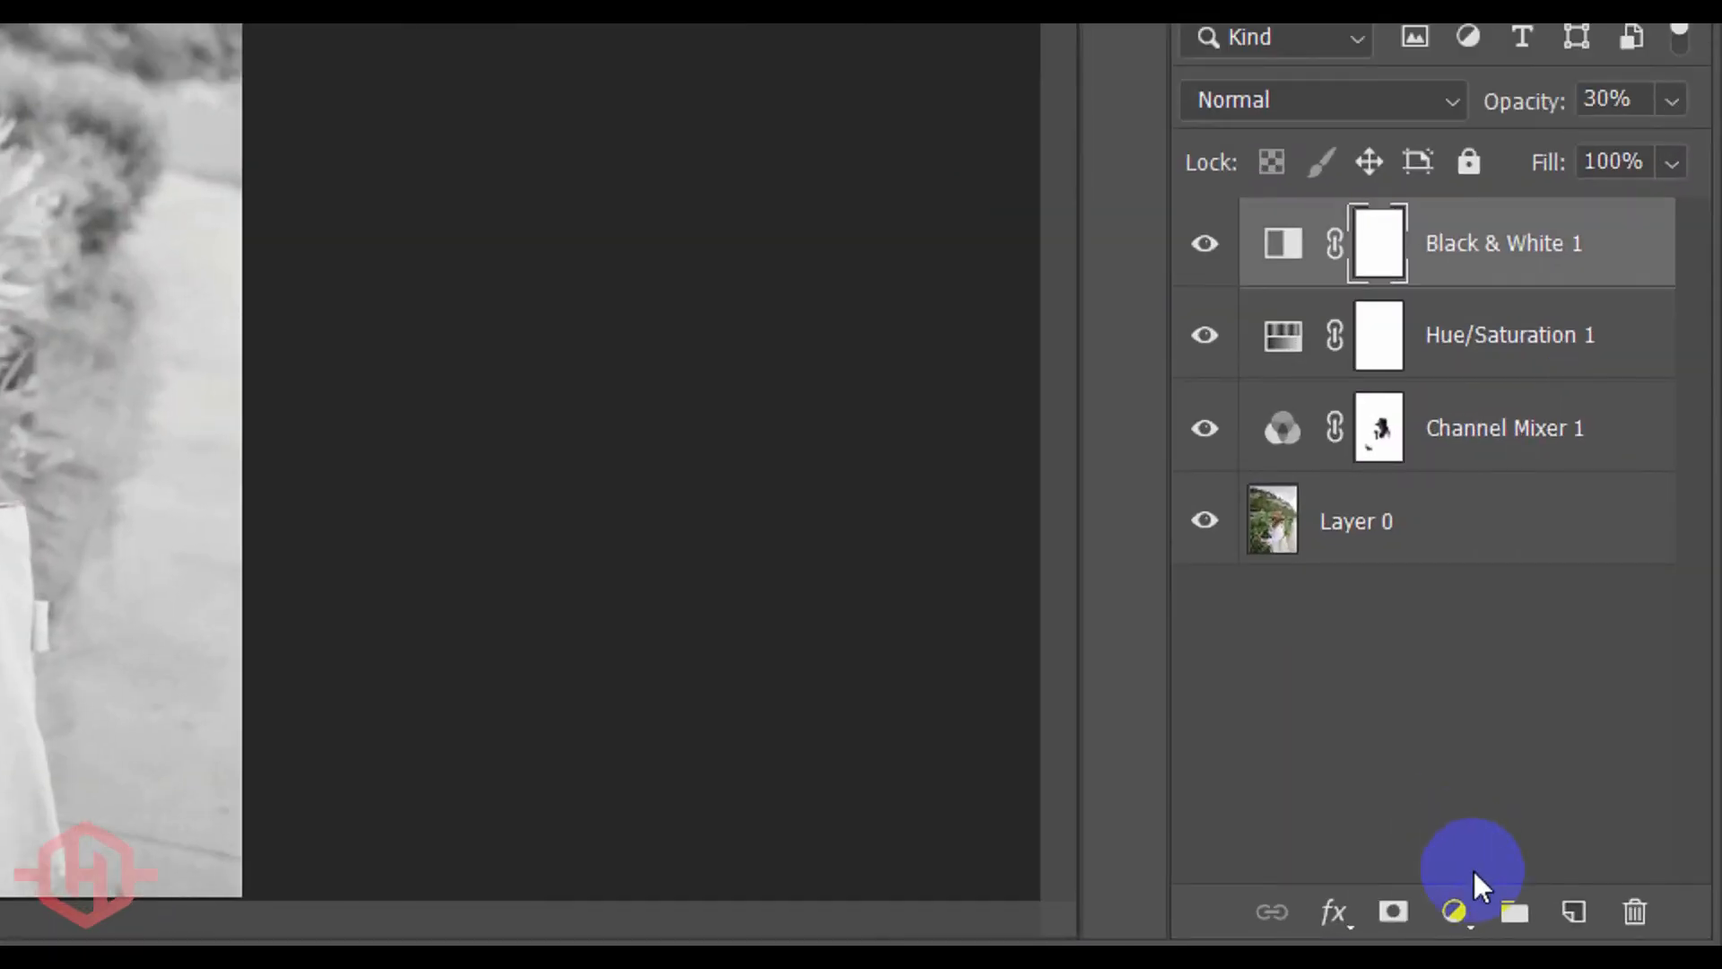
- Add a Threshold adjustment layer above the others and set its threshold level to 176
{"action": "left_click", "coordinate": [1589, 928]}
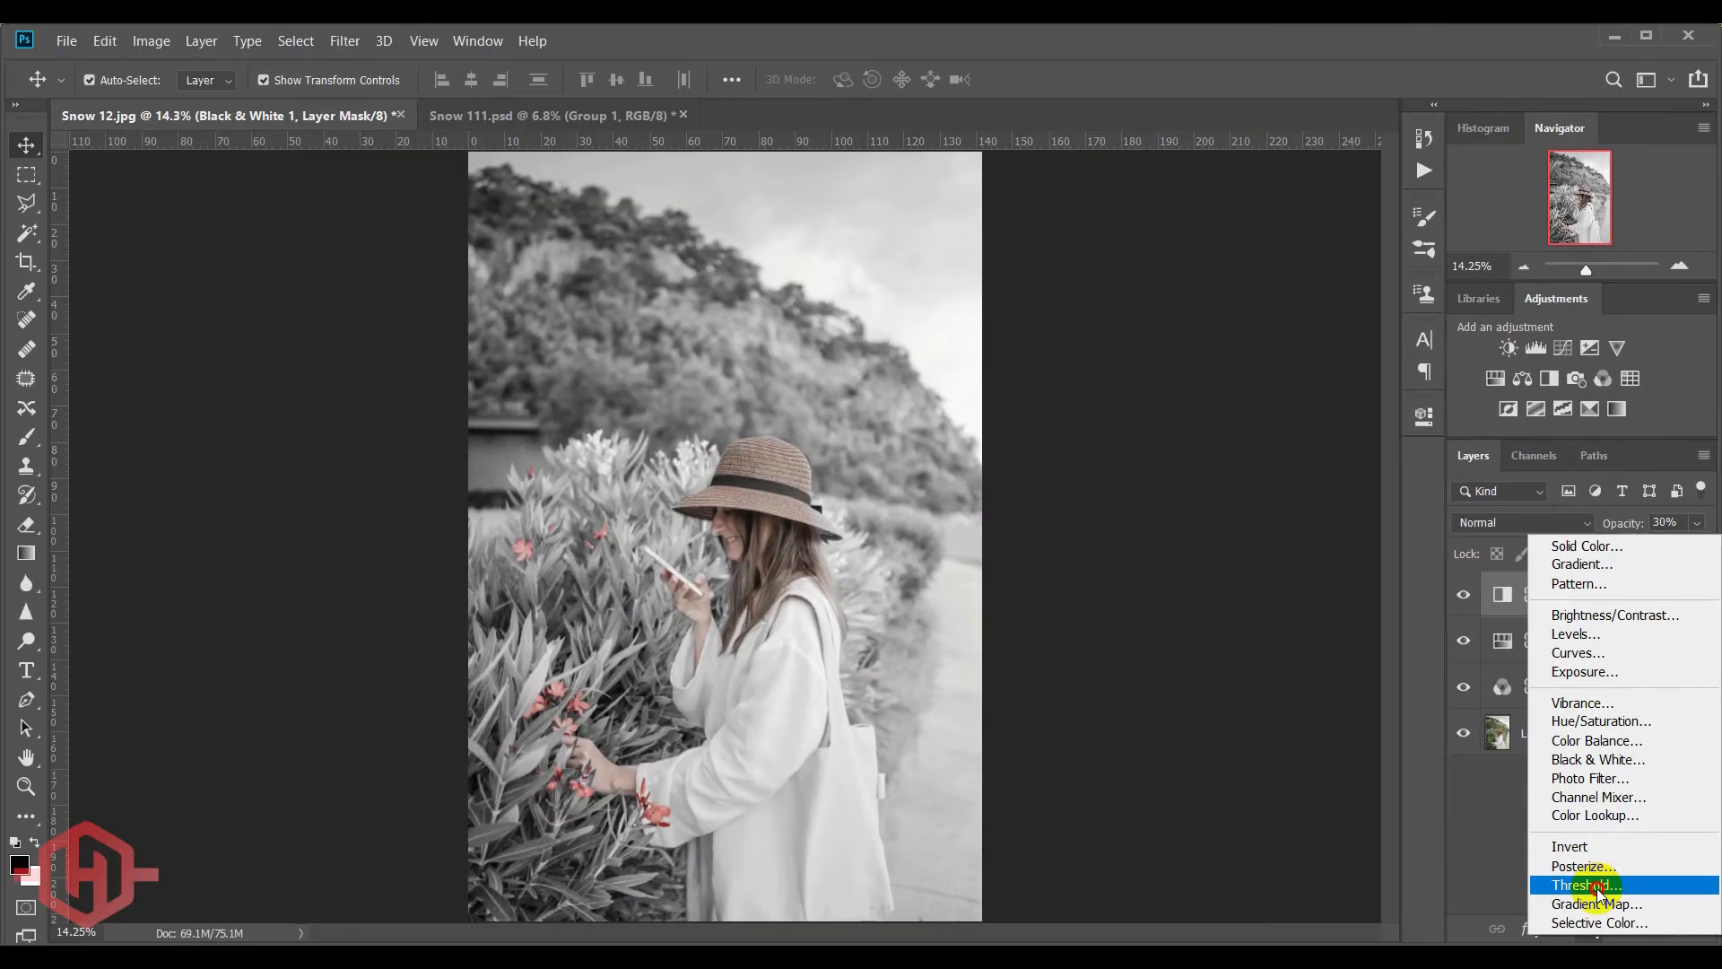
{"action": "left_click", "coordinate": [1594, 887]}
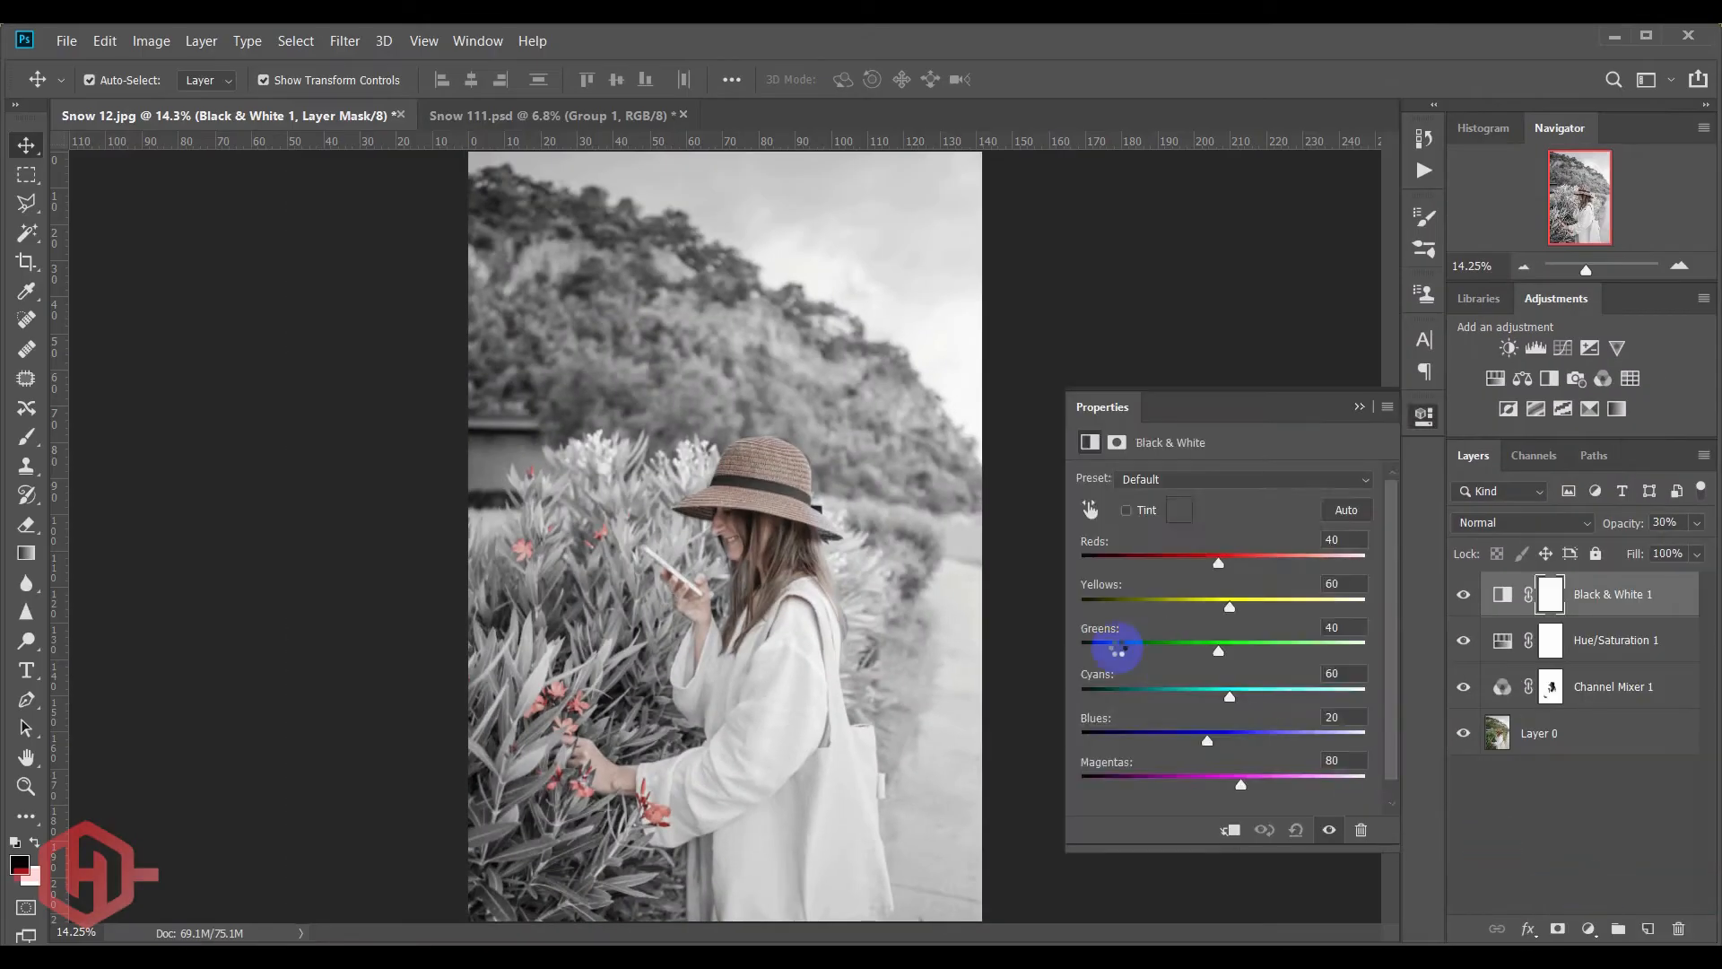
{"action": "left_click_drag", "start_coordinate": [1225, 607], "coordinate": [1278, 607]}
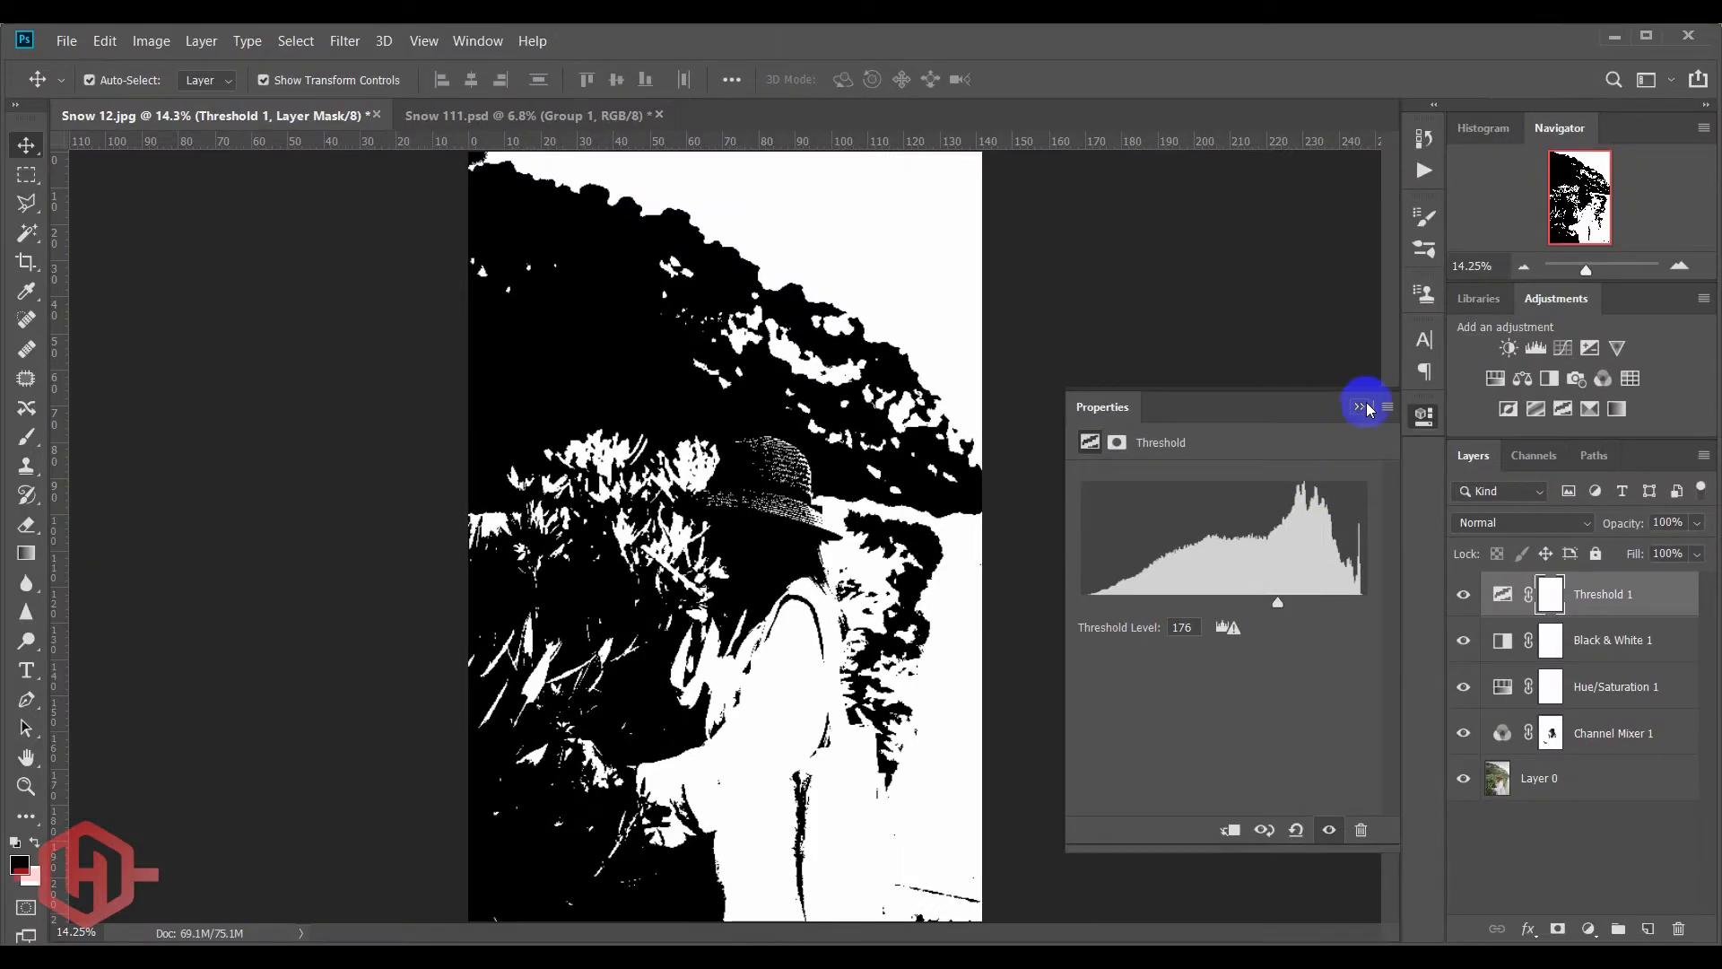
{"action": "left_click", "coordinate": [1362, 407]}
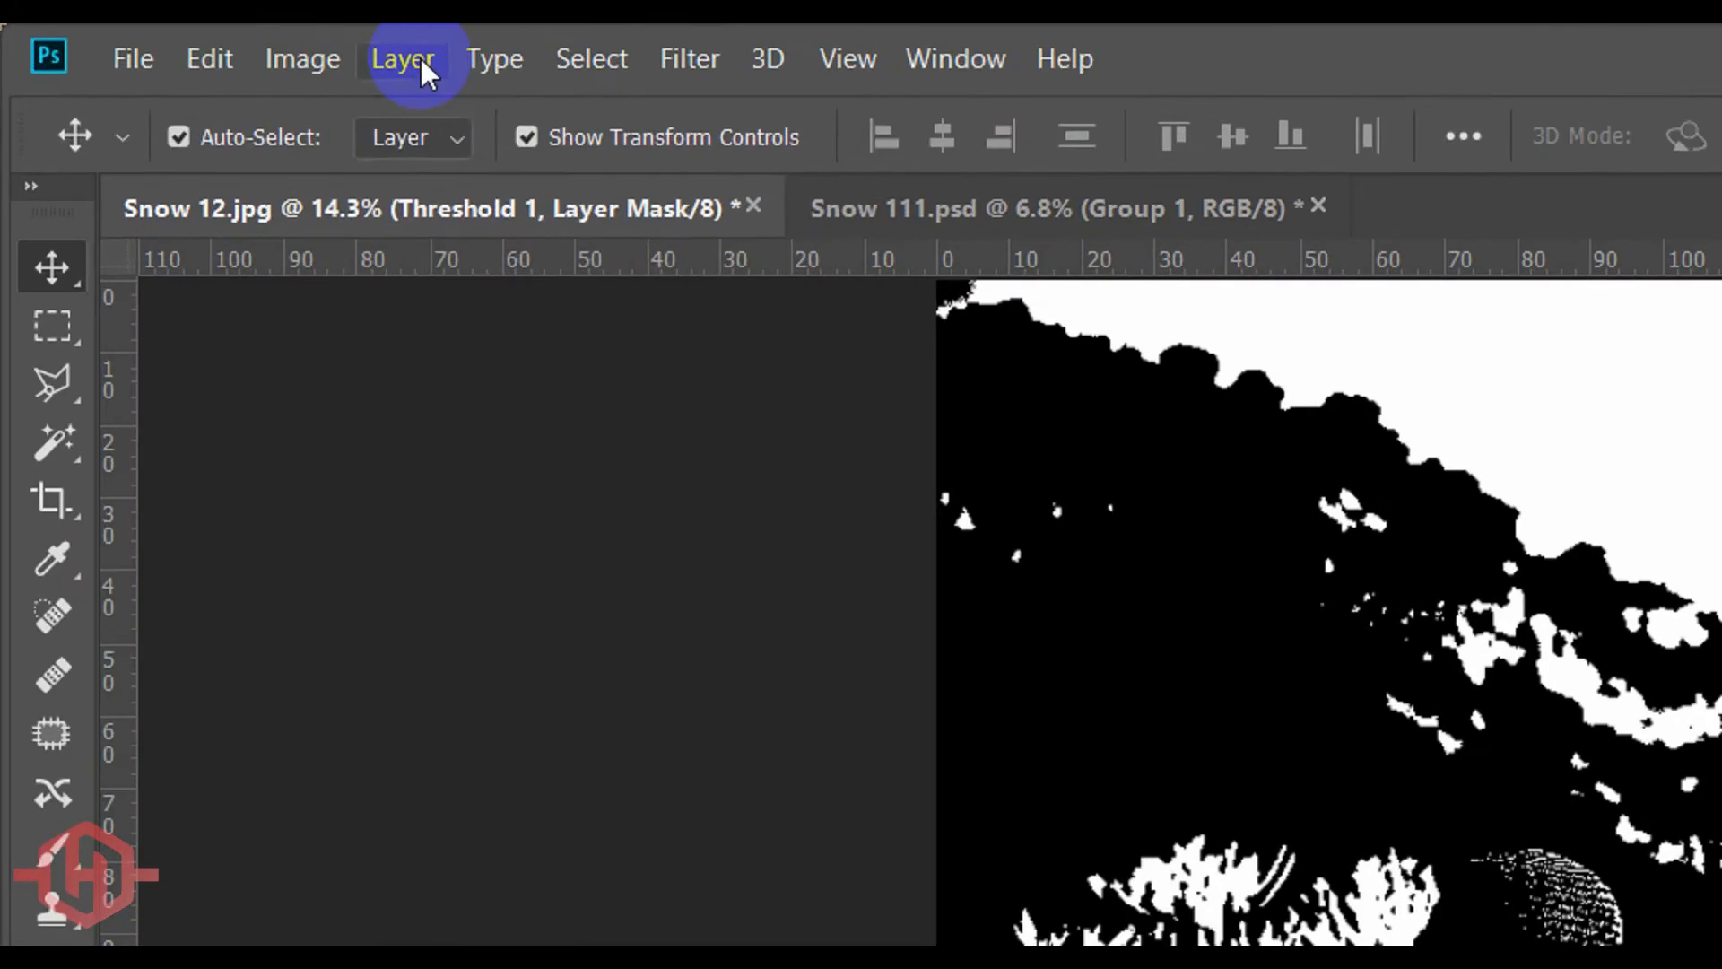
- In the Threshold layer's blending options, split the Blend If Underlying Layer sliders to 165 / 219 for blacks and 201 / 248 for whites
{"action": "left_click", "coordinate": [202, 42]}
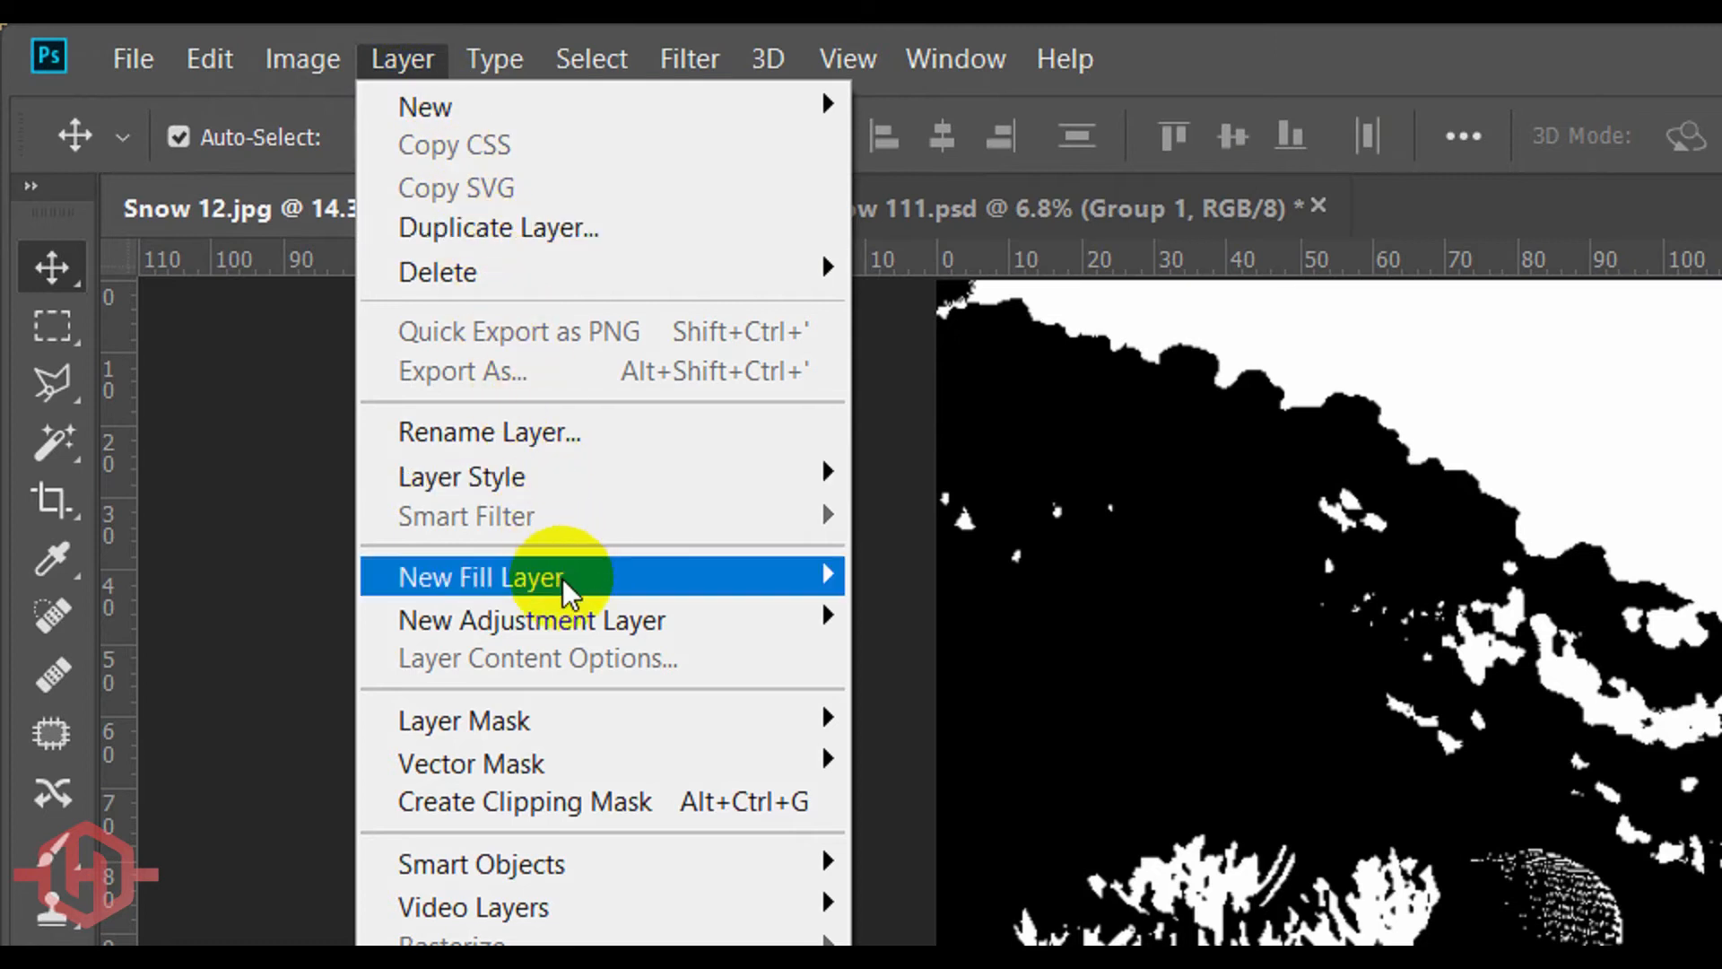
{"action": "mouse_move", "coordinate": [577, 494]}
{"action": "left_click", "coordinate": [992, 473]}
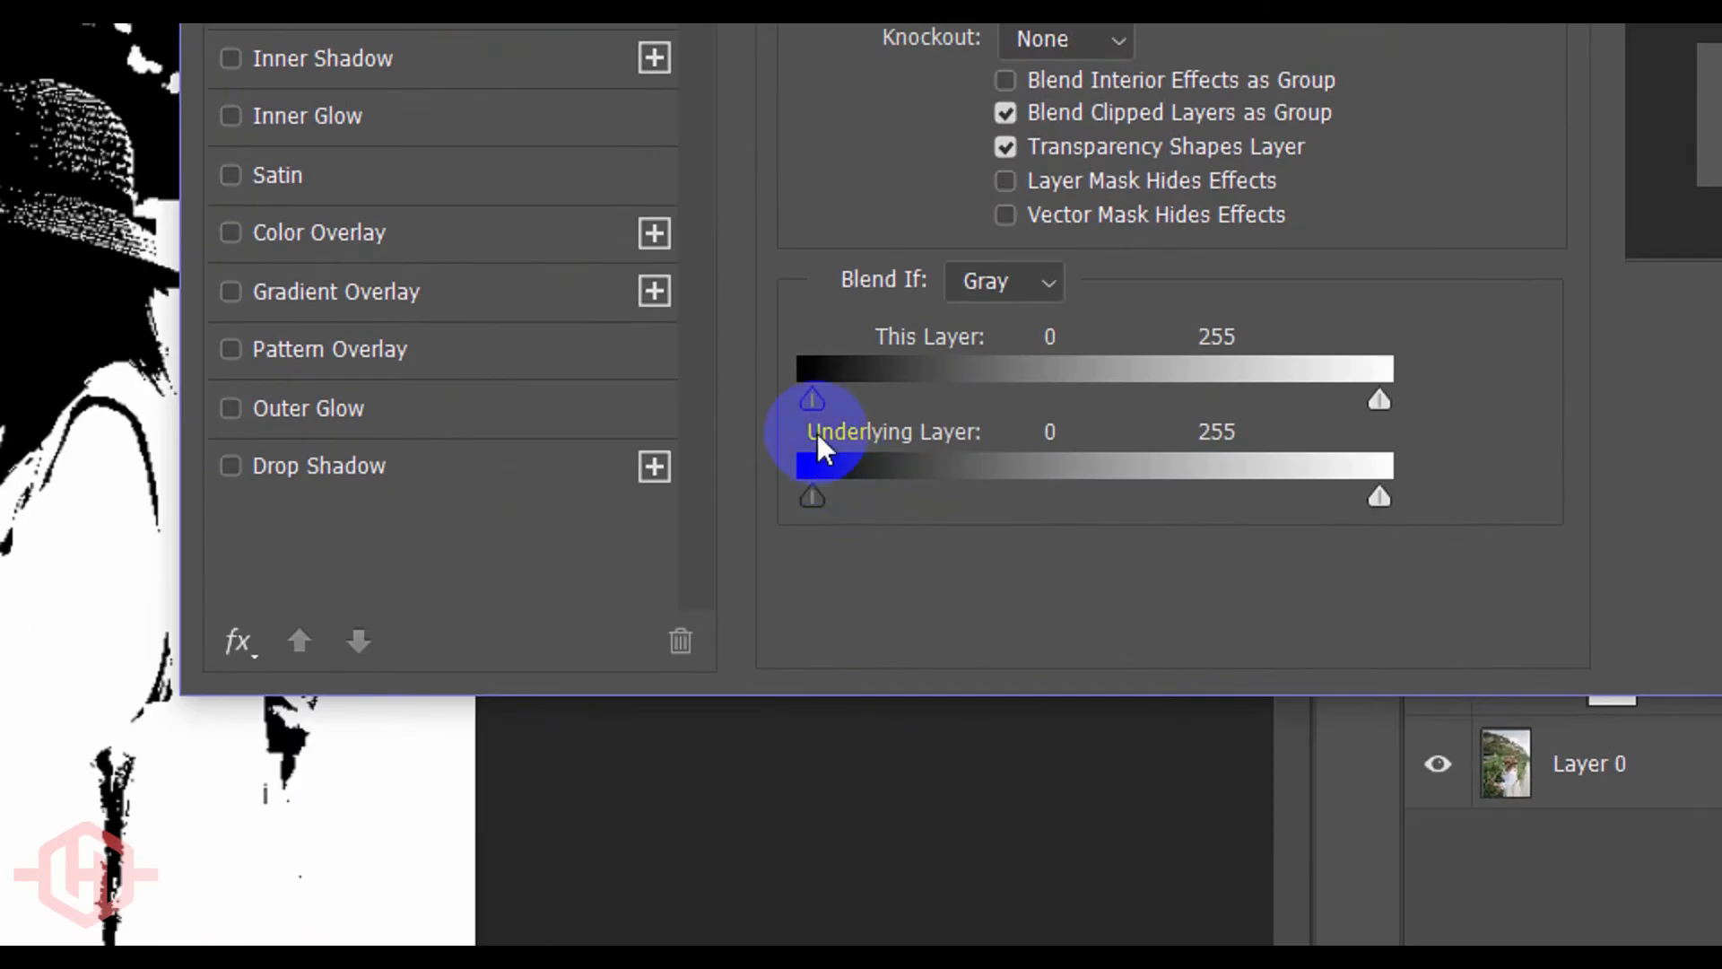
{"action": "left_click_drag", "start_coordinate": [813, 496], "coordinate": [1278, 502], "text": "alt"}
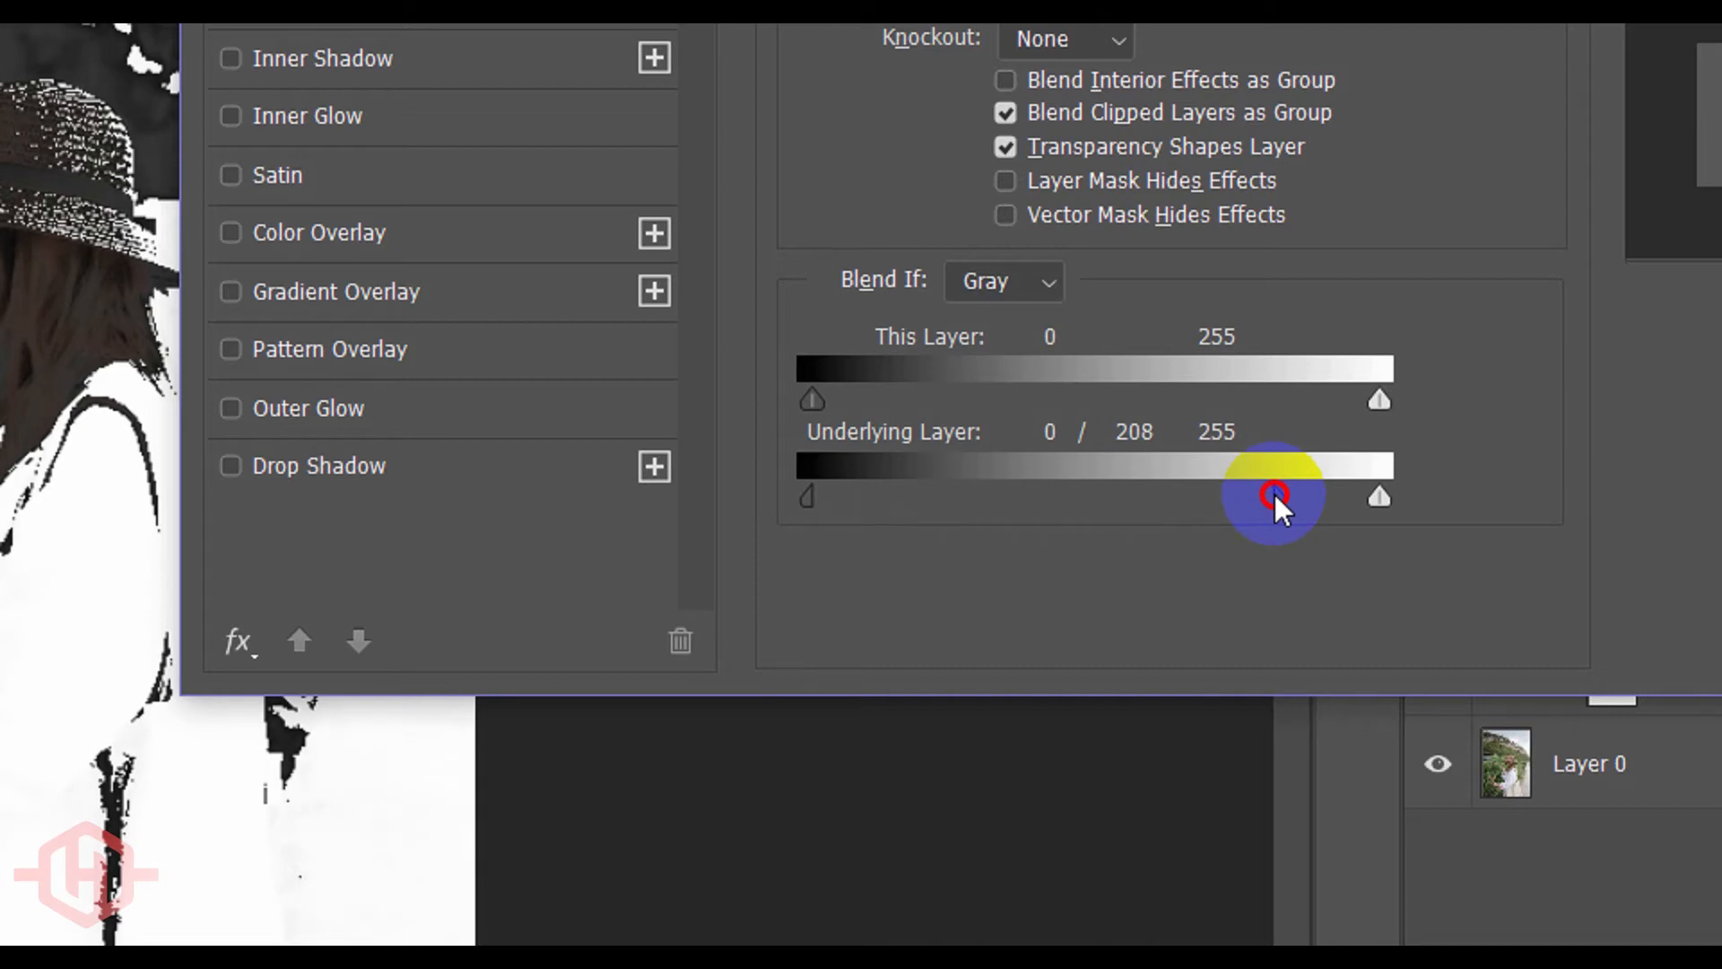
{"action": "left_click_drag", "start_coordinate": [808, 496], "coordinate": [1229, 515]}
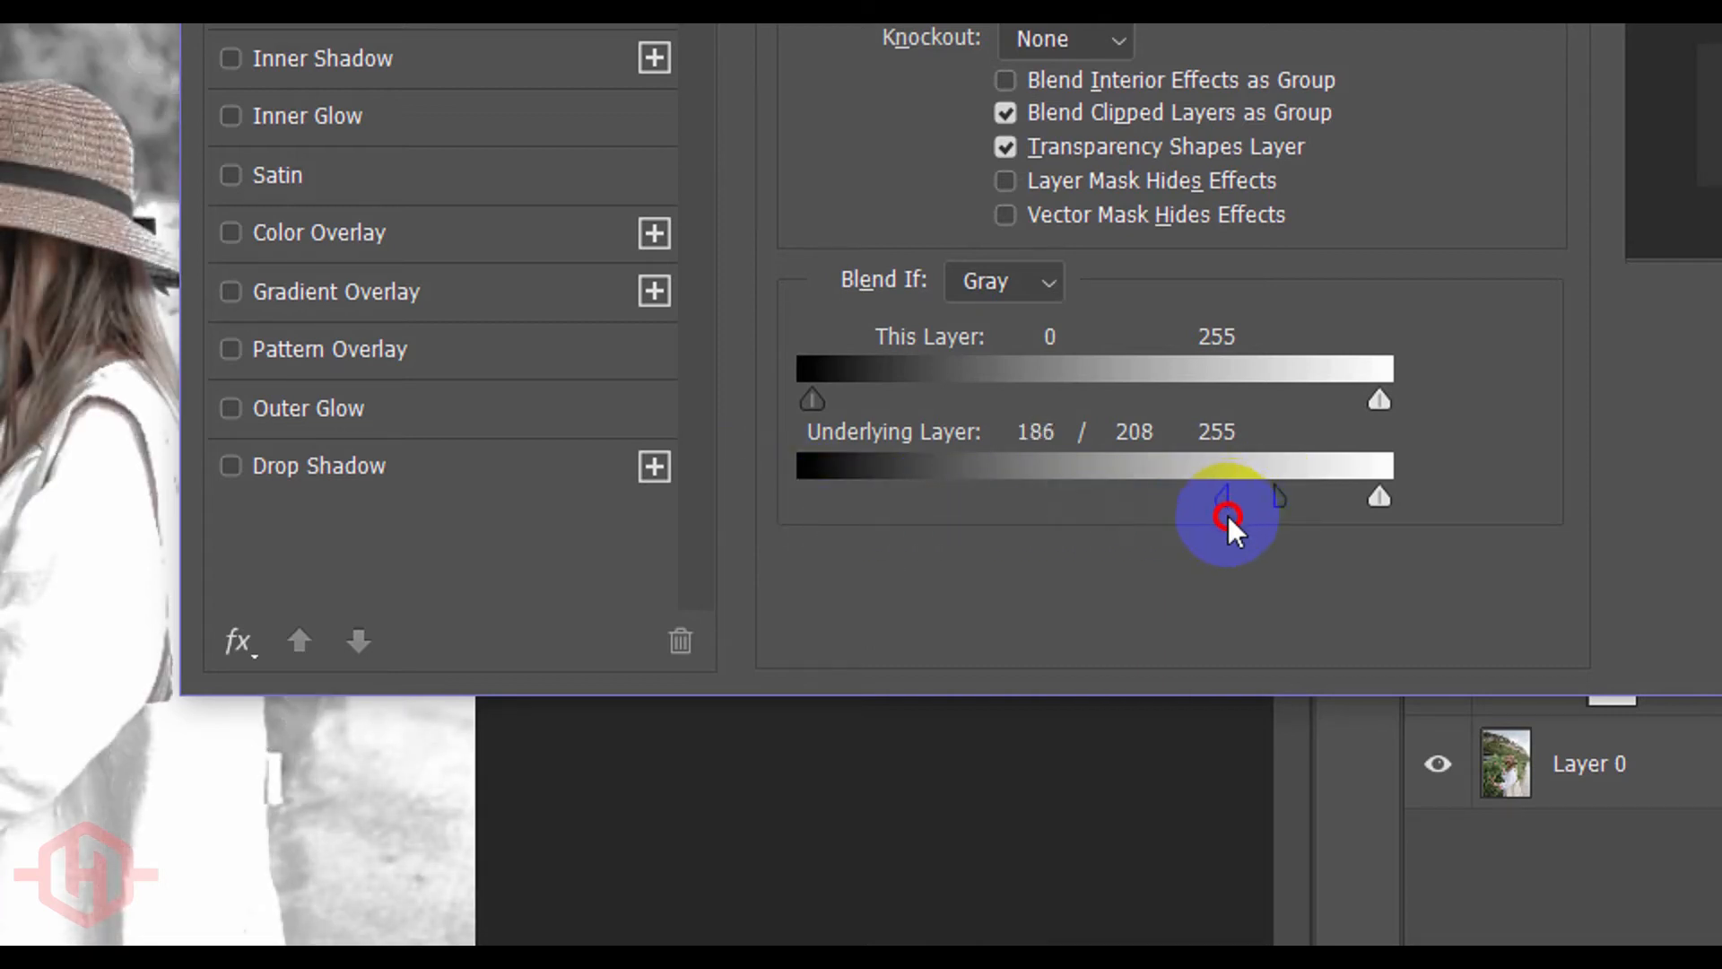
{"action": "left_click_drag", "start_coordinate": [1372, 500], "coordinate": [1163, 494]}
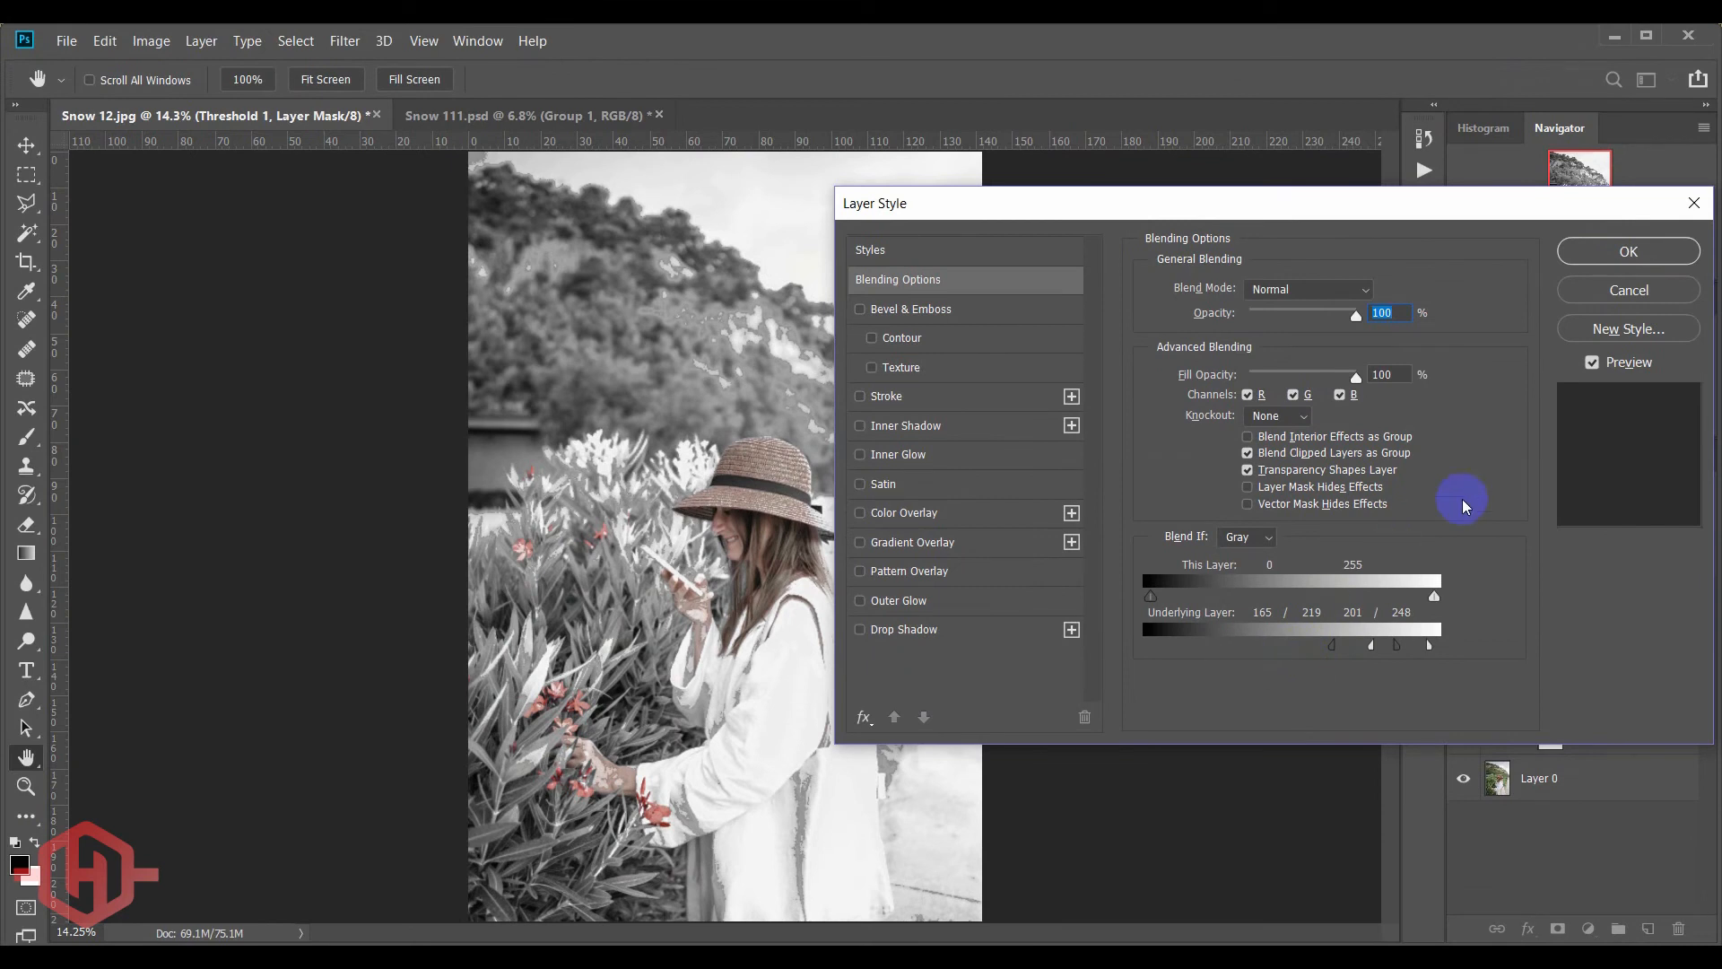
{"action": "left_click", "coordinate": [1592, 363]}
{"action": "left_click", "coordinate": [1592, 363]}
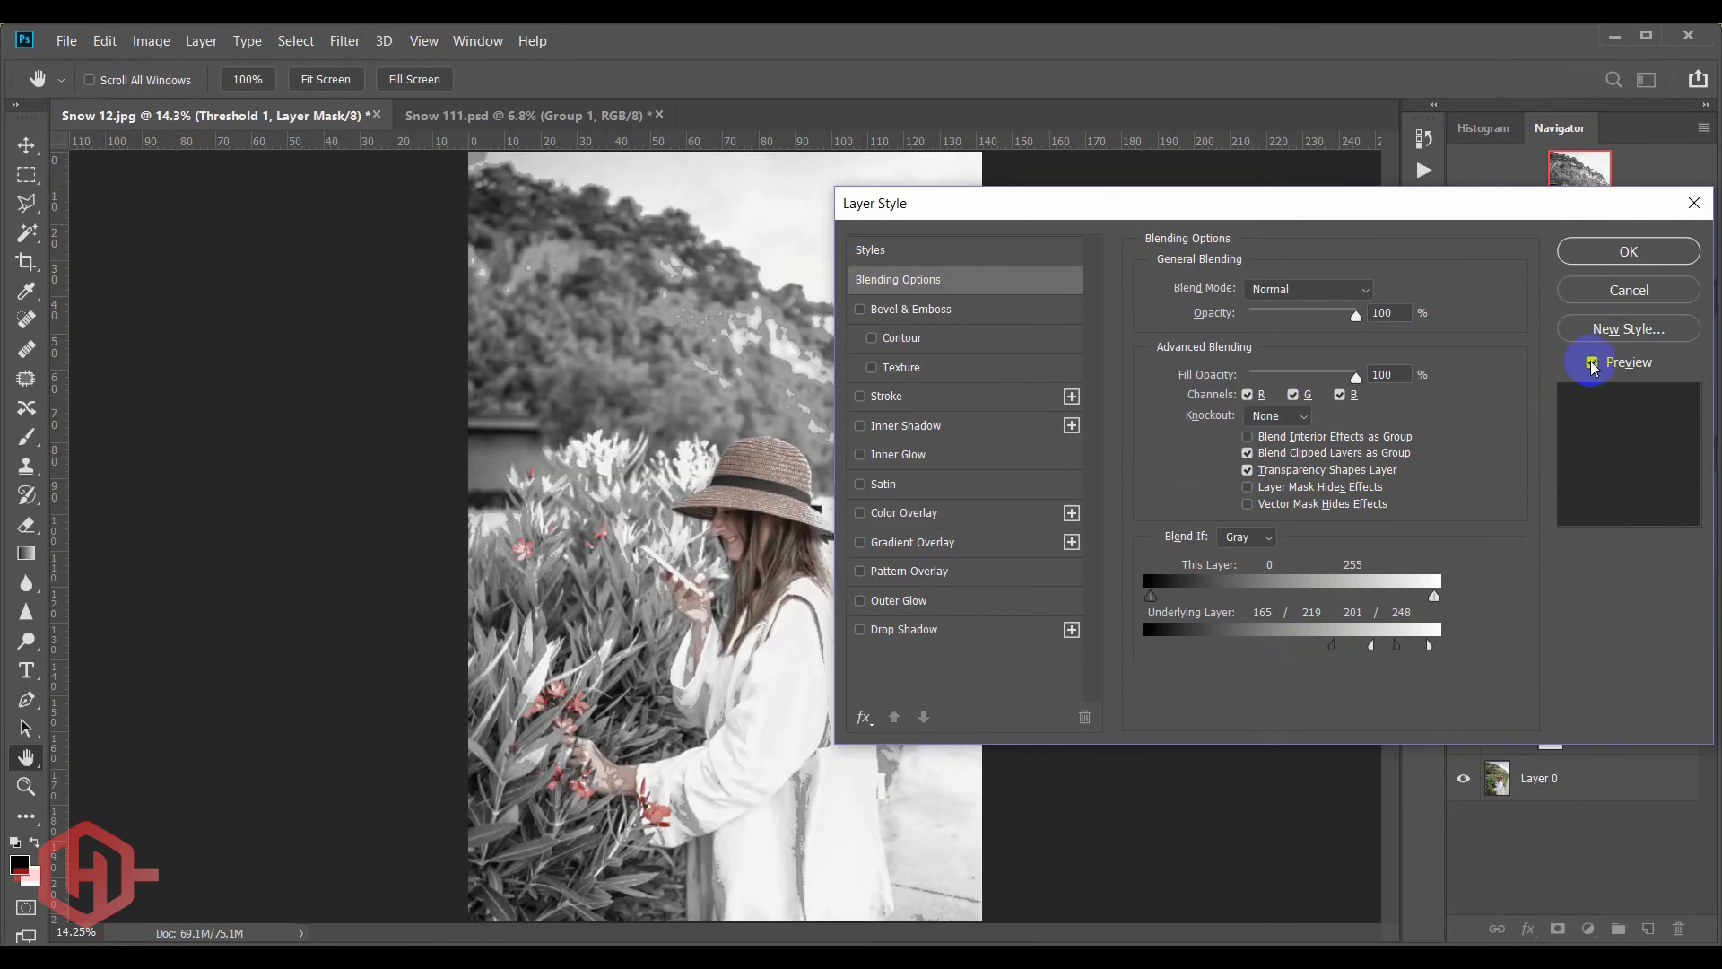
{"action": "left_click", "coordinate": [1612, 260]}
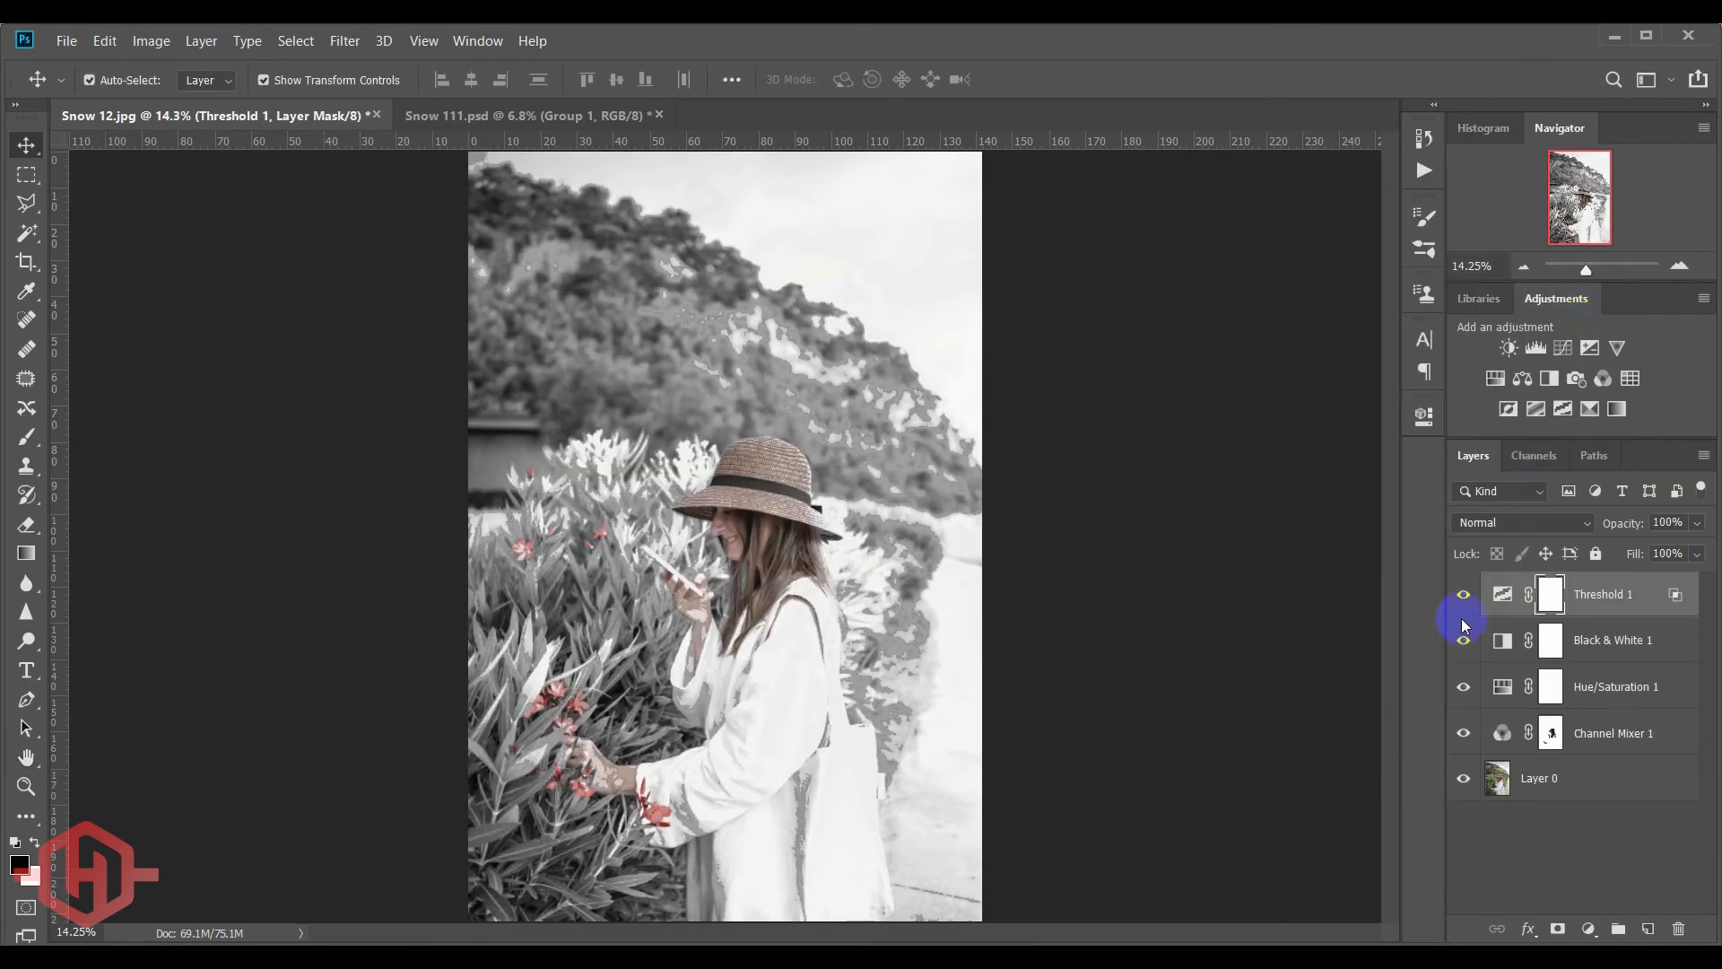
- Compare the photo with and without the Threshold adjustment by toggling that layer's visibility
{"action": "left_click", "coordinate": [1466, 594]}
{"action": "left_click", "coordinate": [1466, 594]}
{"action": "left_click", "coordinate": [1465, 594]}
{"action": "left_click", "coordinate": [1465, 593]}
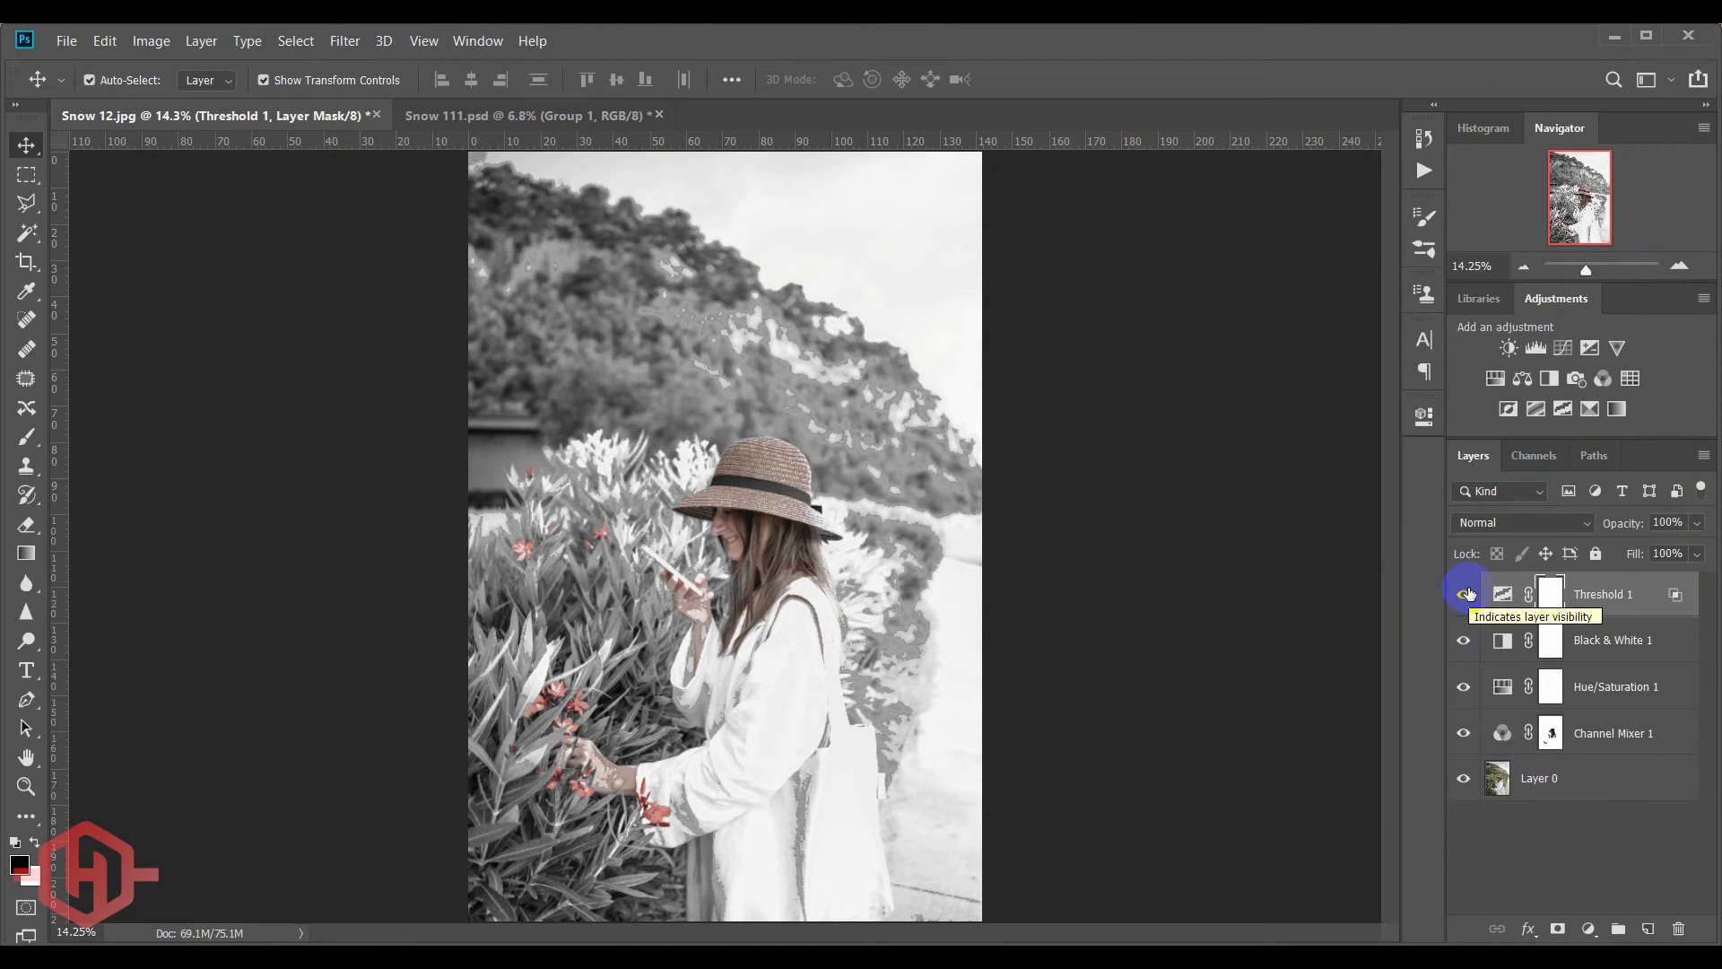
- Copy the snow layer group from Snow 111.psd and paste it above the Threshold layer in Snow 12.jpg
{"action": "left_click", "coordinate": [500, 126]}
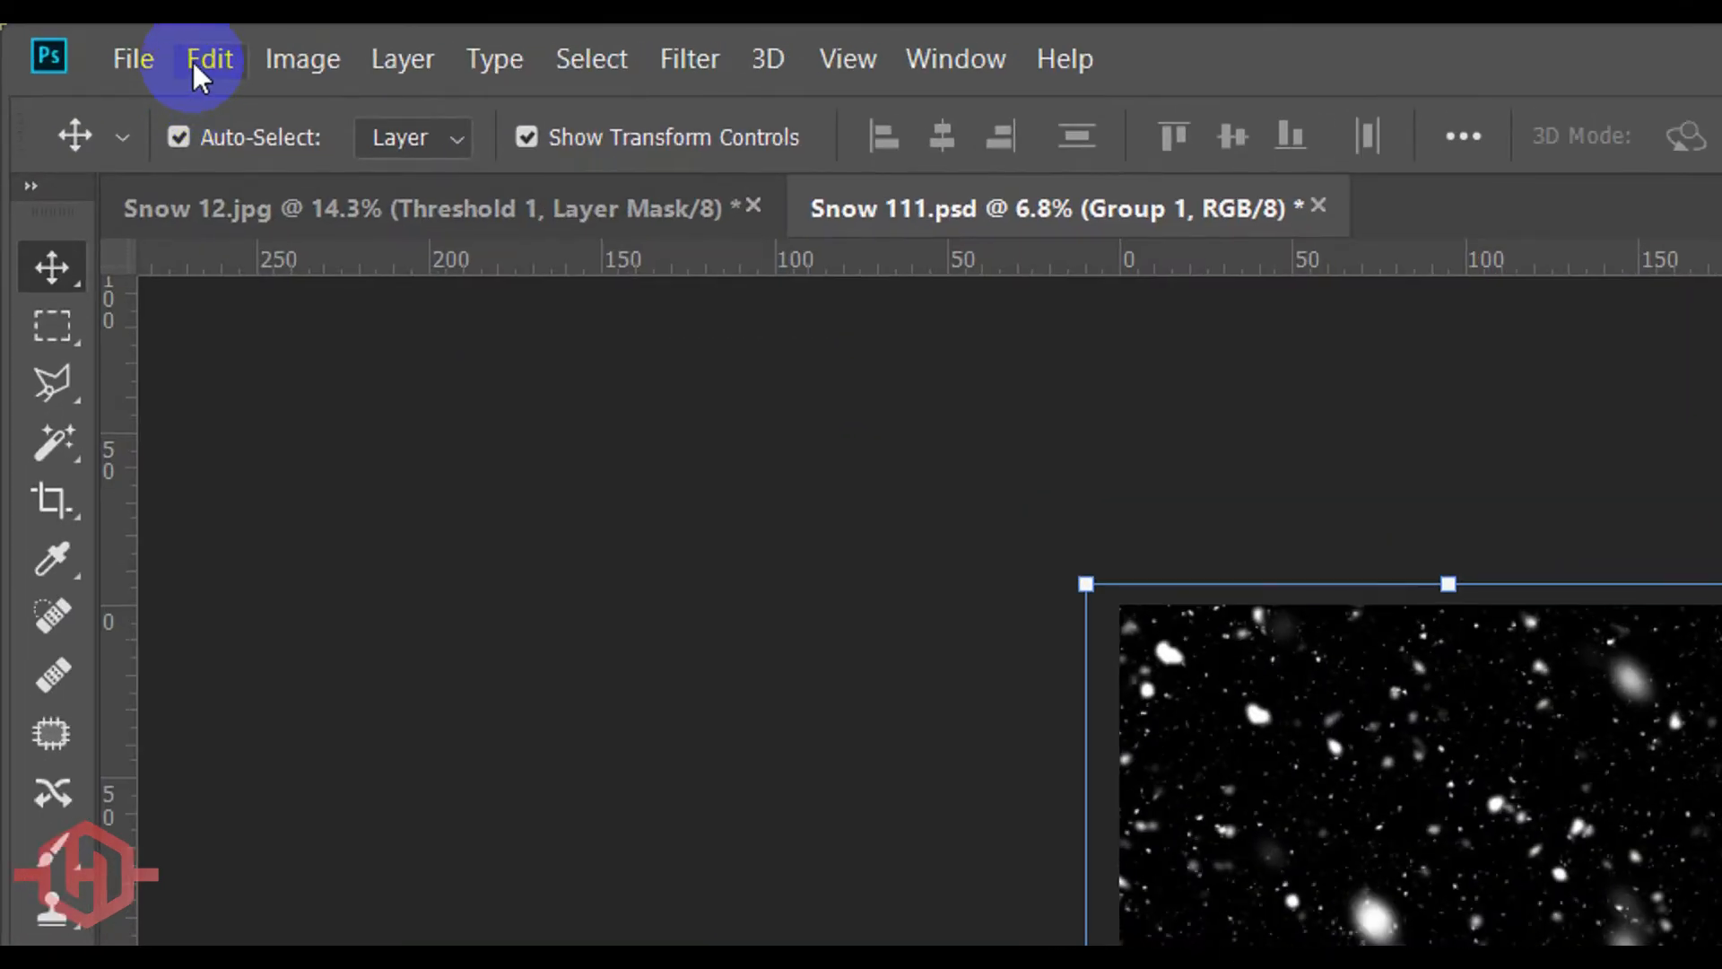
{"action": "left_click", "coordinate": [203, 62]}
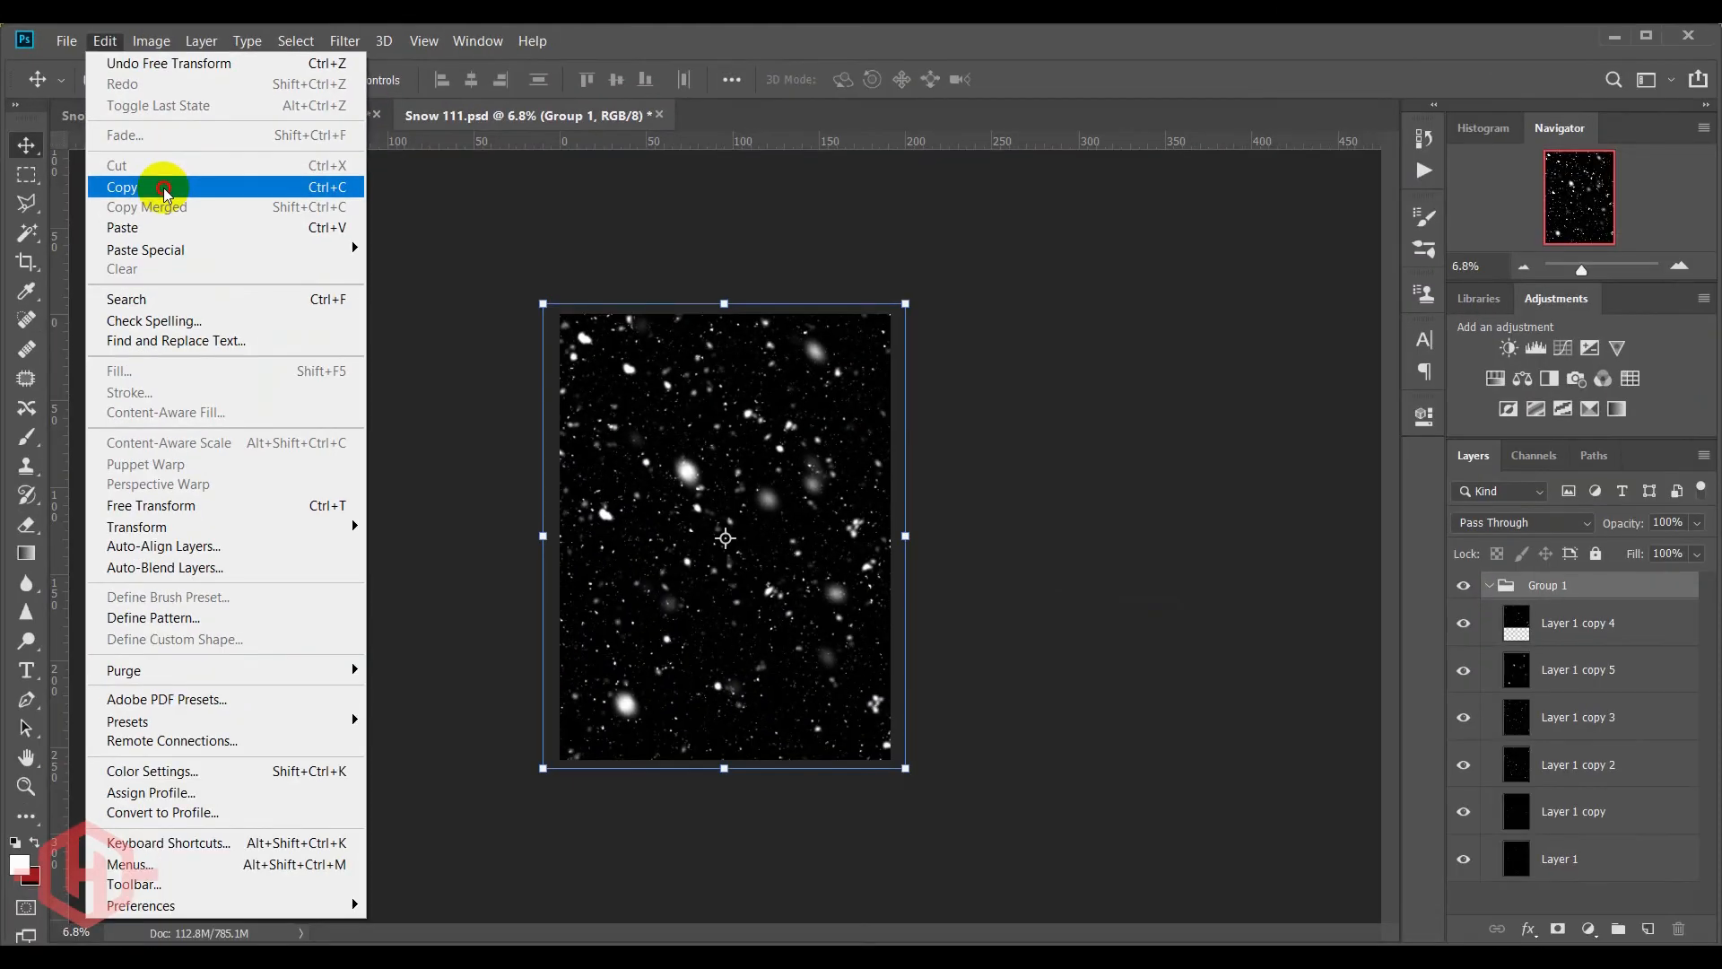
{"action": "left_click", "coordinate": [328, 355]}
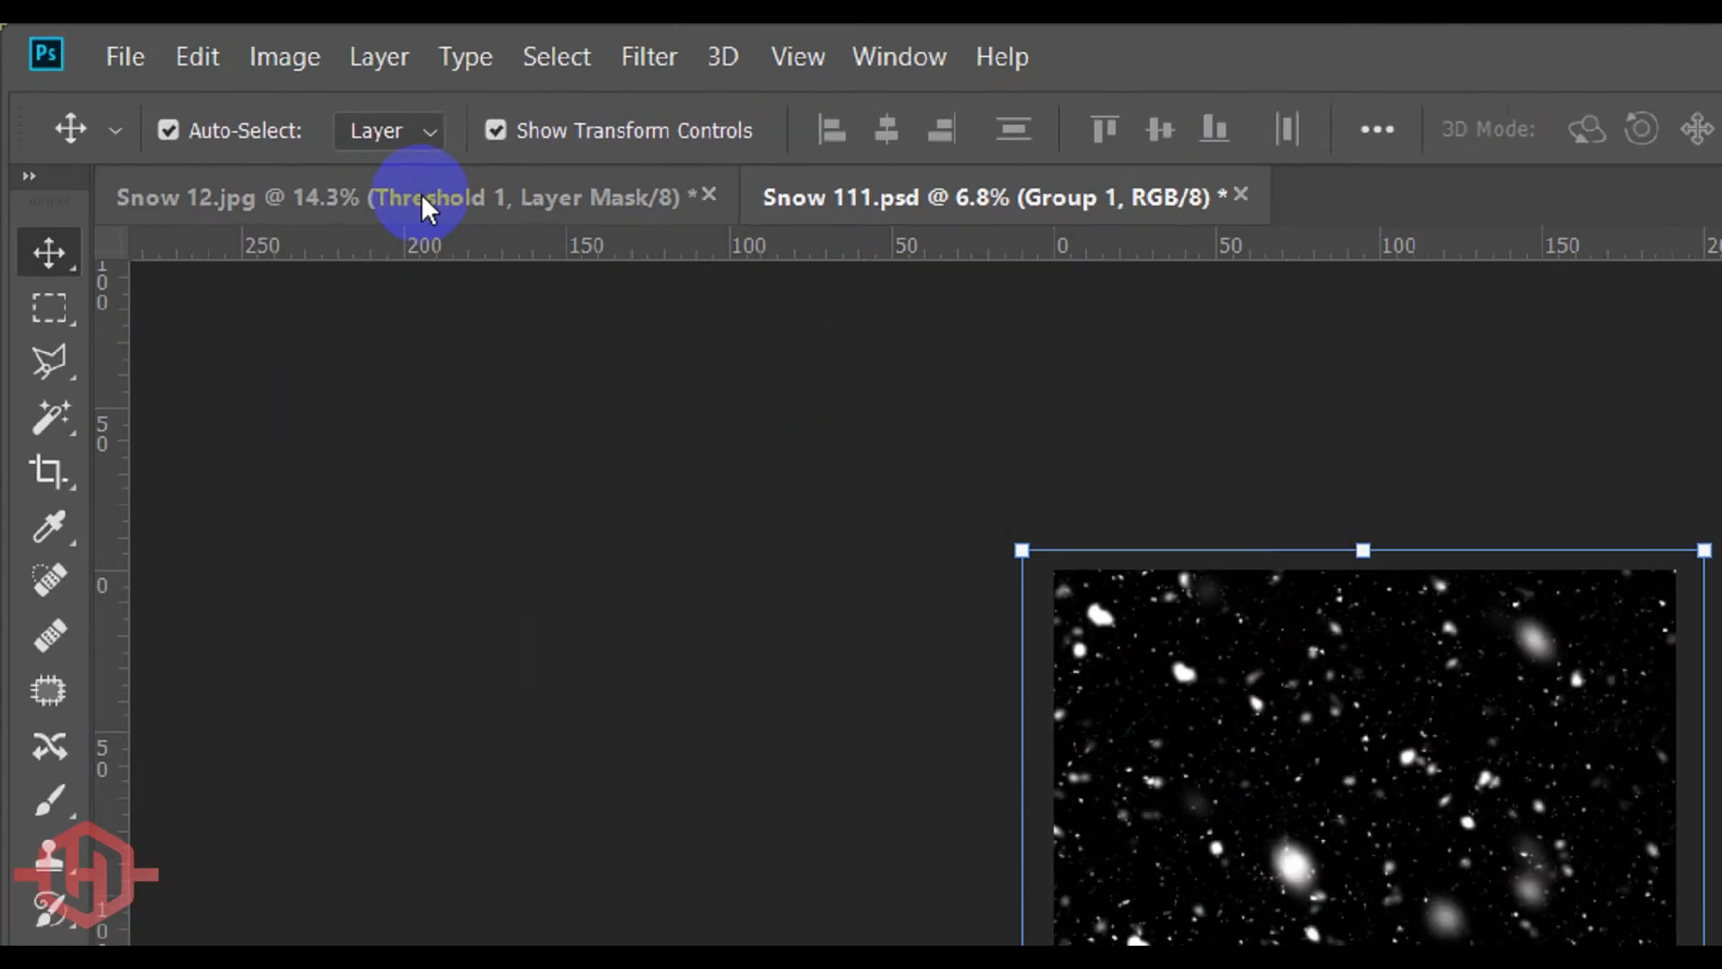
{"action": "left_click", "coordinate": [223, 116]}
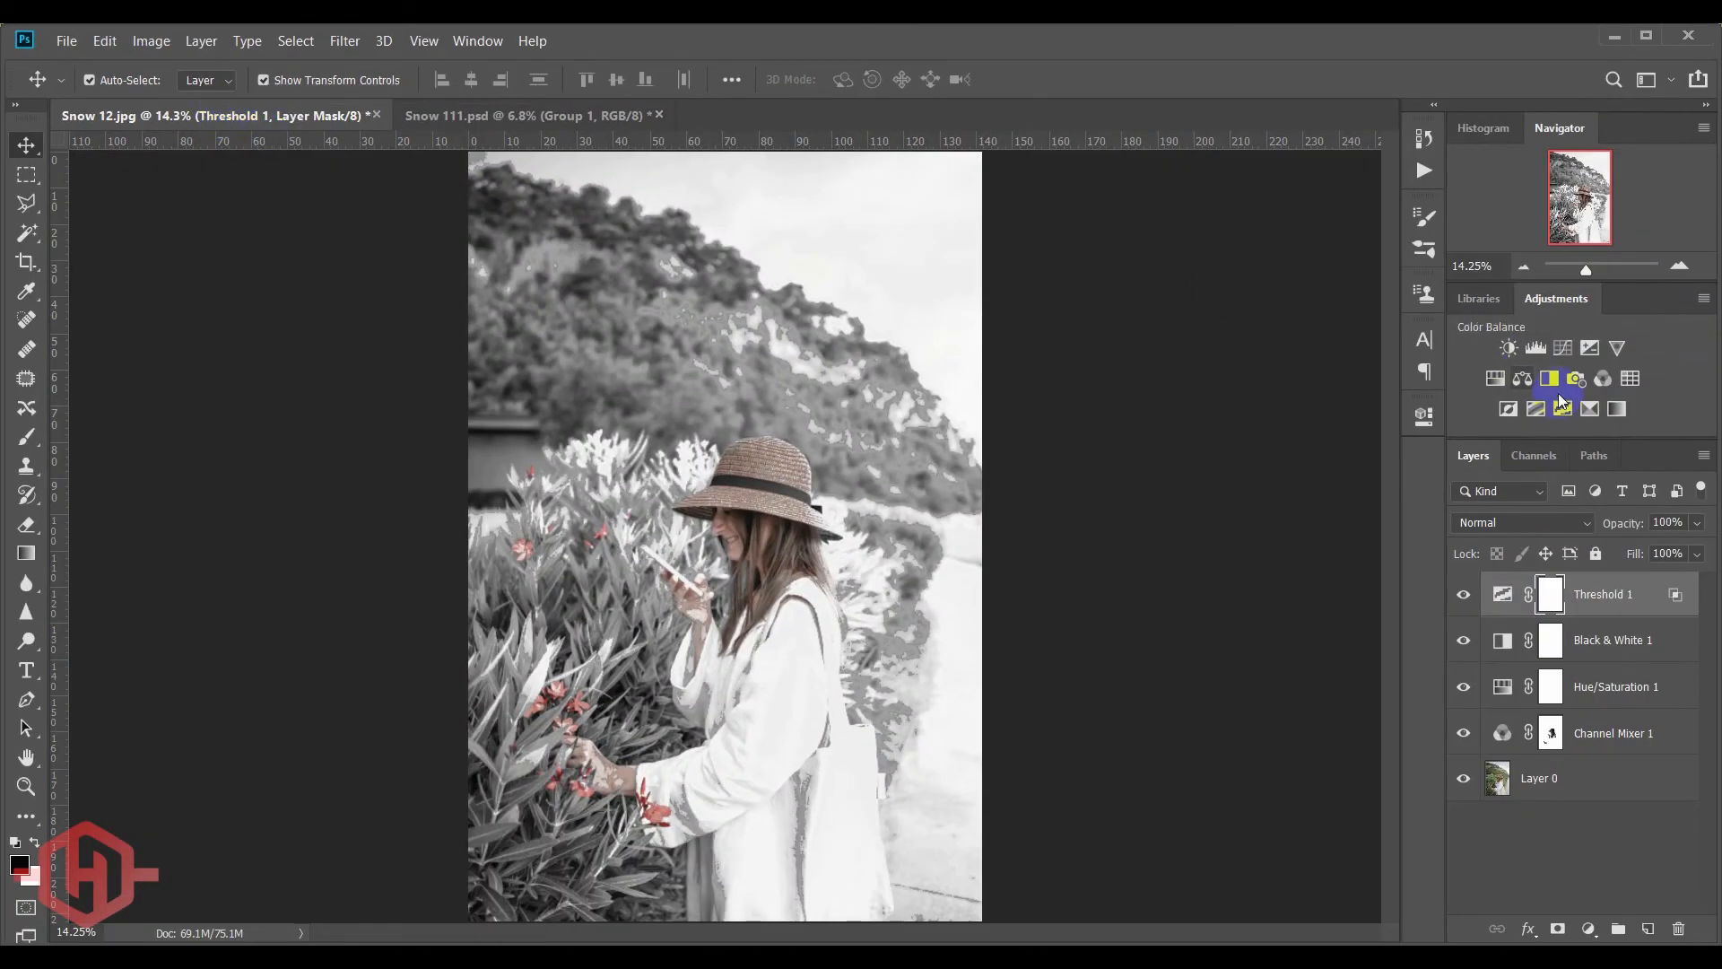
{"action": "left_click", "coordinate": [1605, 601]}
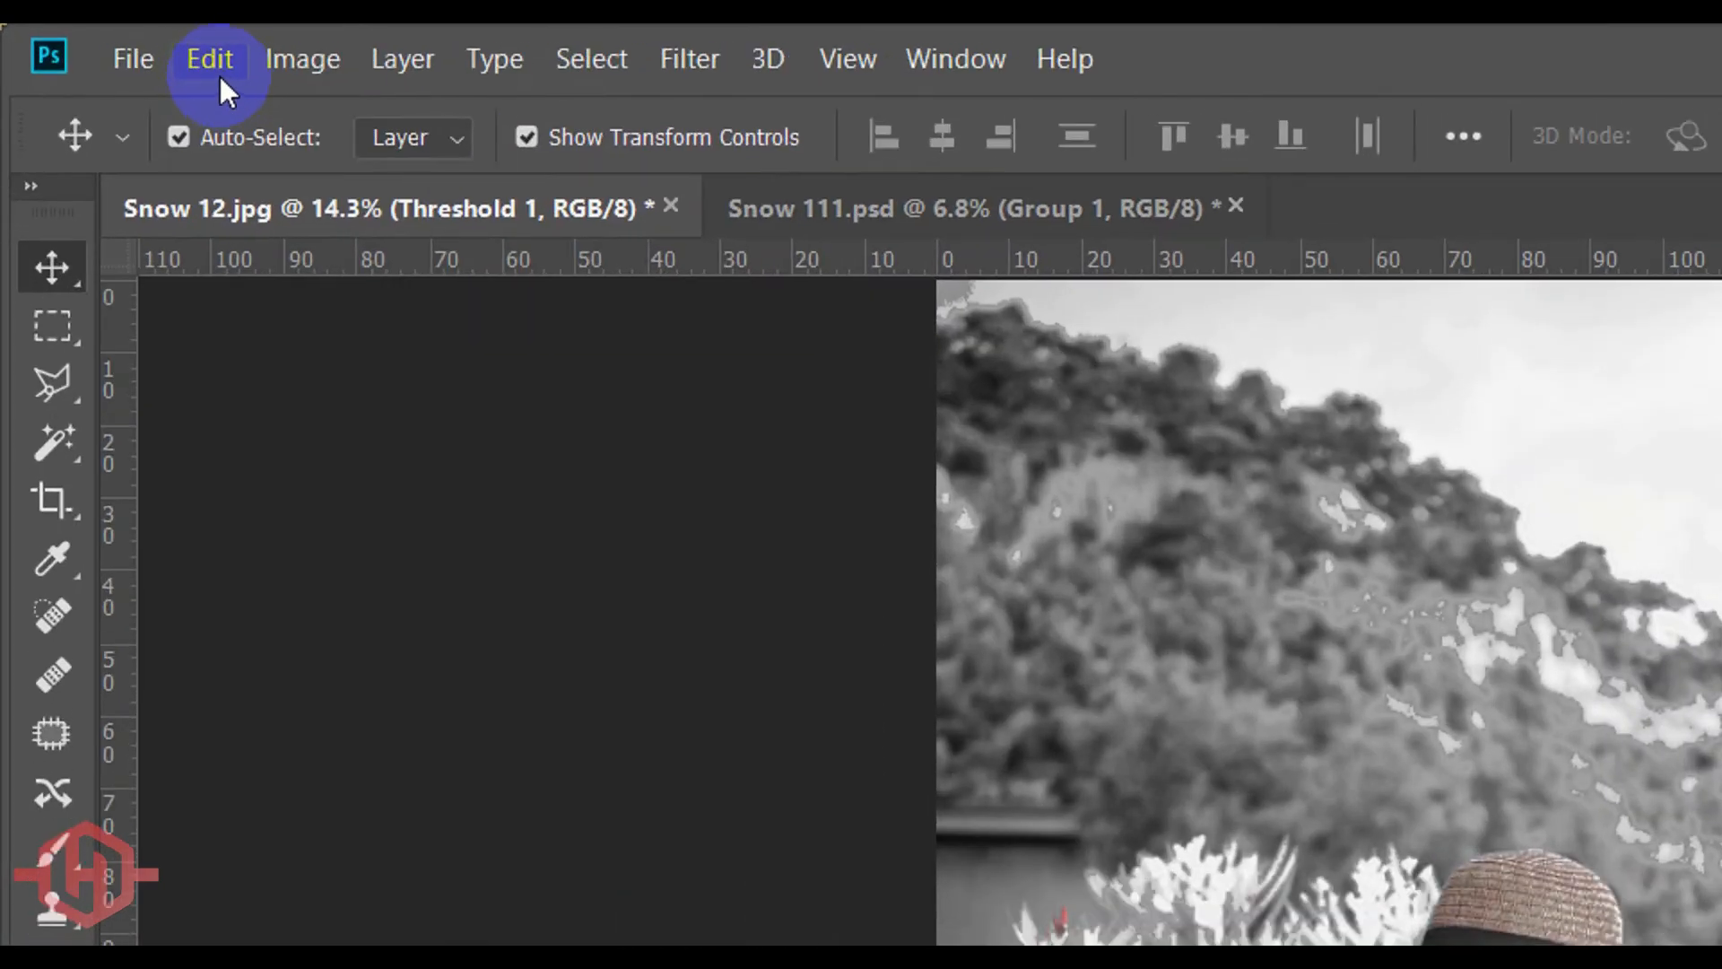
{"action": "left_click", "coordinate": [107, 42]}
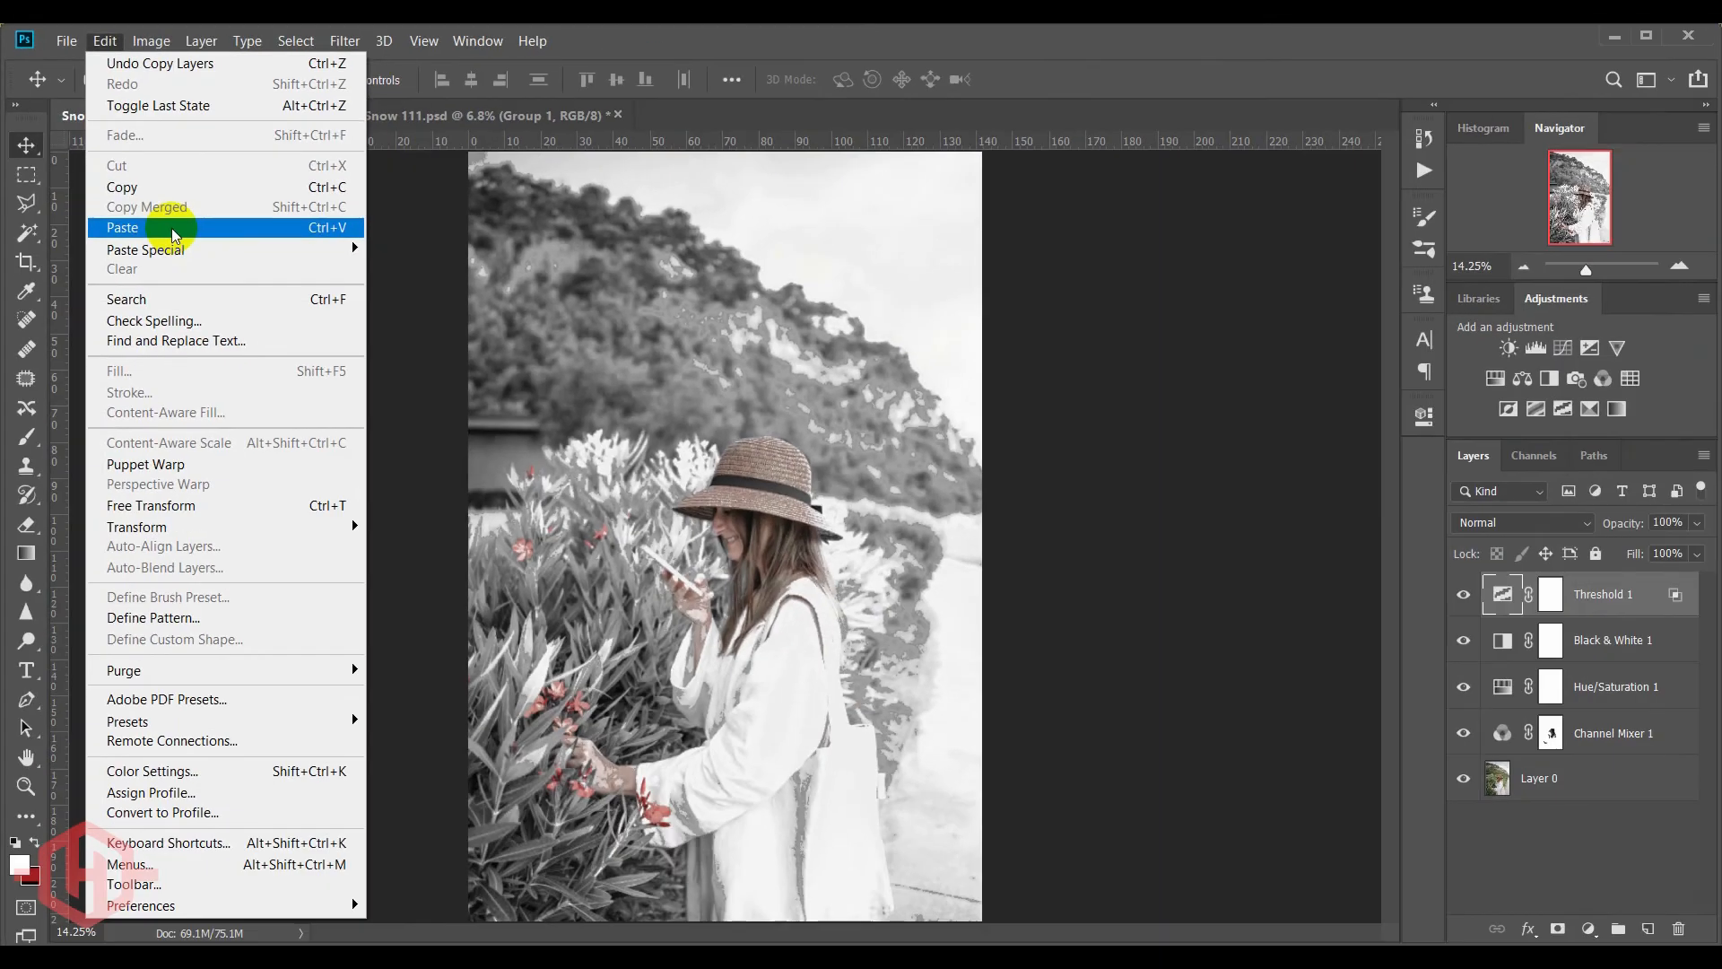
{"action": "left_click", "coordinate": [172, 229]}
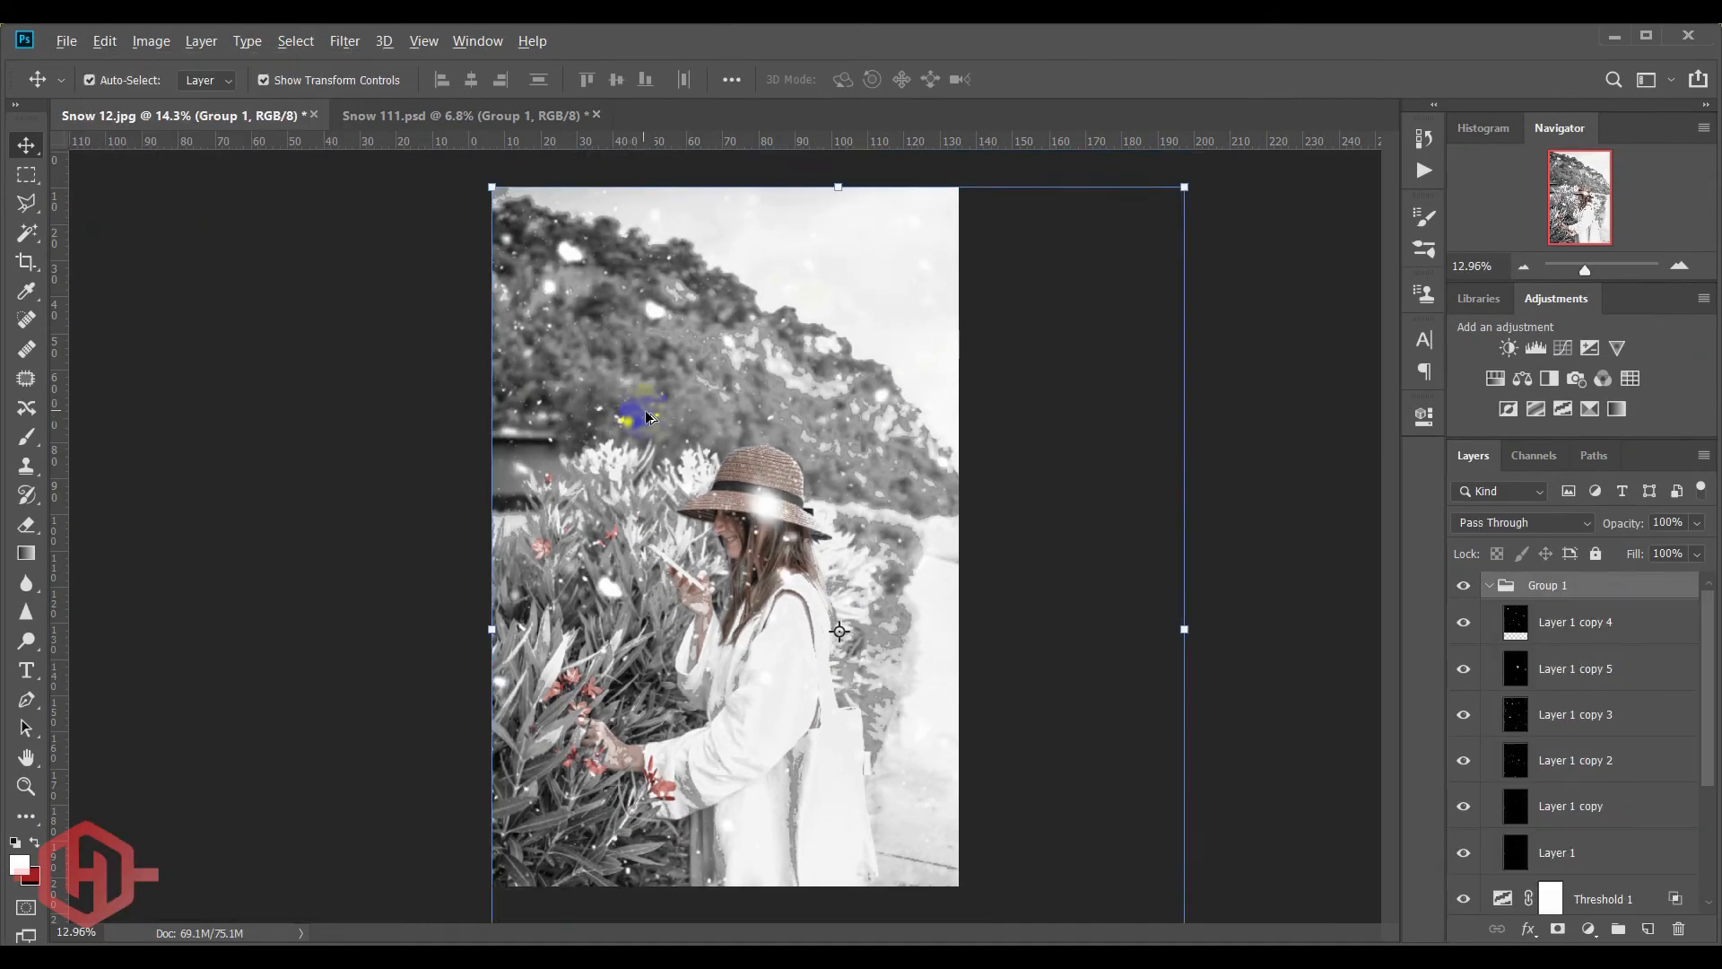
- Scale the pasted snow group to 67.34% width and 78.81% height so it fits the photo's edges
{"action": "scroll", "coordinate": [646, 414], "scroll_direction": "down", "scroll_amount": 1}
{"action": "scroll", "coordinate": [700, 455], "scroll_direction": "down", "scroll_amount": 2}
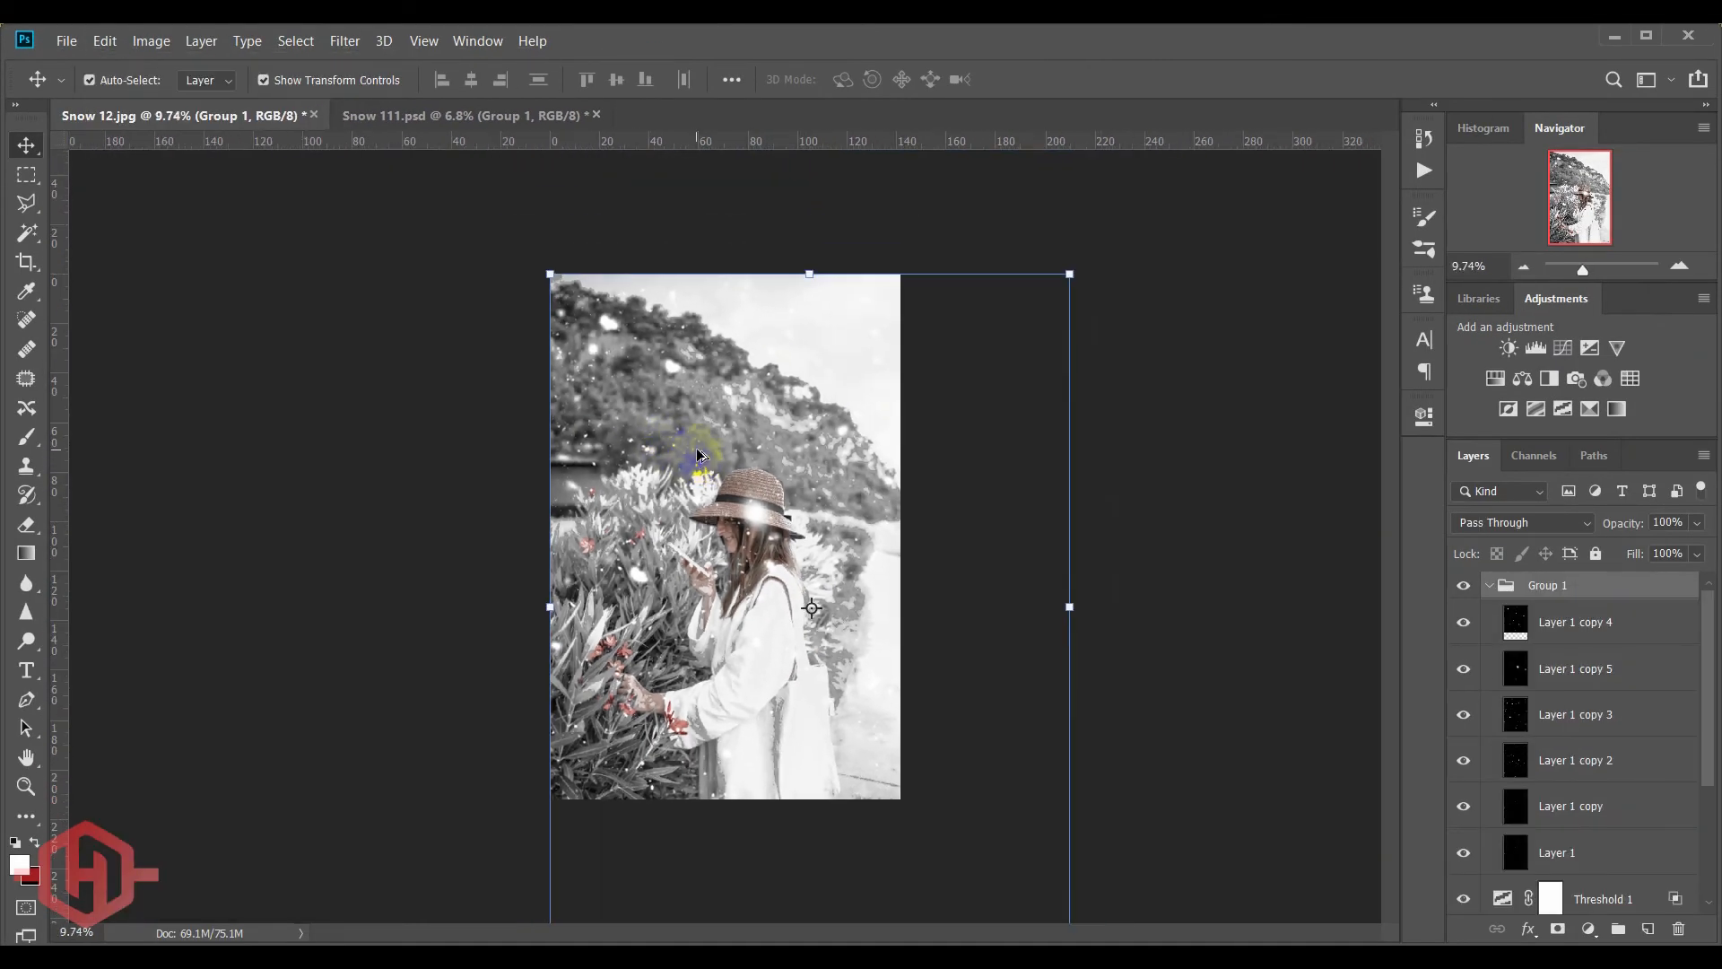
{"action": "scroll", "coordinate": [727, 497], "scroll_direction": "down", "scroll_amount": 1}
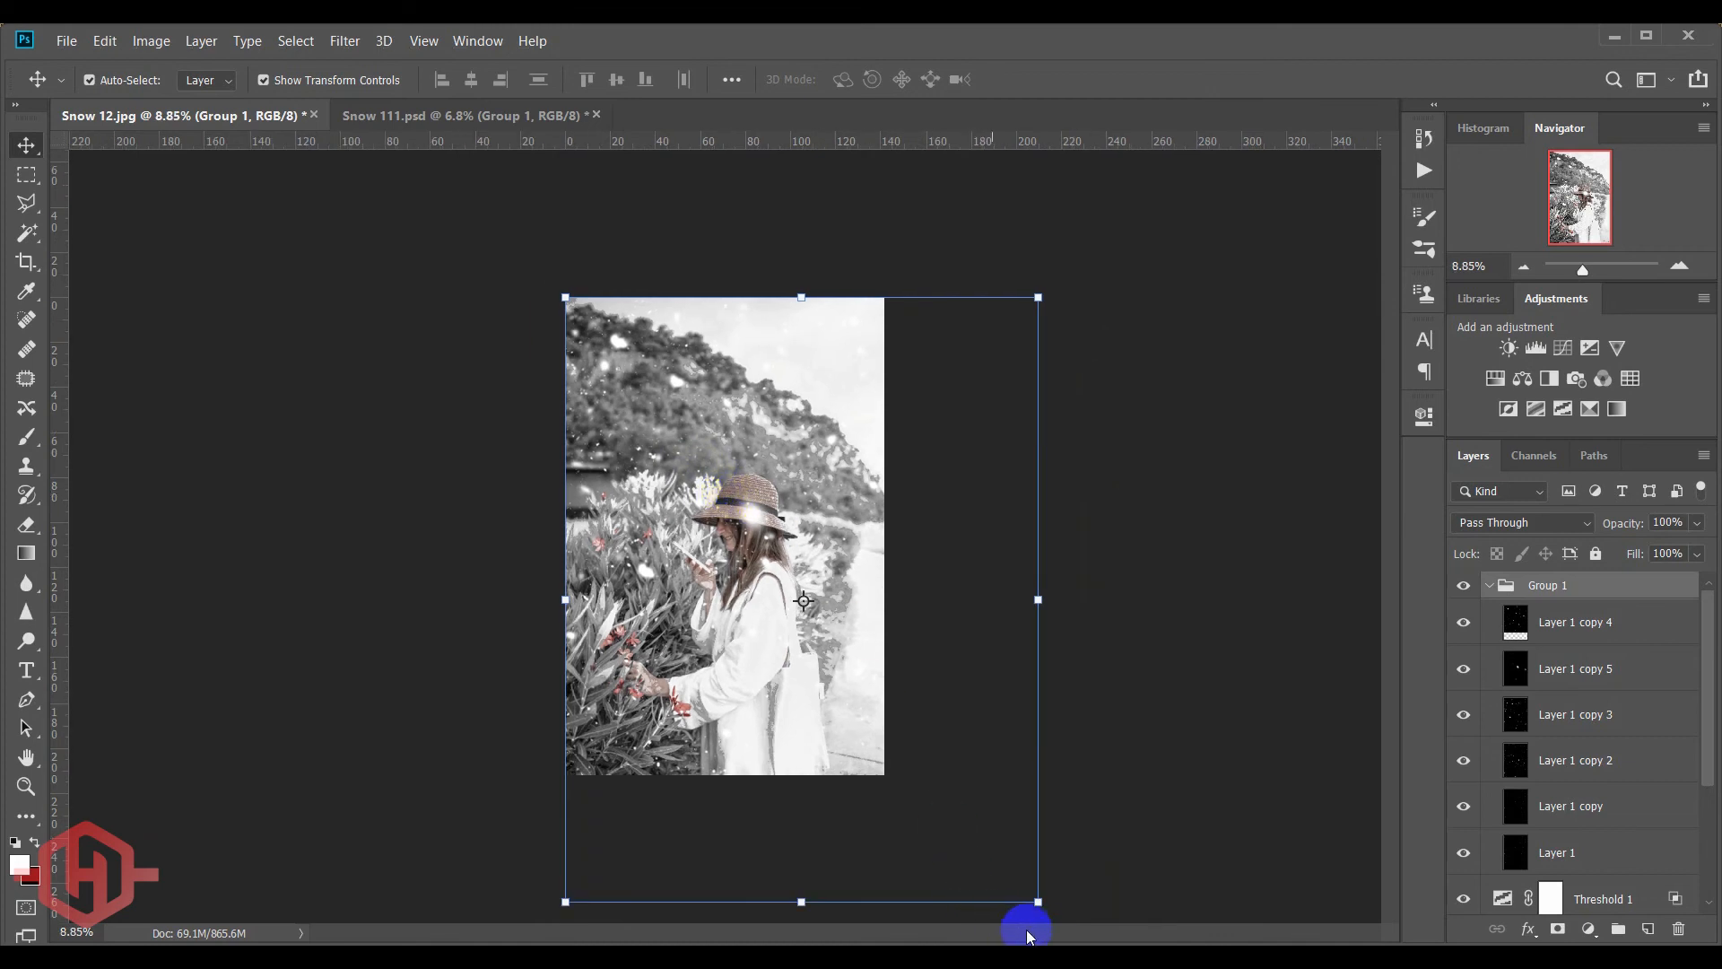
{"action": "left_click_drag", "start_coordinate": [1032, 896], "coordinate": [908, 809]}
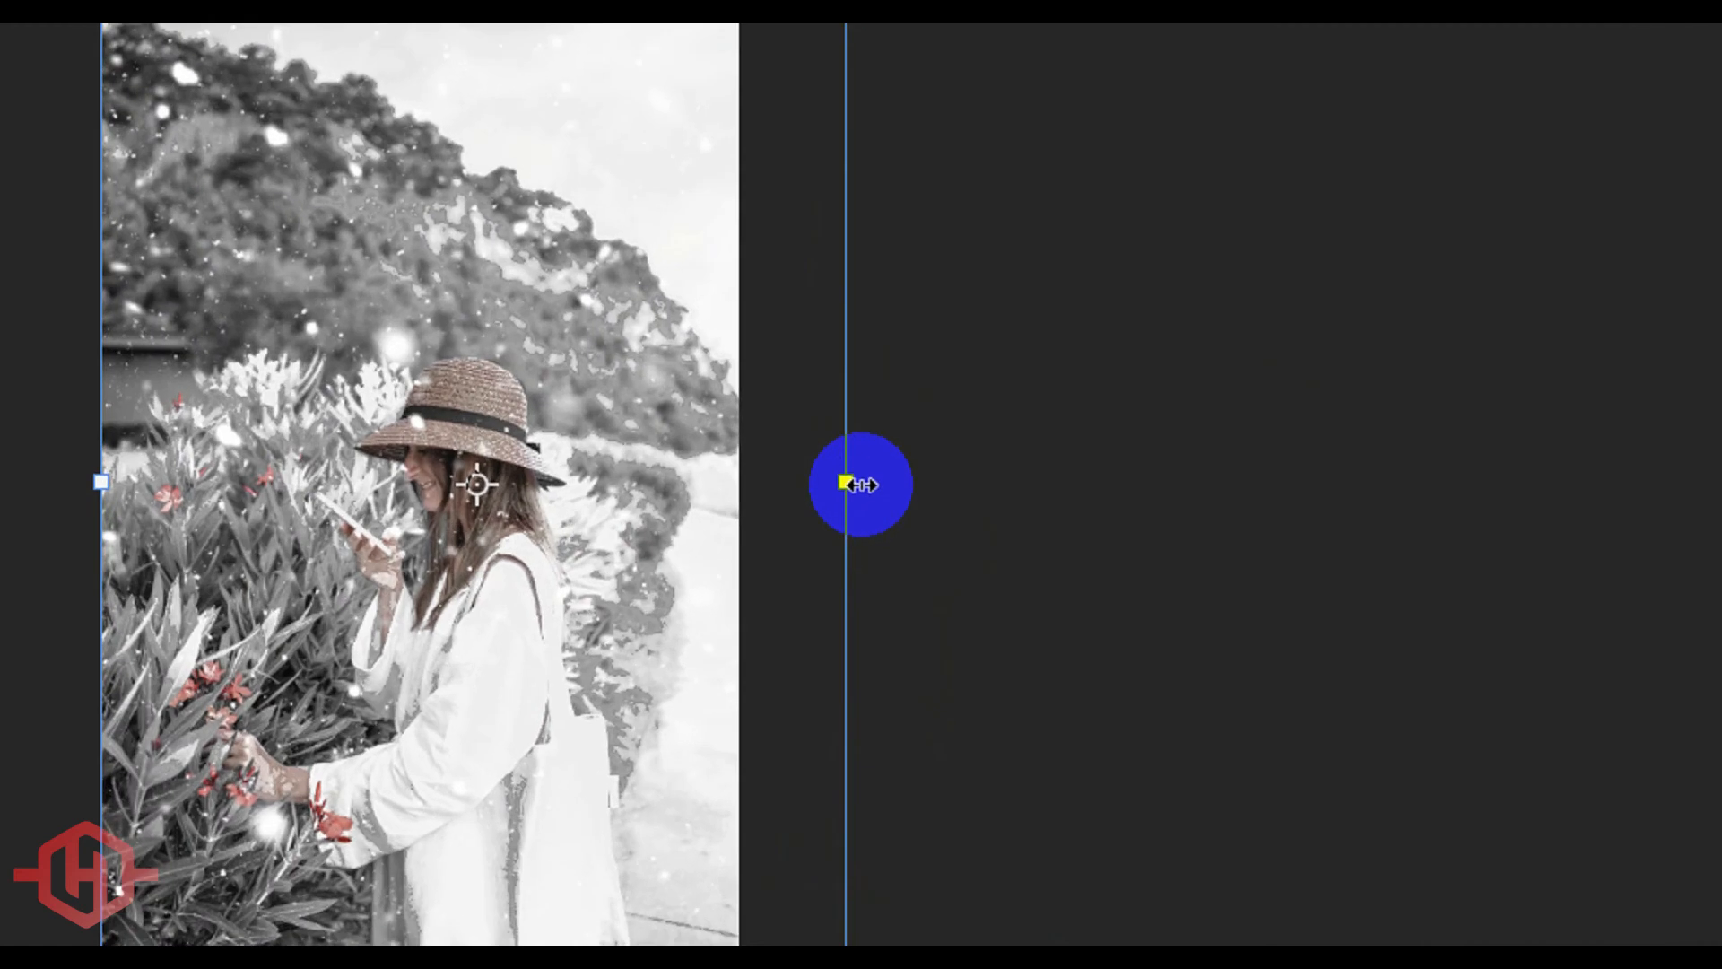
{"action": "left_click_drag", "start_coordinate": [939, 536], "coordinate": [884, 536]}
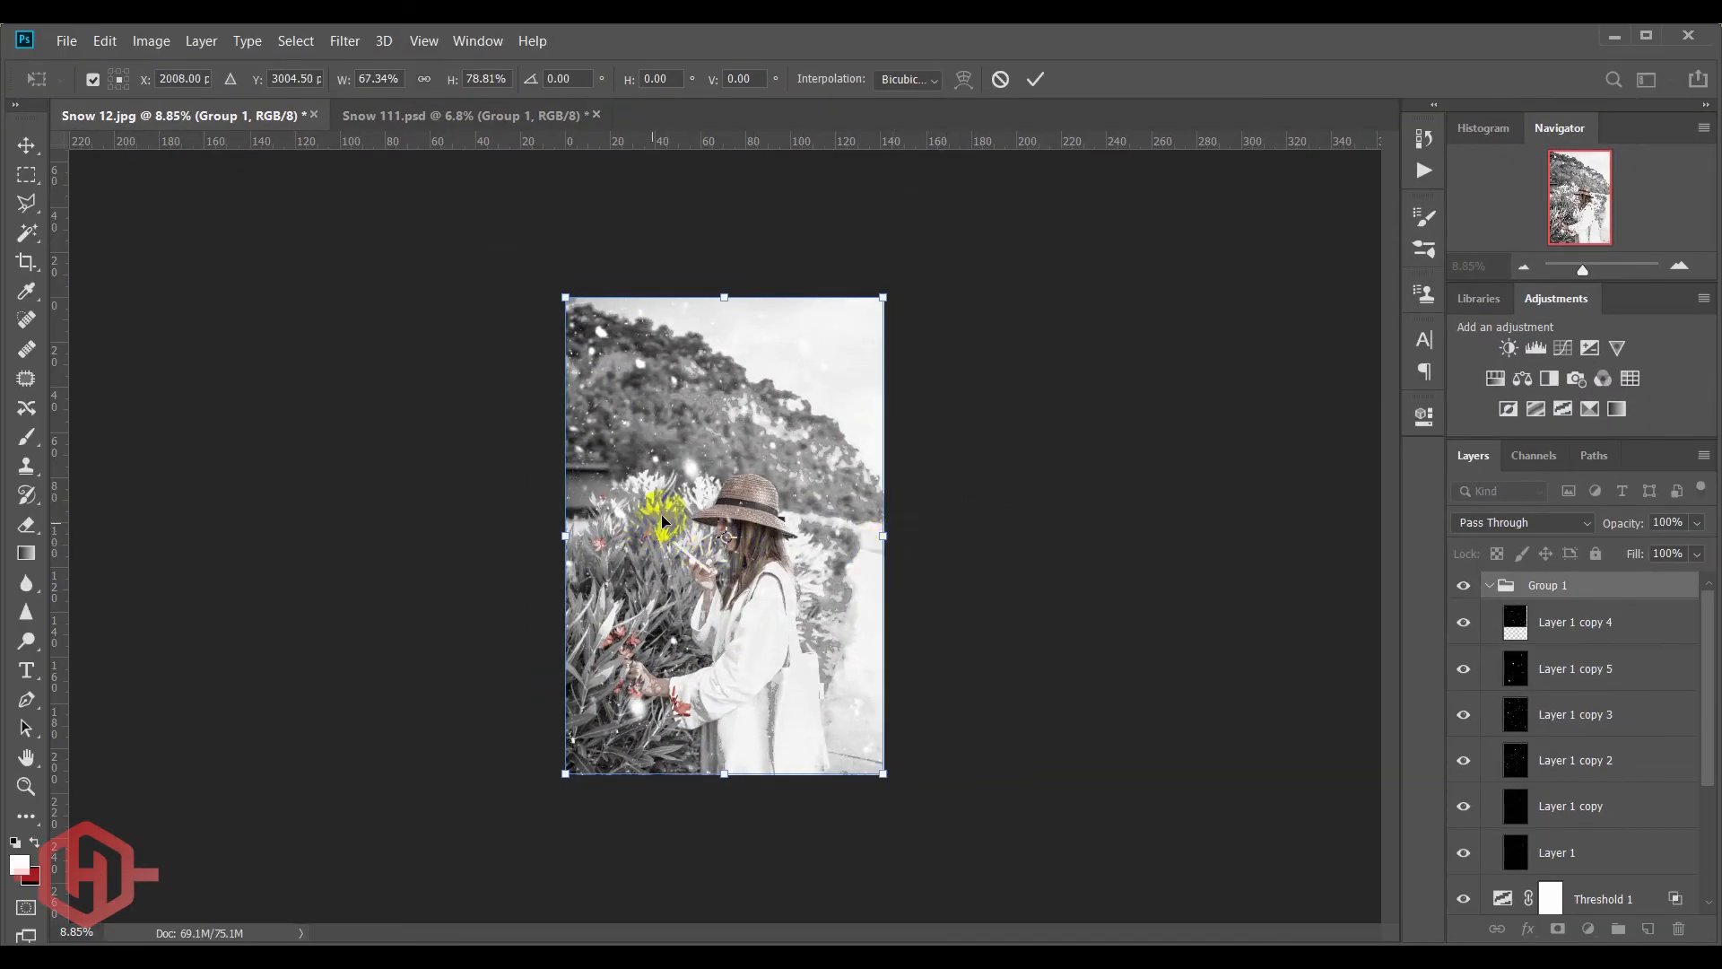
{"action": "left_click", "coordinate": [1048, 82]}
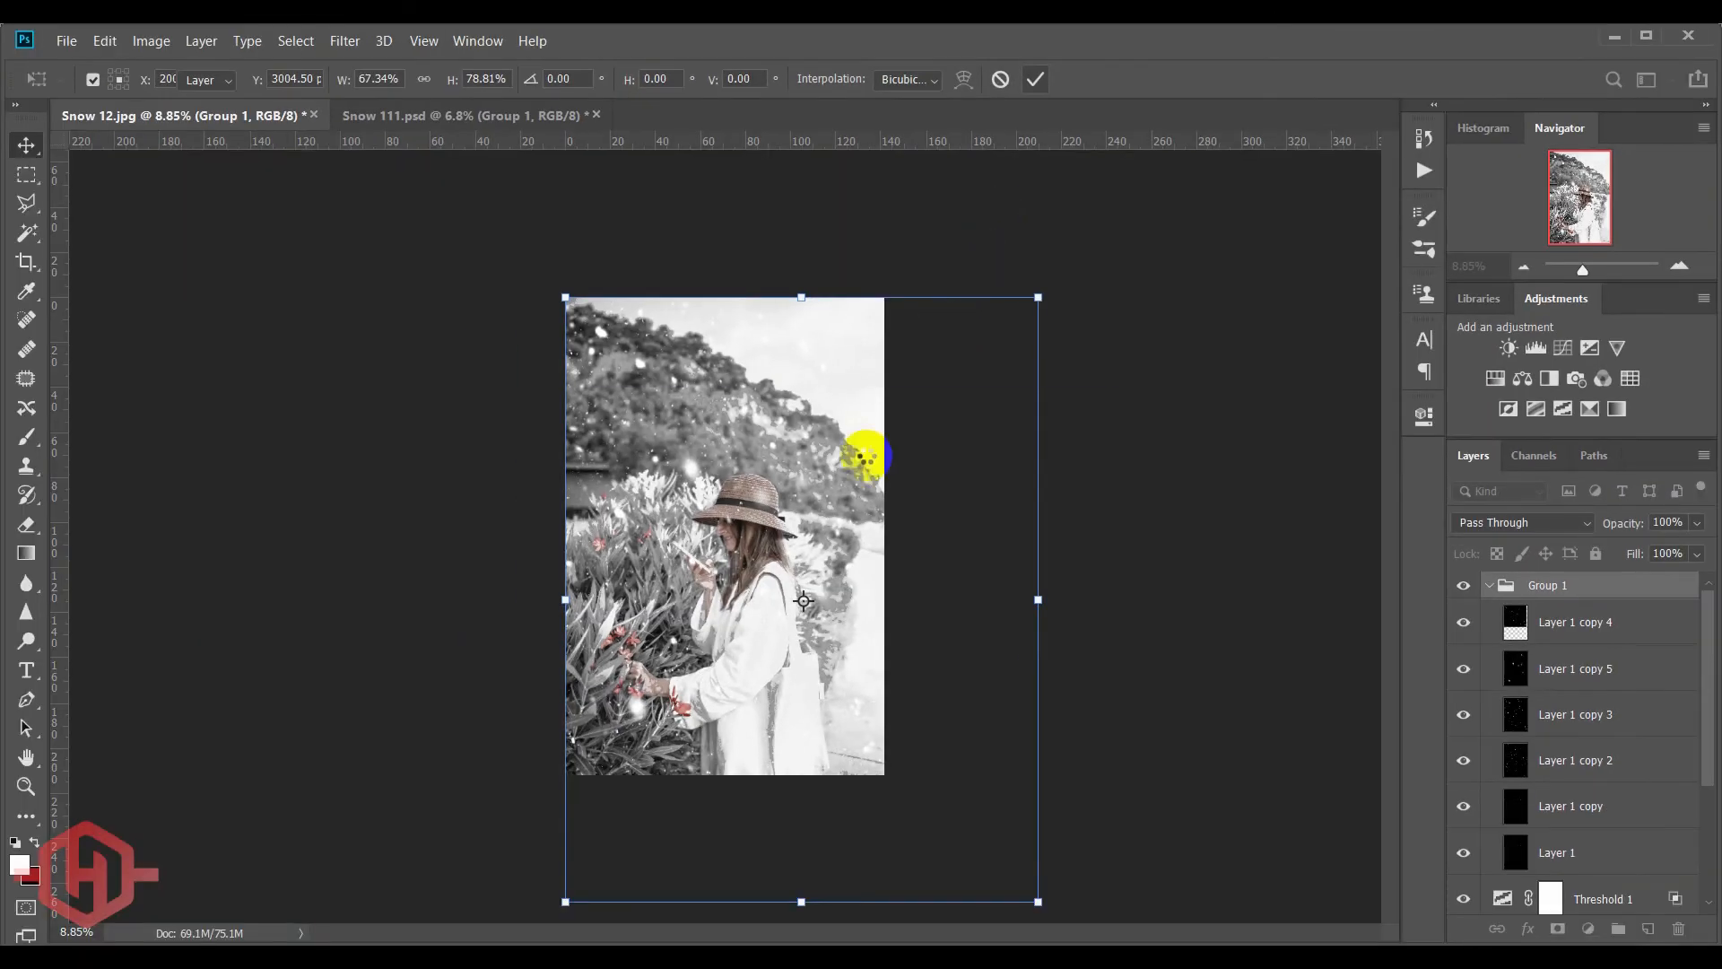
{"action": "double_click", "coordinate": [866, 455]}
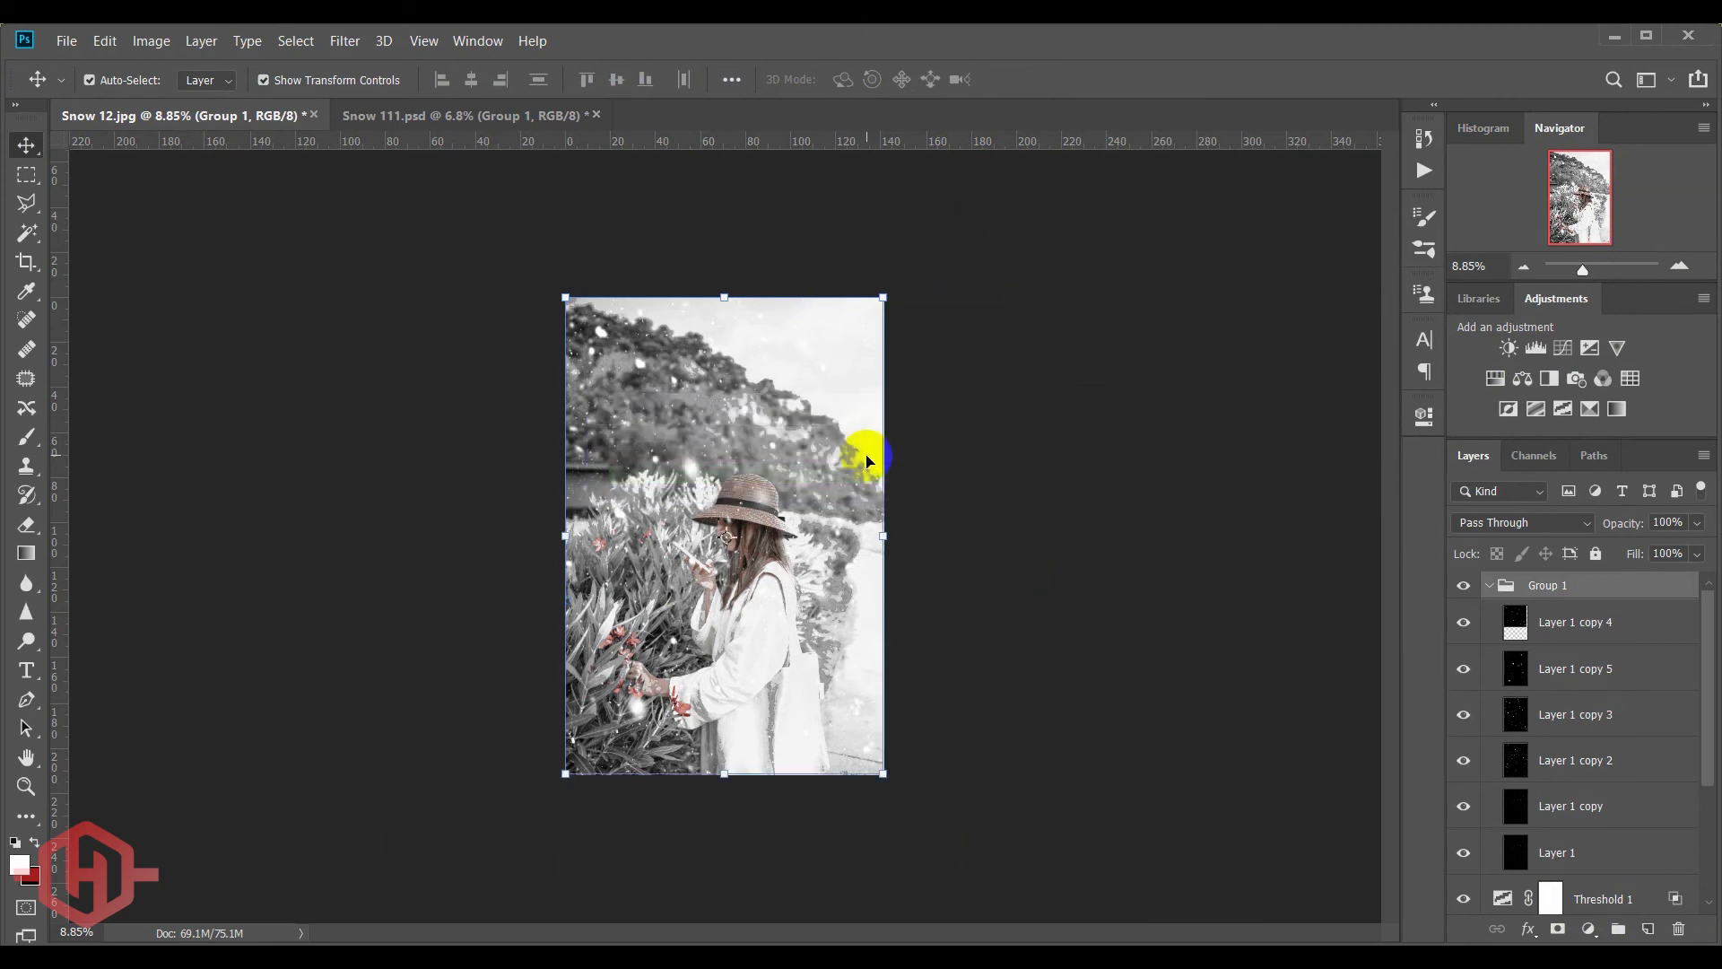
- Group the snow group and all adjustment layers above the original photo layer into one new group
{"action": "scroll", "coordinate": [673, 493], "scroll_direction": "up", "scroll_amount": 5}
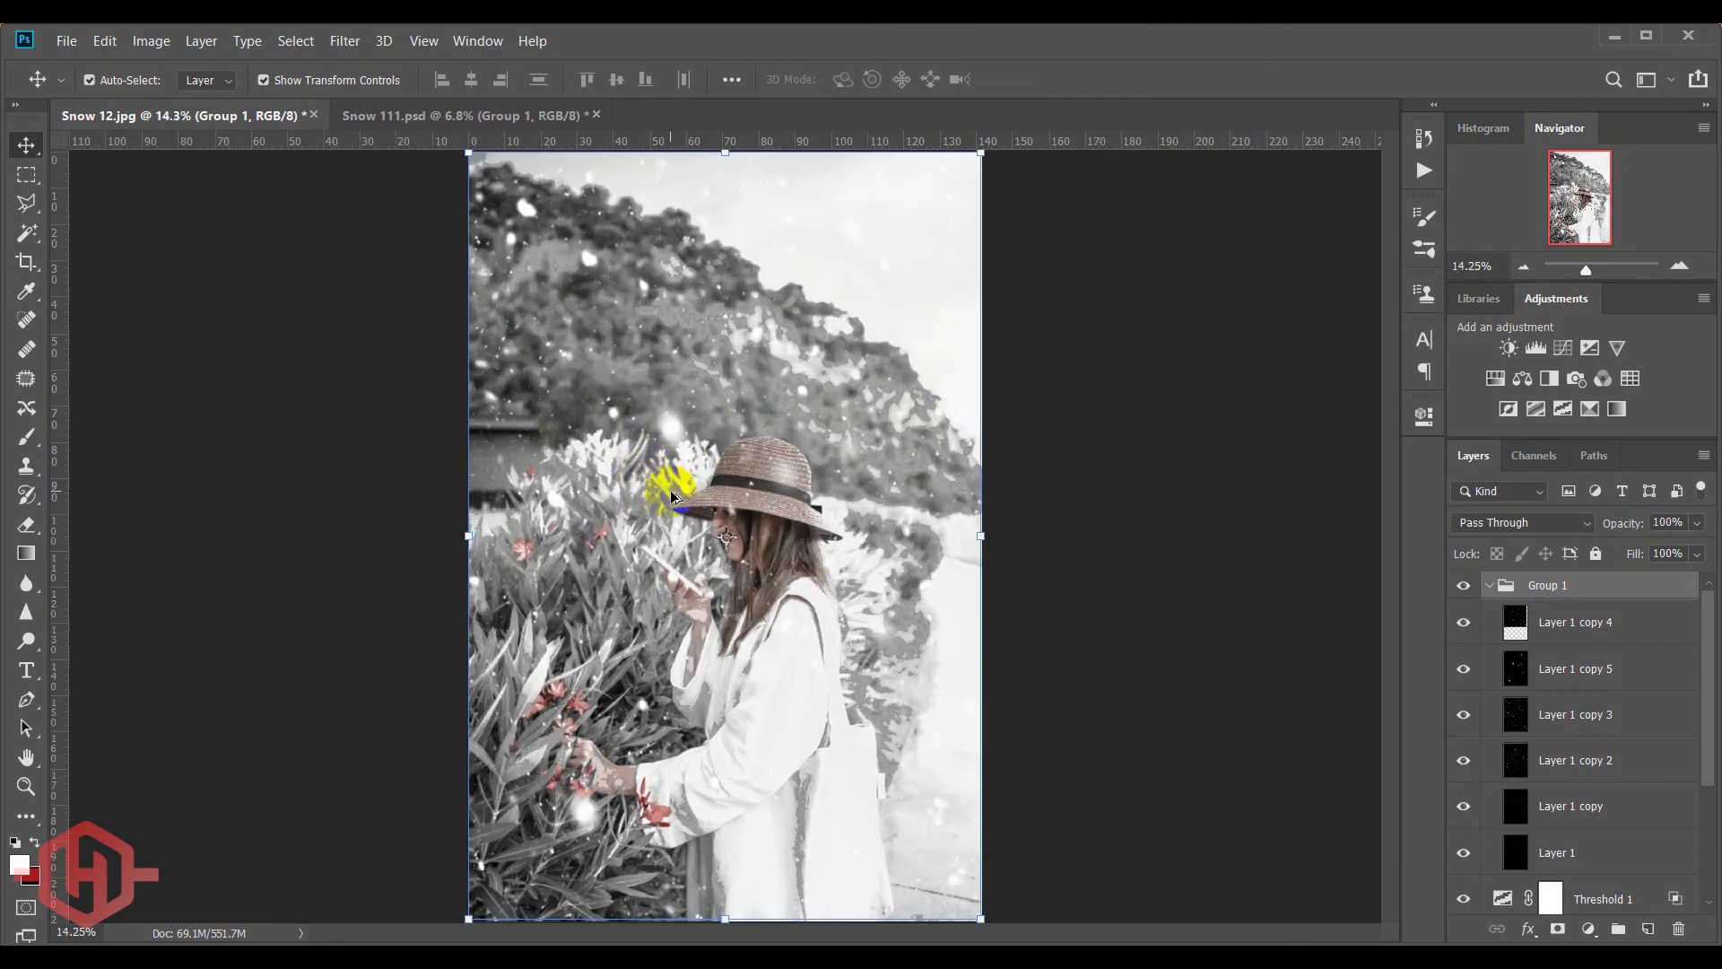
{"action": "scroll", "coordinate": [673, 493], "scroll_direction": "down", "scroll_amount": 1}
{"action": "scroll", "coordinate": [1619, 763], "scroll_direction": "down", "scroll_amount": 4}
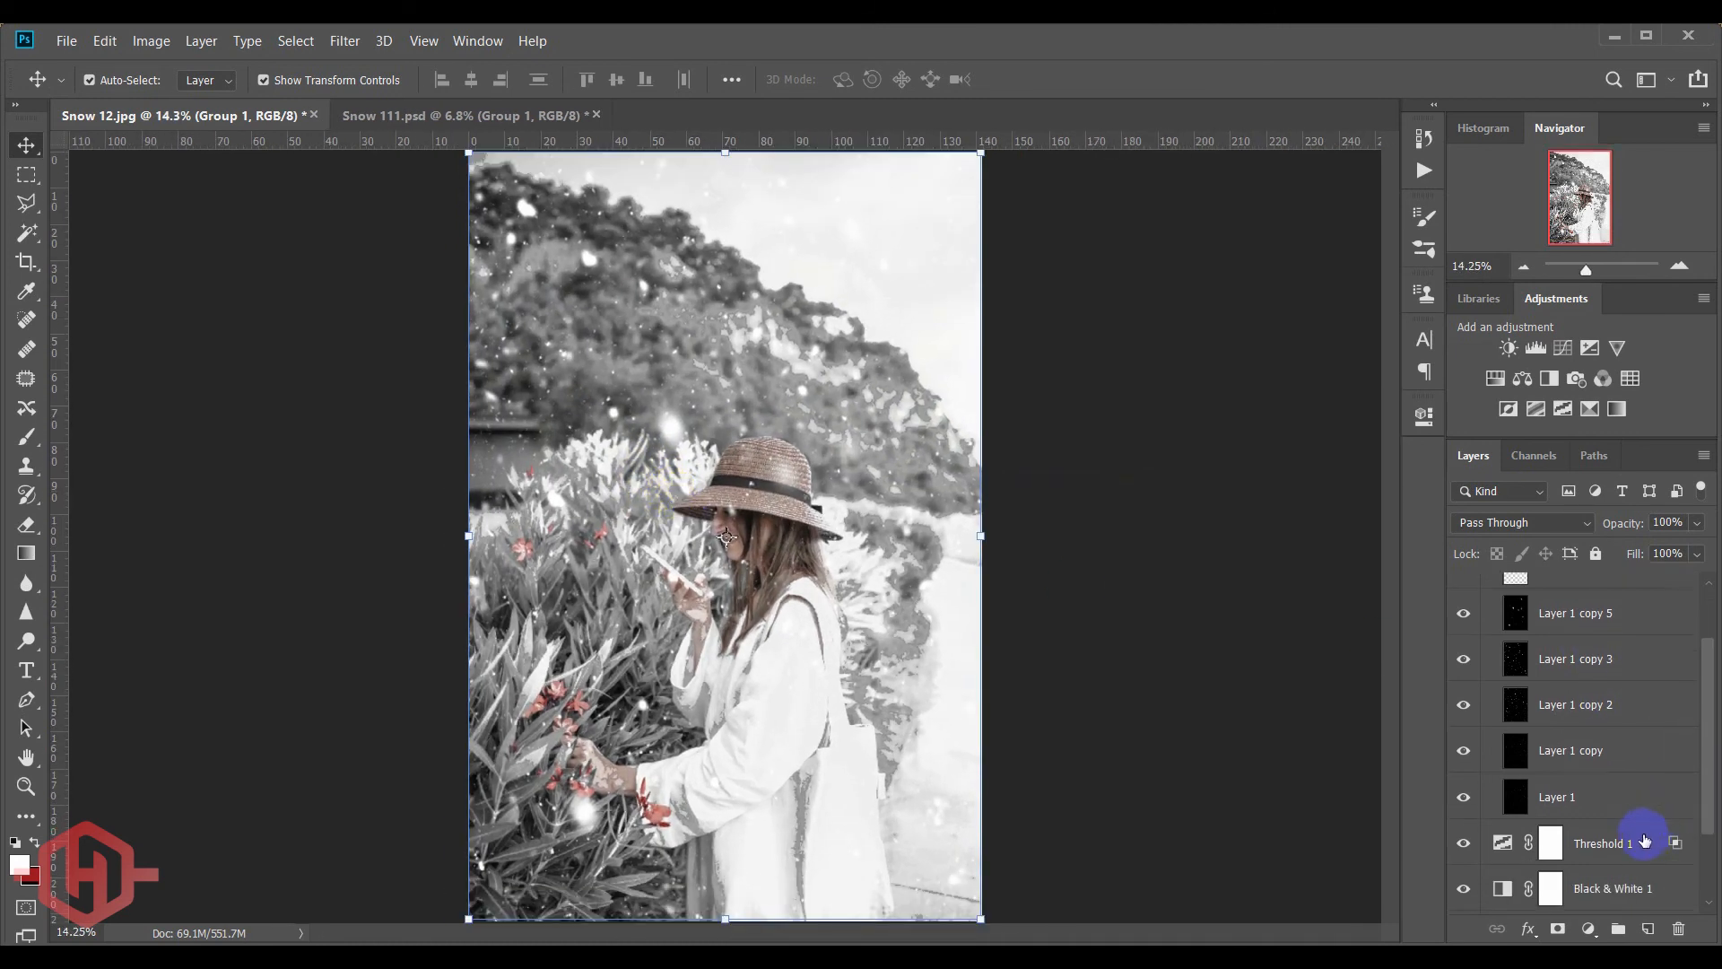
{"action": "left_click", "coordinate": [1630, 847], "text": "shift"}
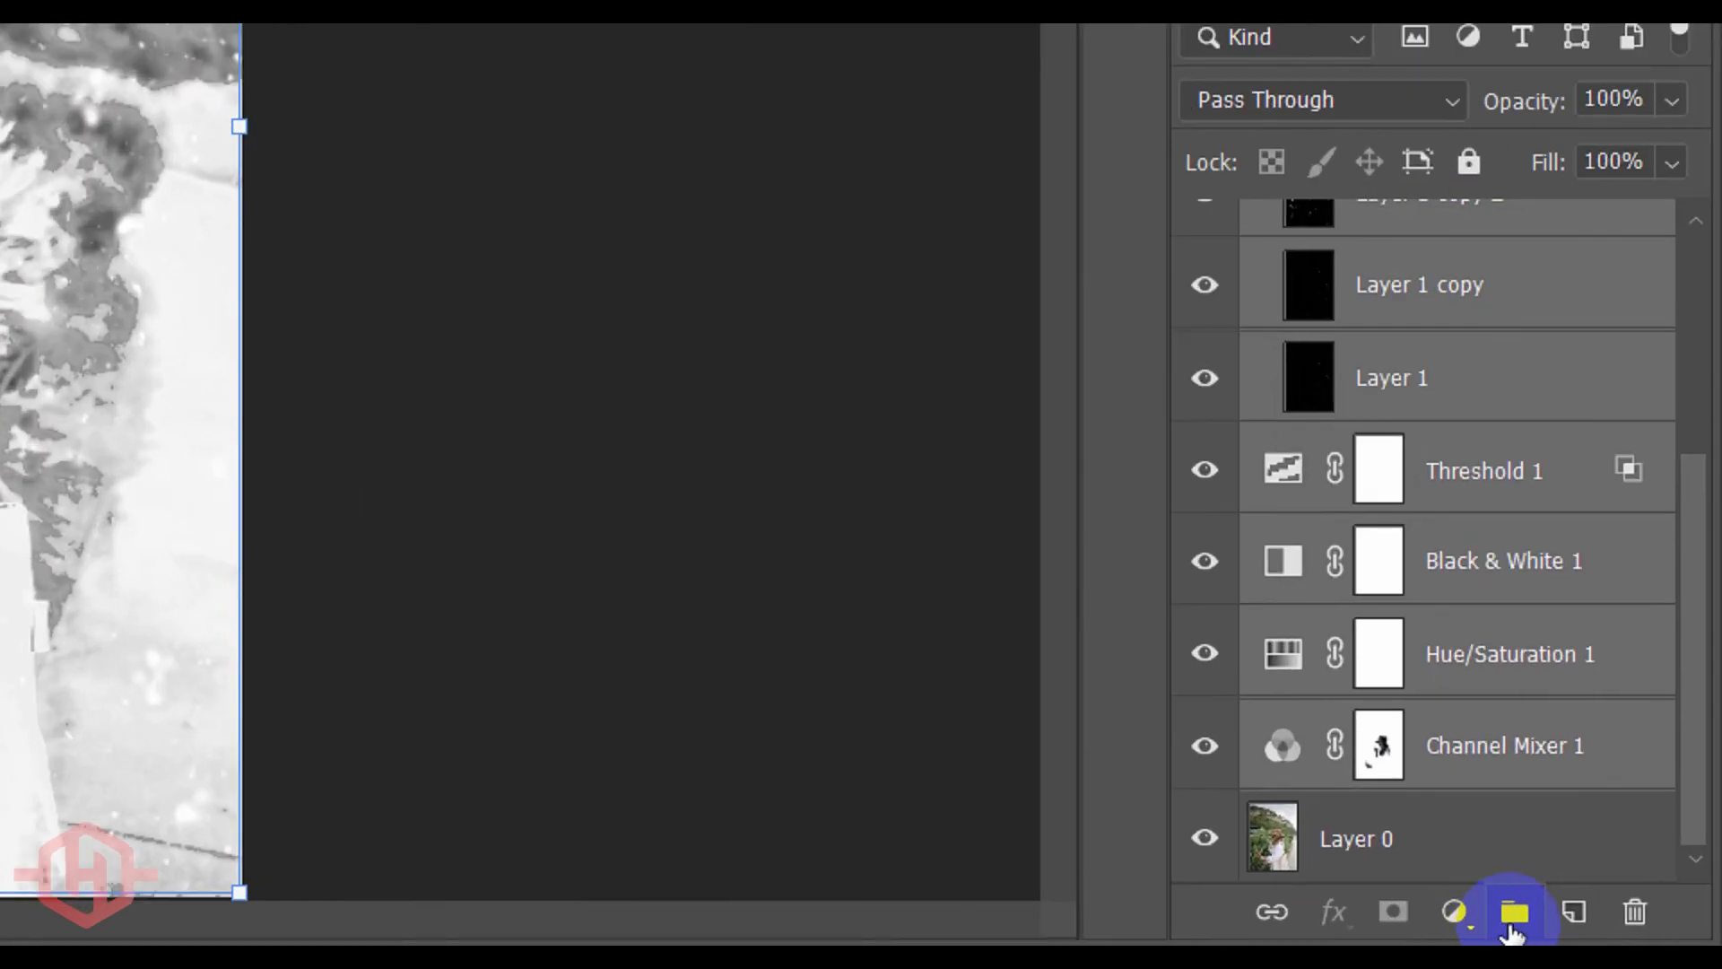
{"action": "left_click", "coordinate": [1616, 930]}
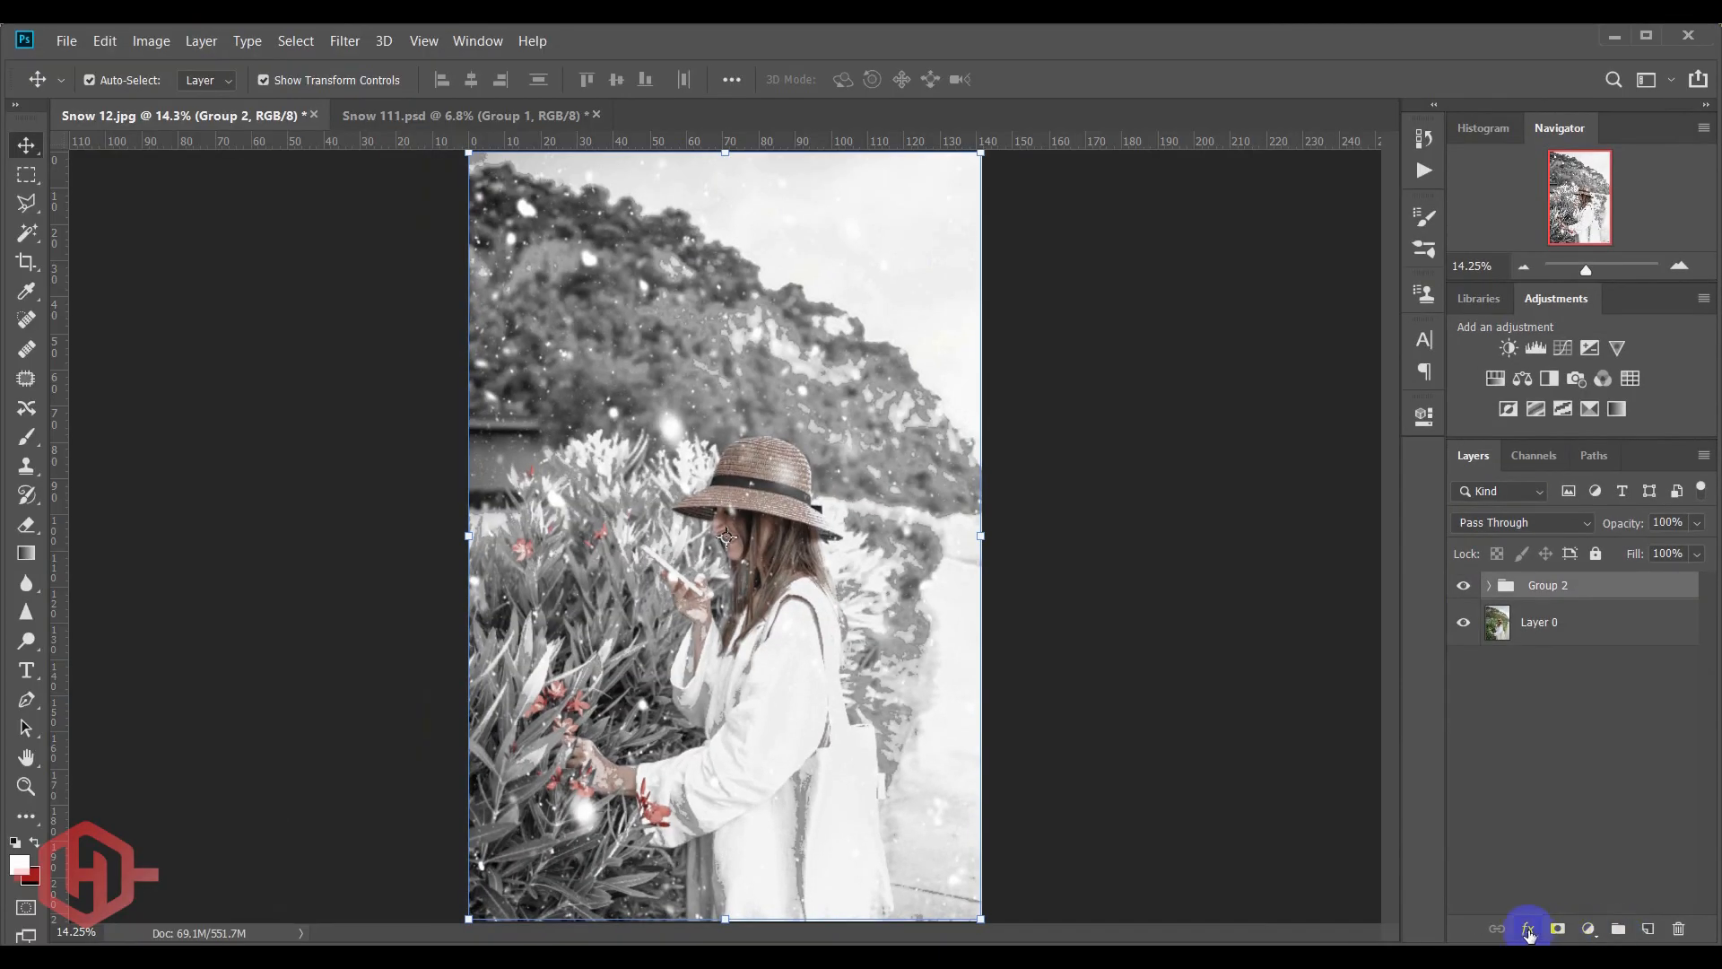
- Compare the original photo with the snowy version by toggling the visibility of the group containing all effects
{"action": "left_click", "coordinate": [1464, 588]}
{"action": "left_click", "coordinate": [1465, 589]}
{"action": "left_click", "coordinate": [1465, 588]}
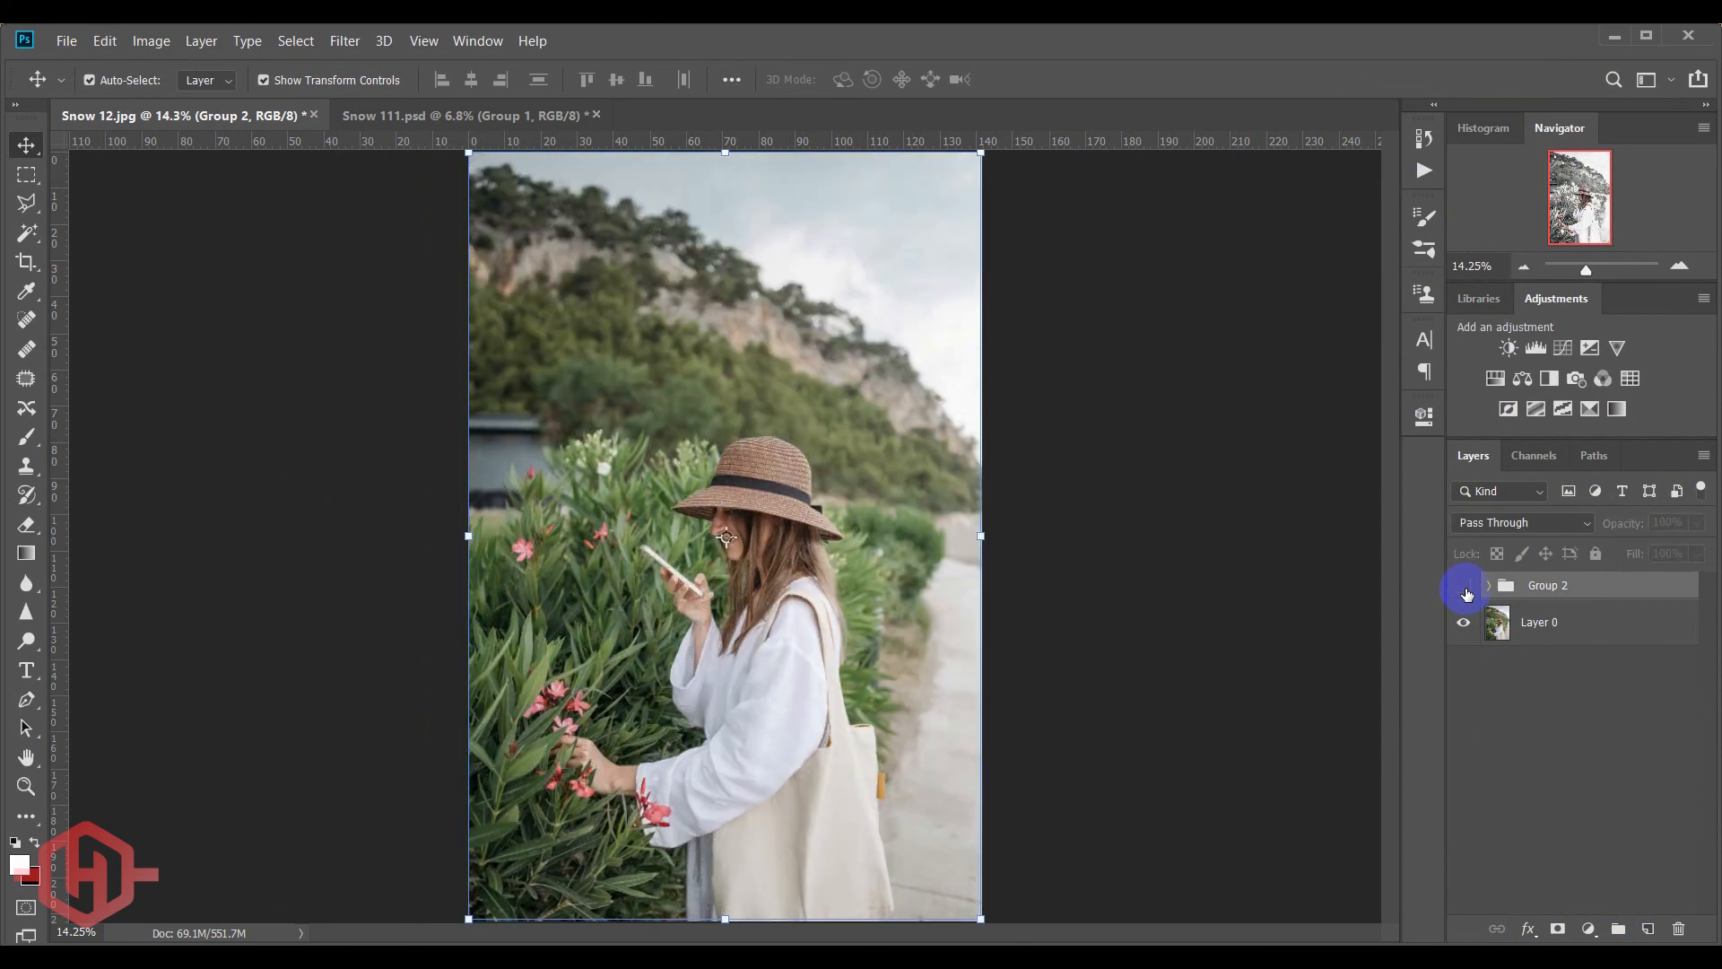
{"action": "left_click", "coordinate": [1464, 589]}
{"action": "left_click", "coordinate": [1464, 589]}
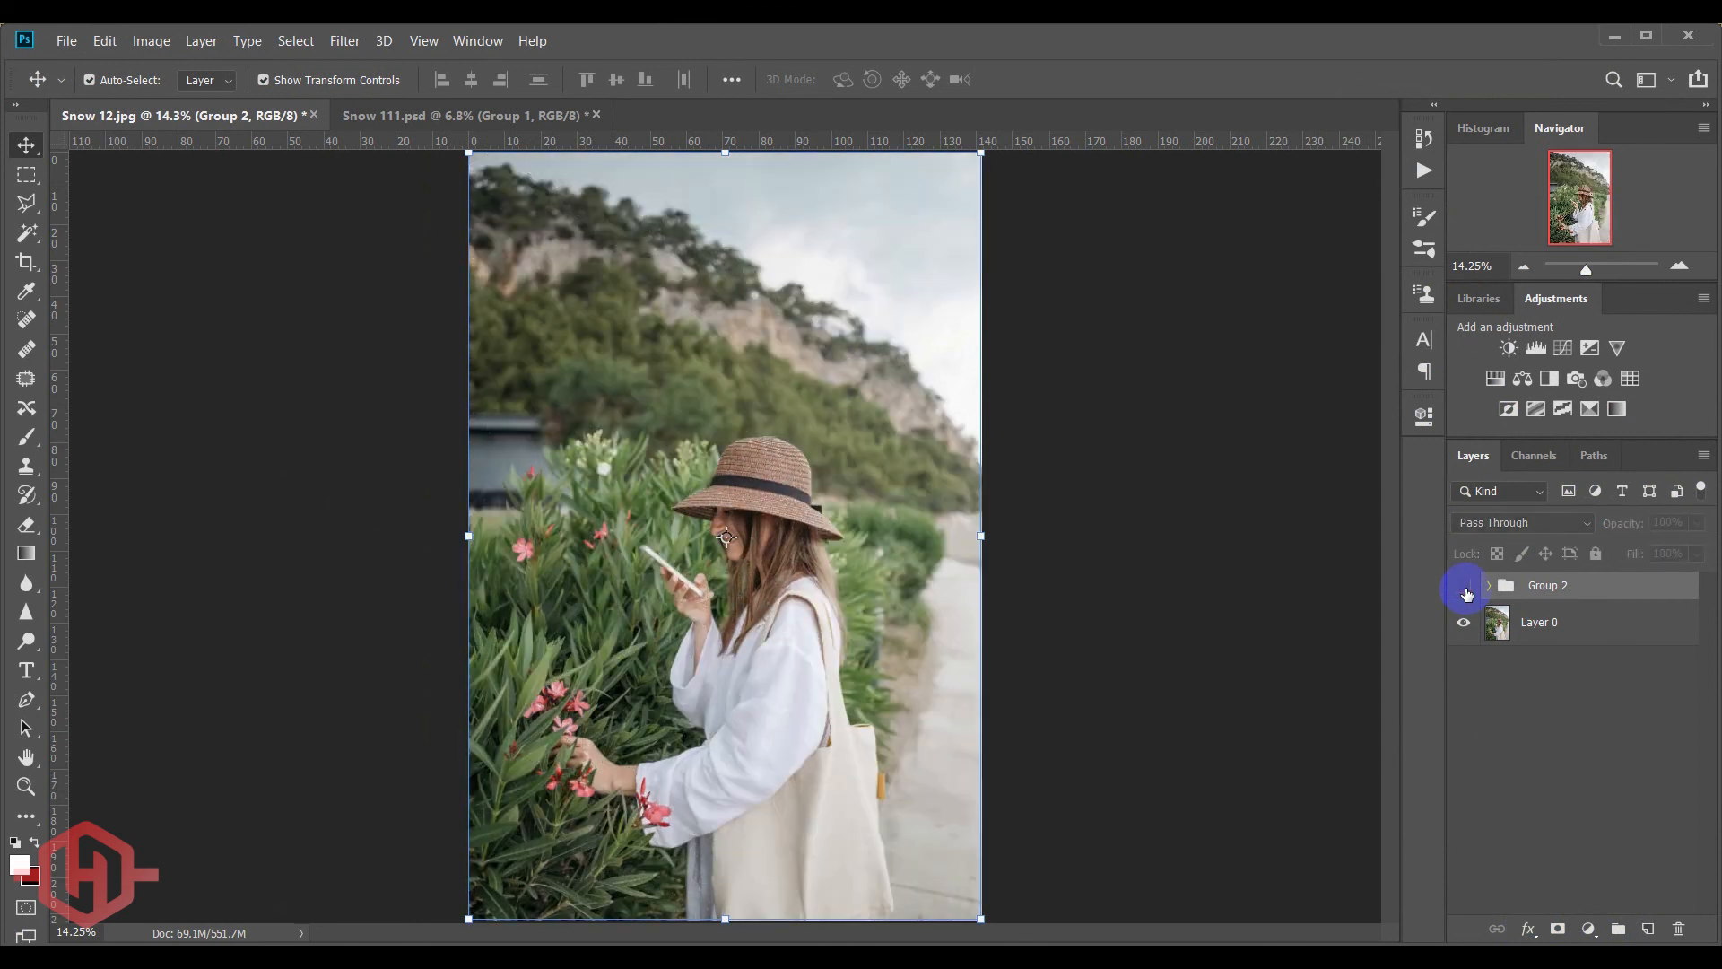
{"action": "left_click", "coordinate": [1464, 589]}
{"action": "left_click", "coordinate": [1464, 588]}
{"action": "left_click", "coordinate": [1465, 589]}
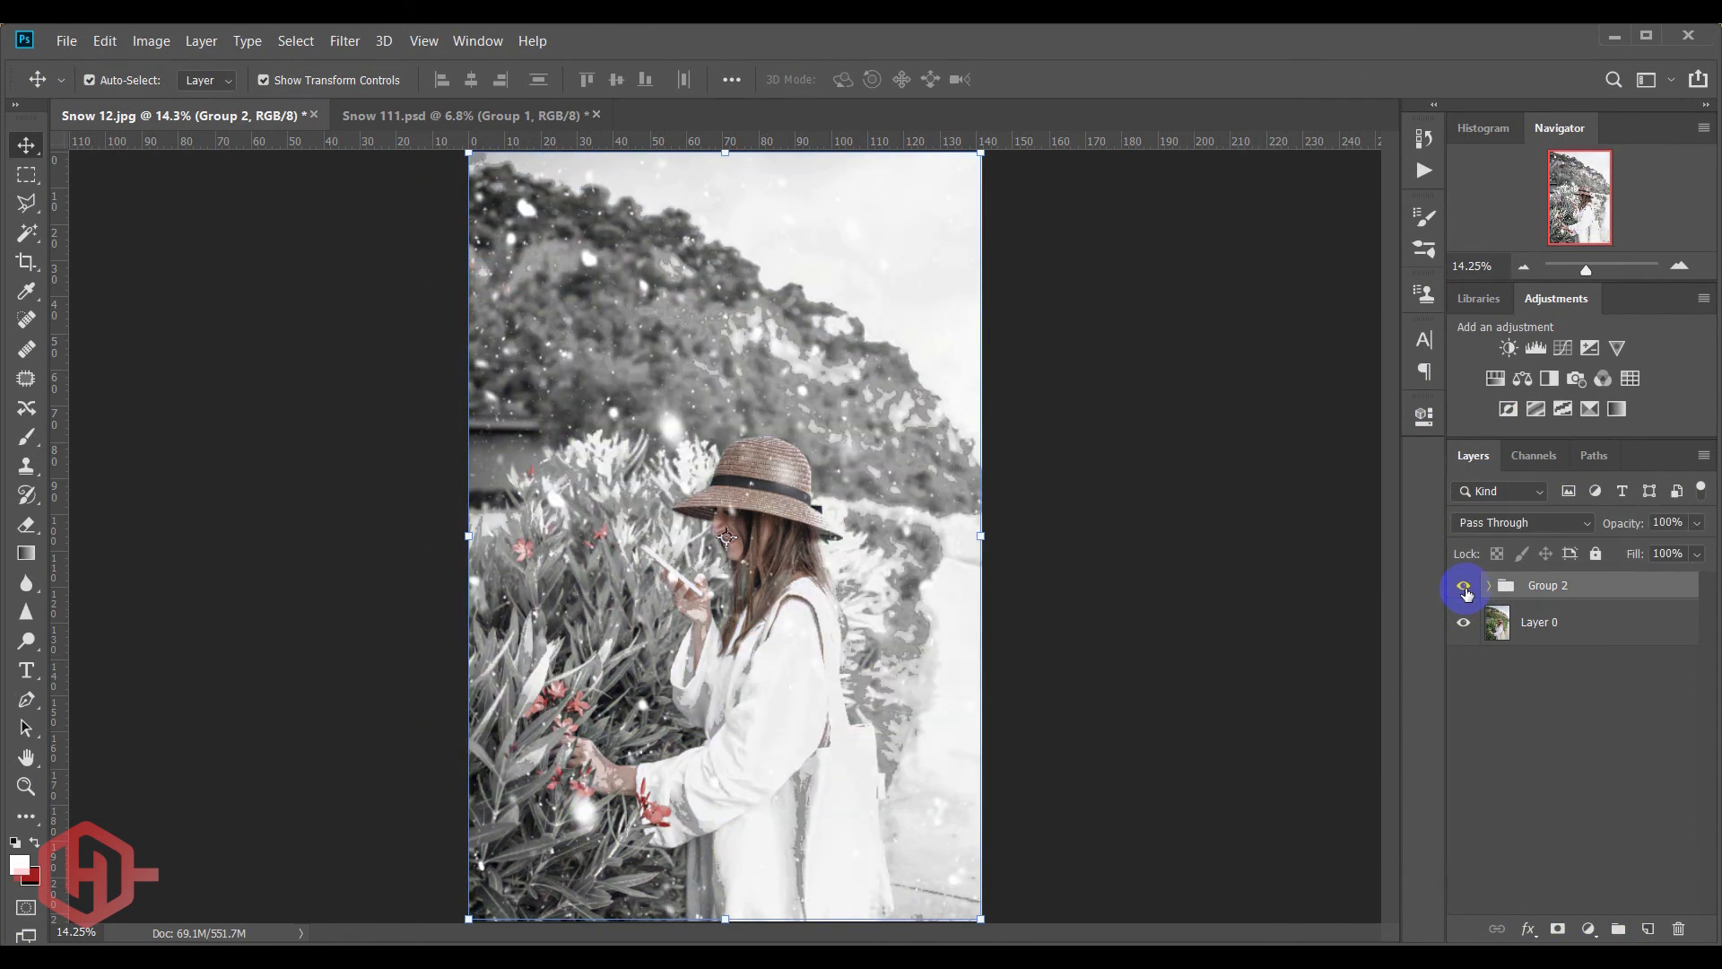